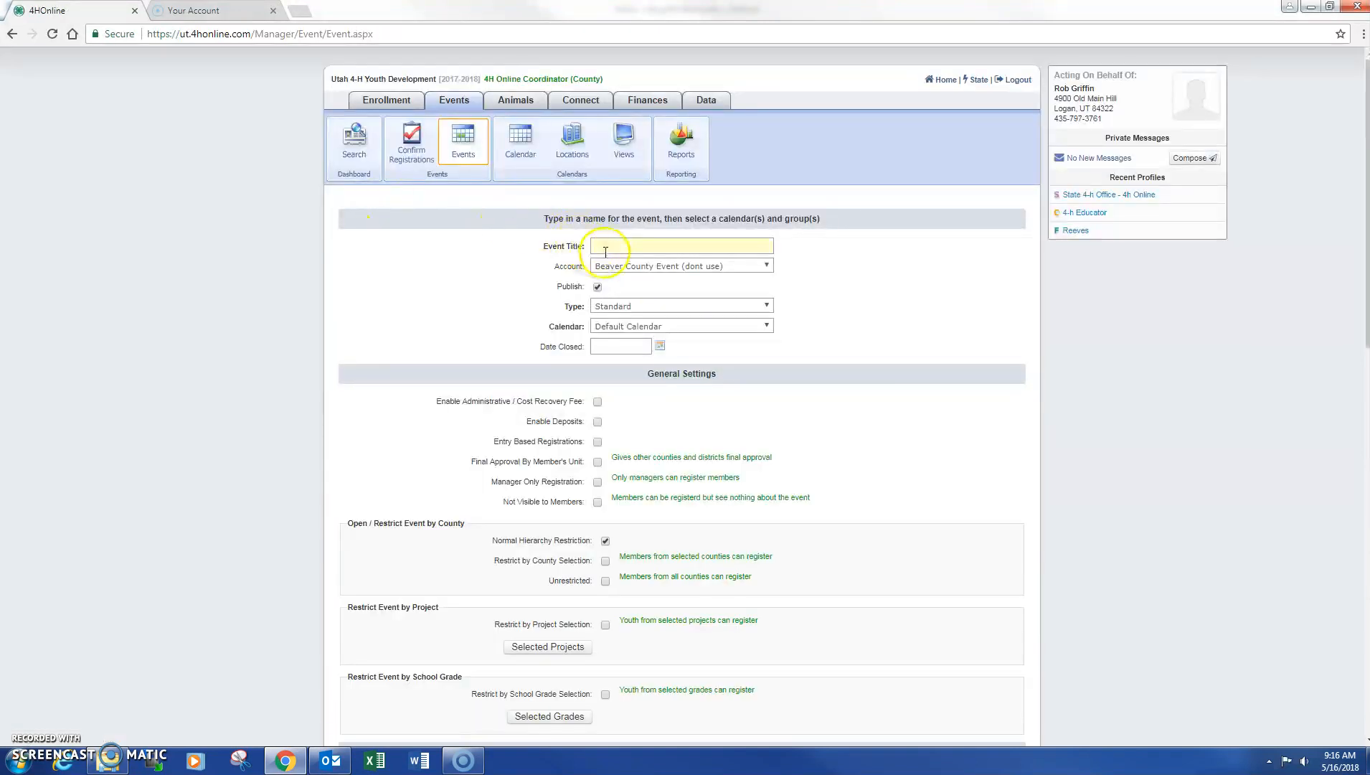
# Title the new event '2018 Demo County Test Event'
pyautogui.click(609, 249)
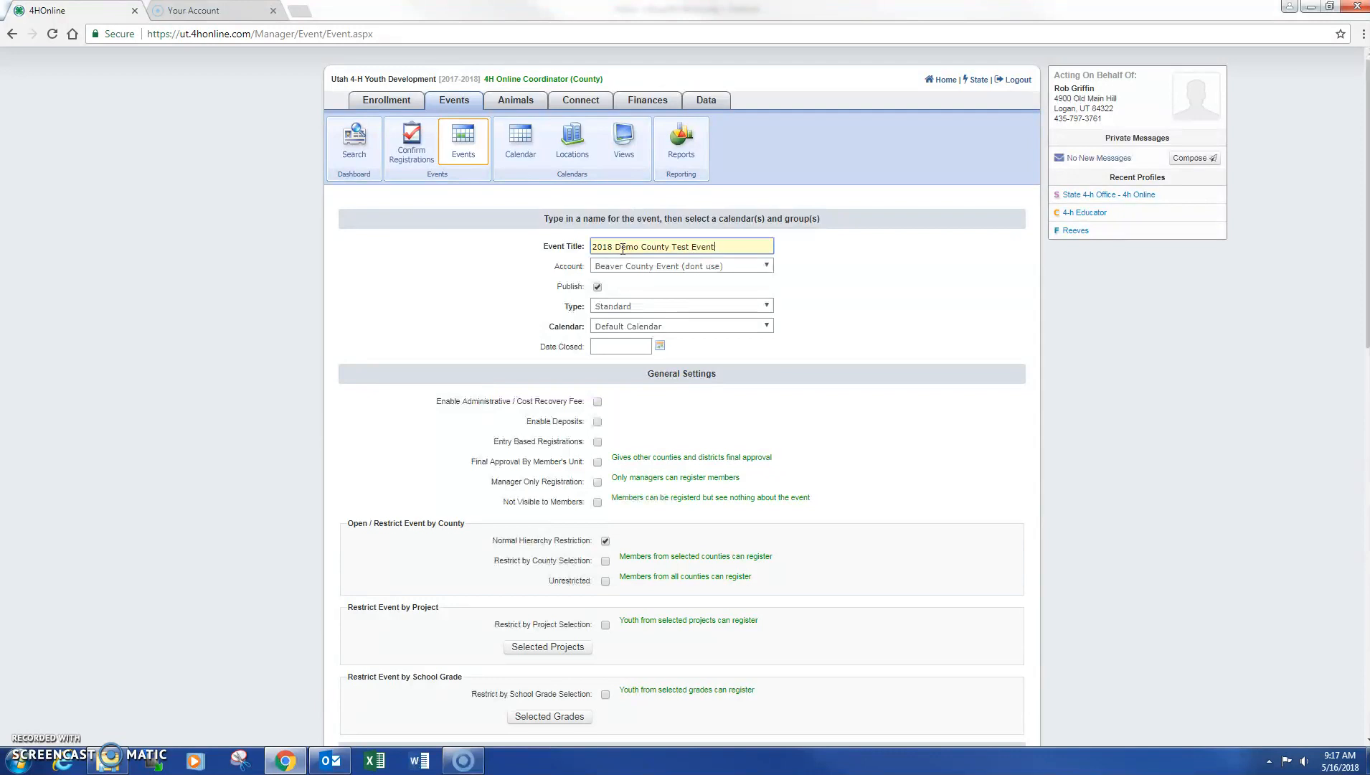
pyautogui.click(648, 266)
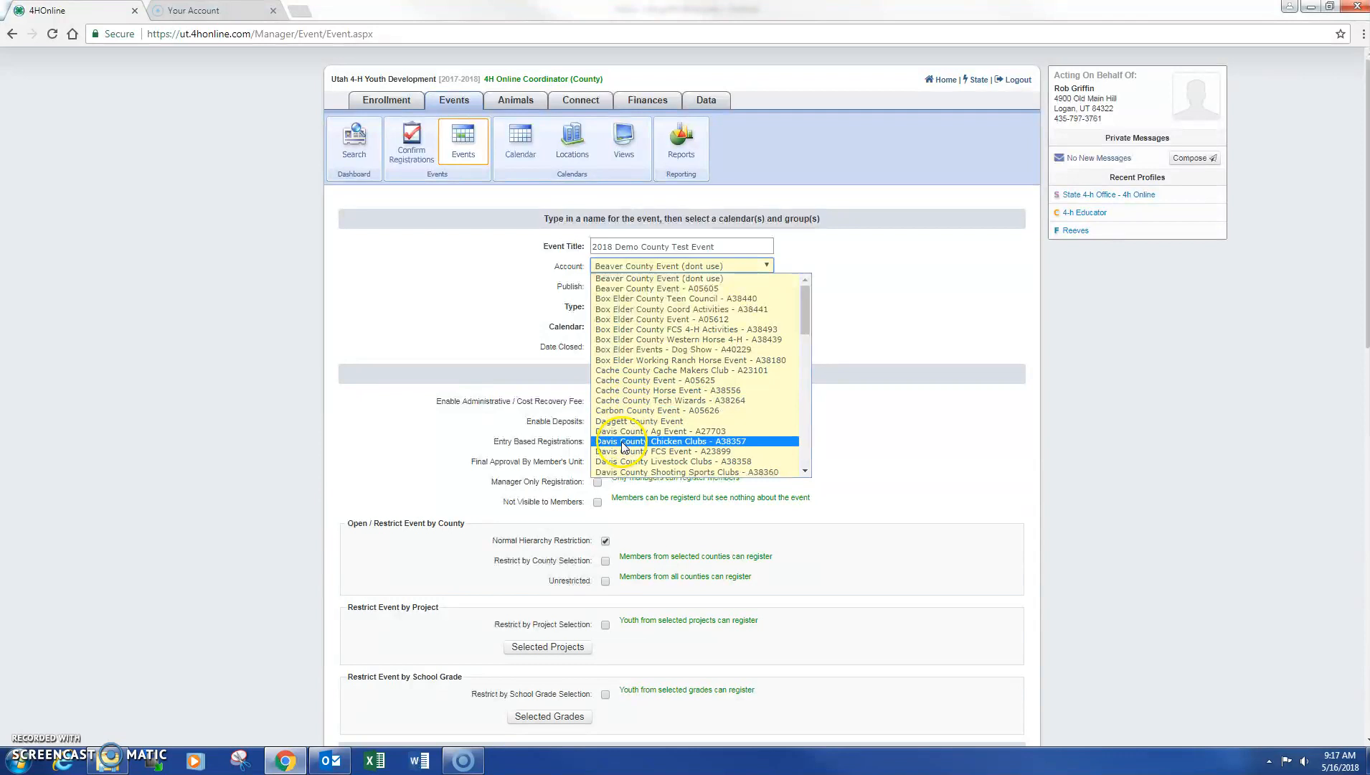
# Charge the event to Demo County Event Fee and set Date Closed to 06/30/2018
pyautogui.scroll(-5, 624, 445)
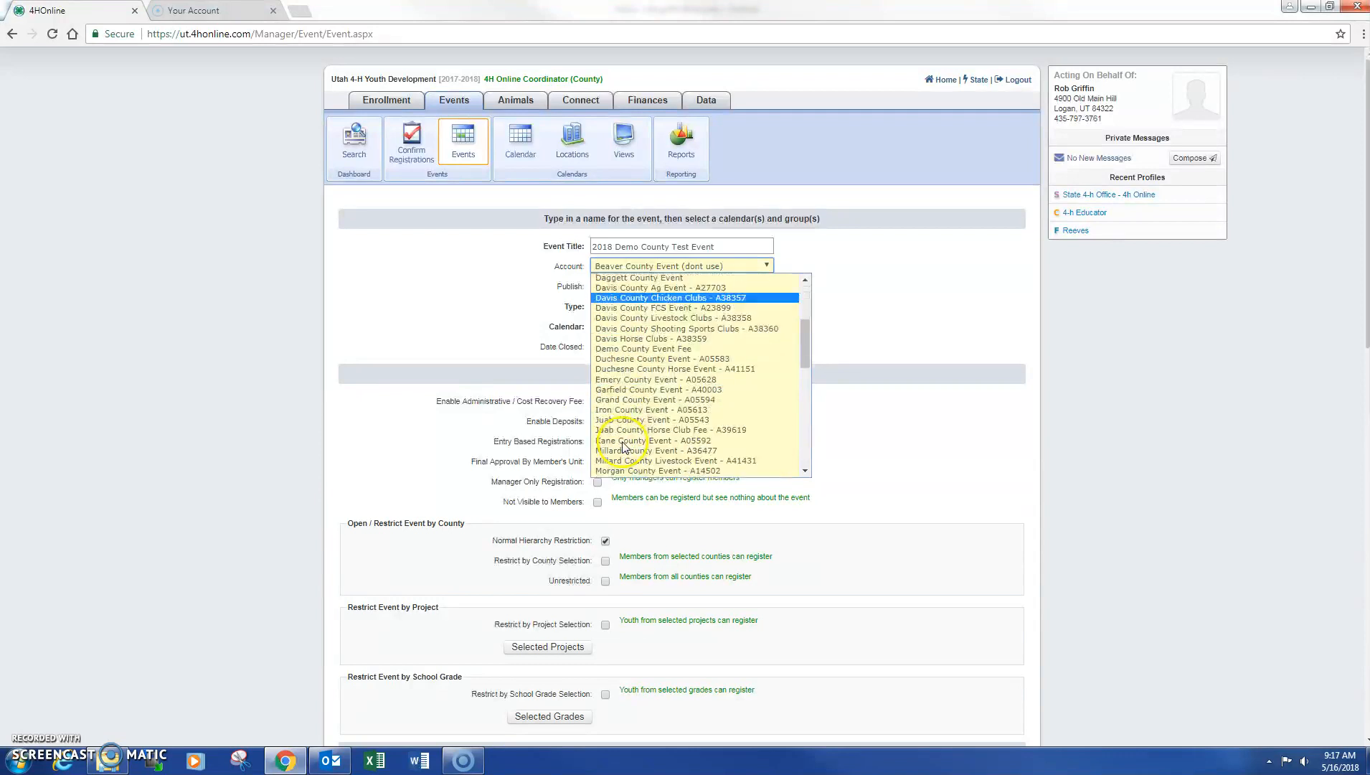
pyautogui.click(654, 349)
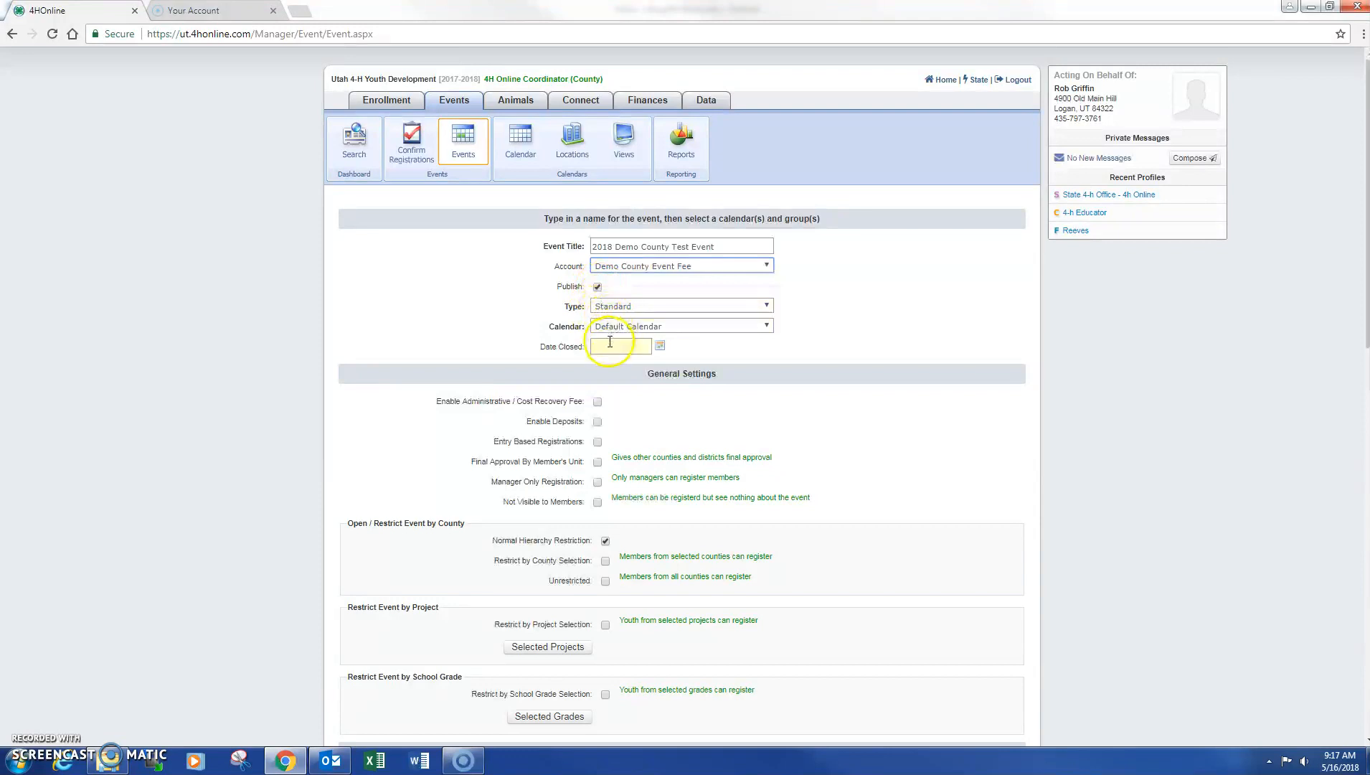
pyautogui.click(659, 346)
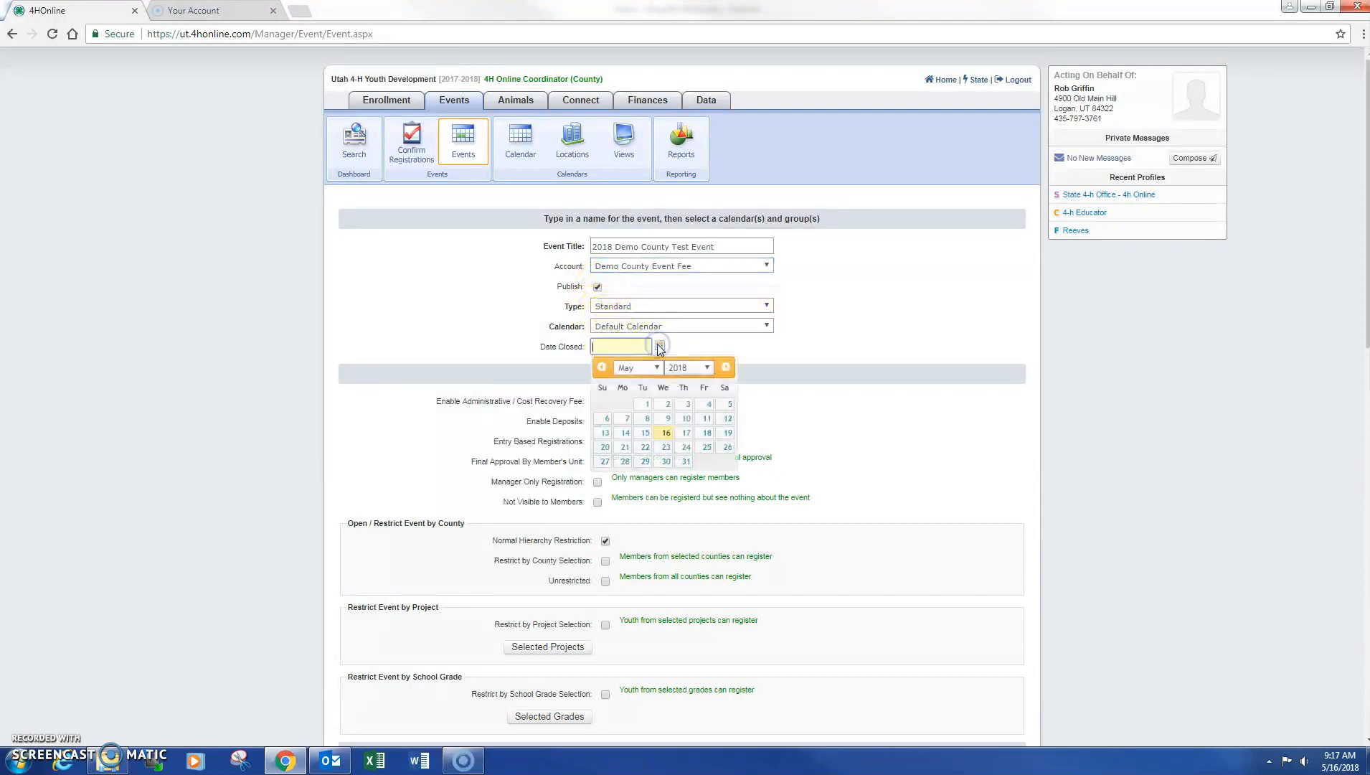
pyautogui.click(729, 367)
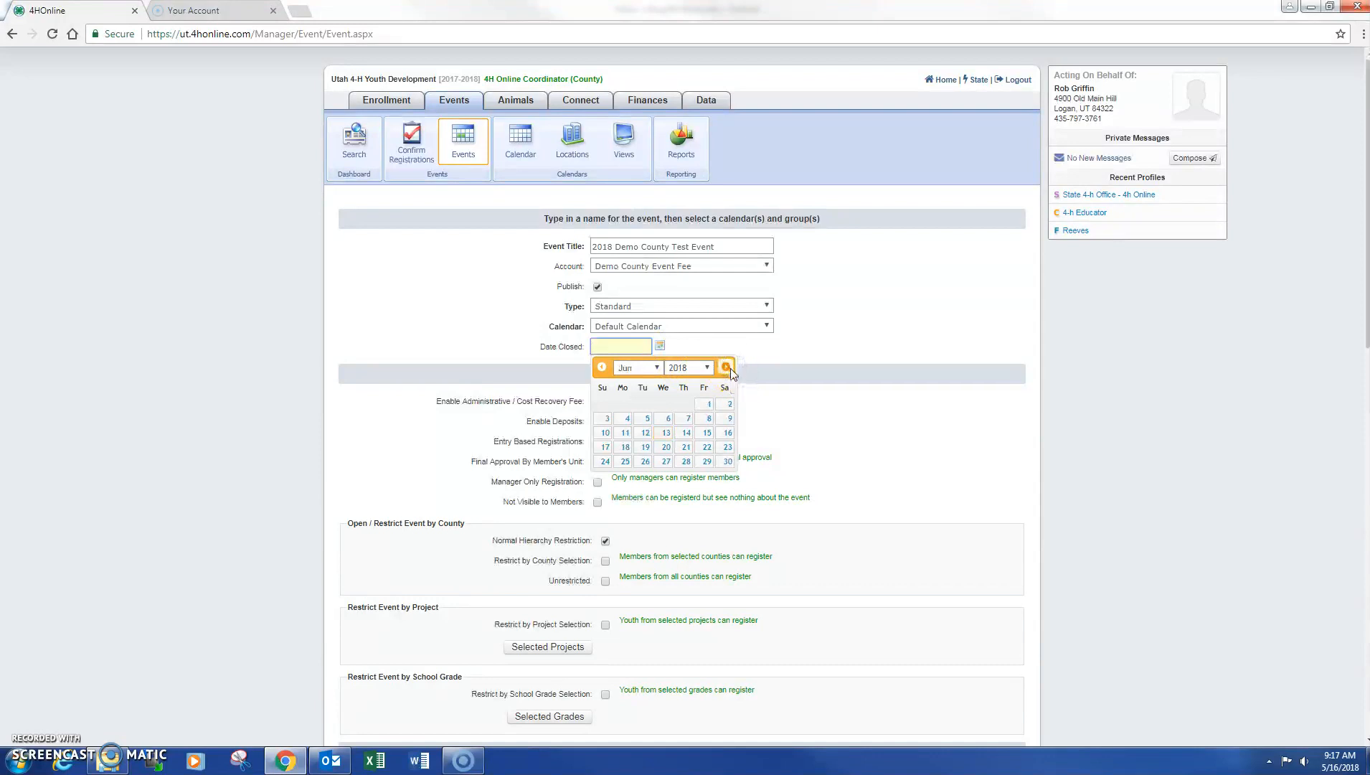
pyautogui.click(727, 462)
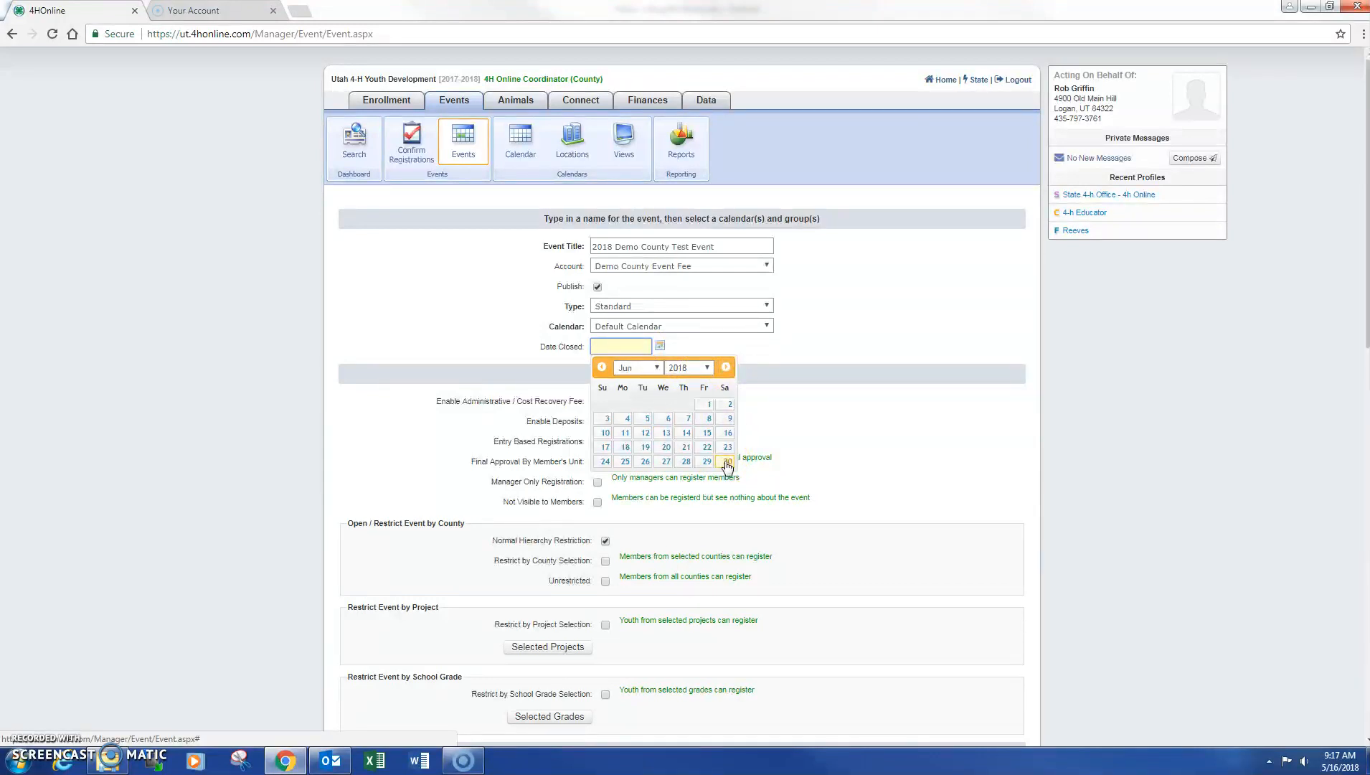
pyautogui.click(724, 463)
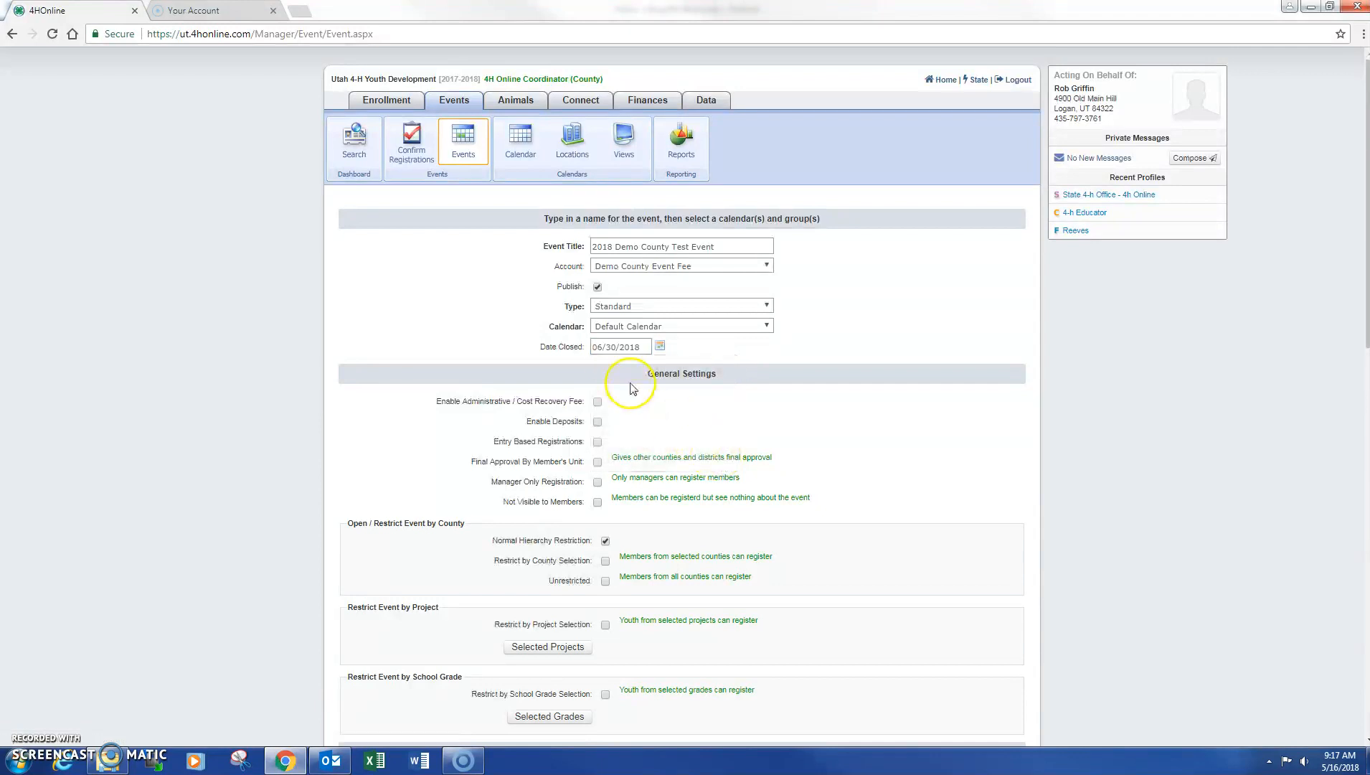
pyautogui.scroll(-4, 699, 376)
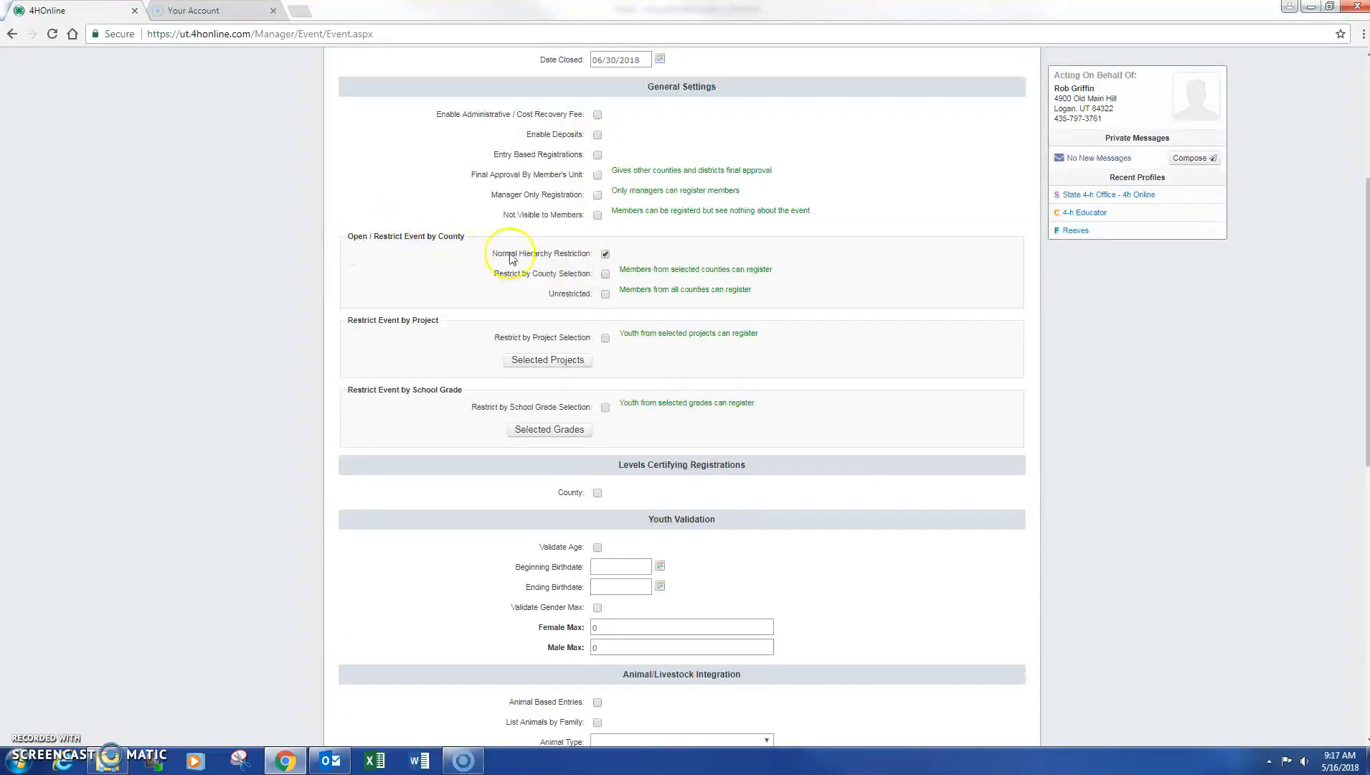
pyautogui.click(606, 277)
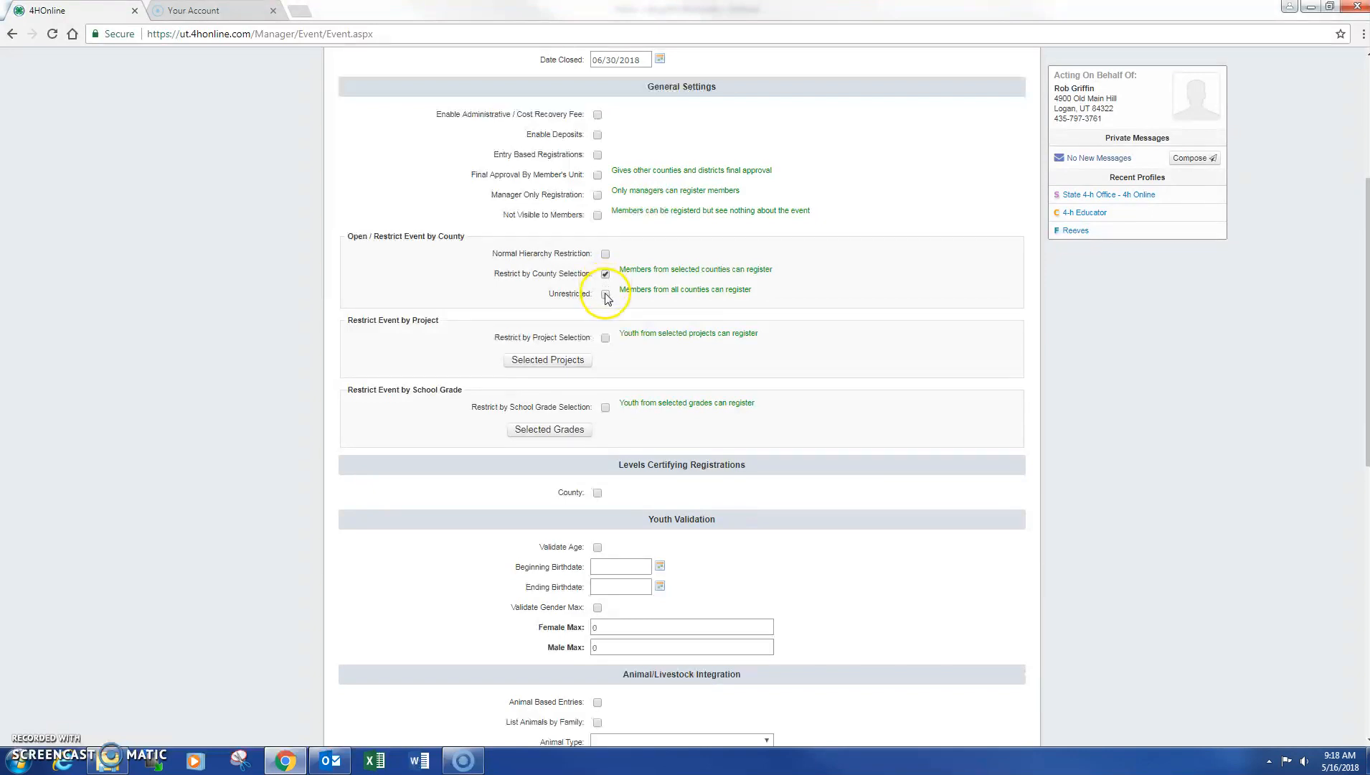
pyautogui.click(604, 294)
pyautogui.click(604, 294)
pyautogui.click(605, 274)
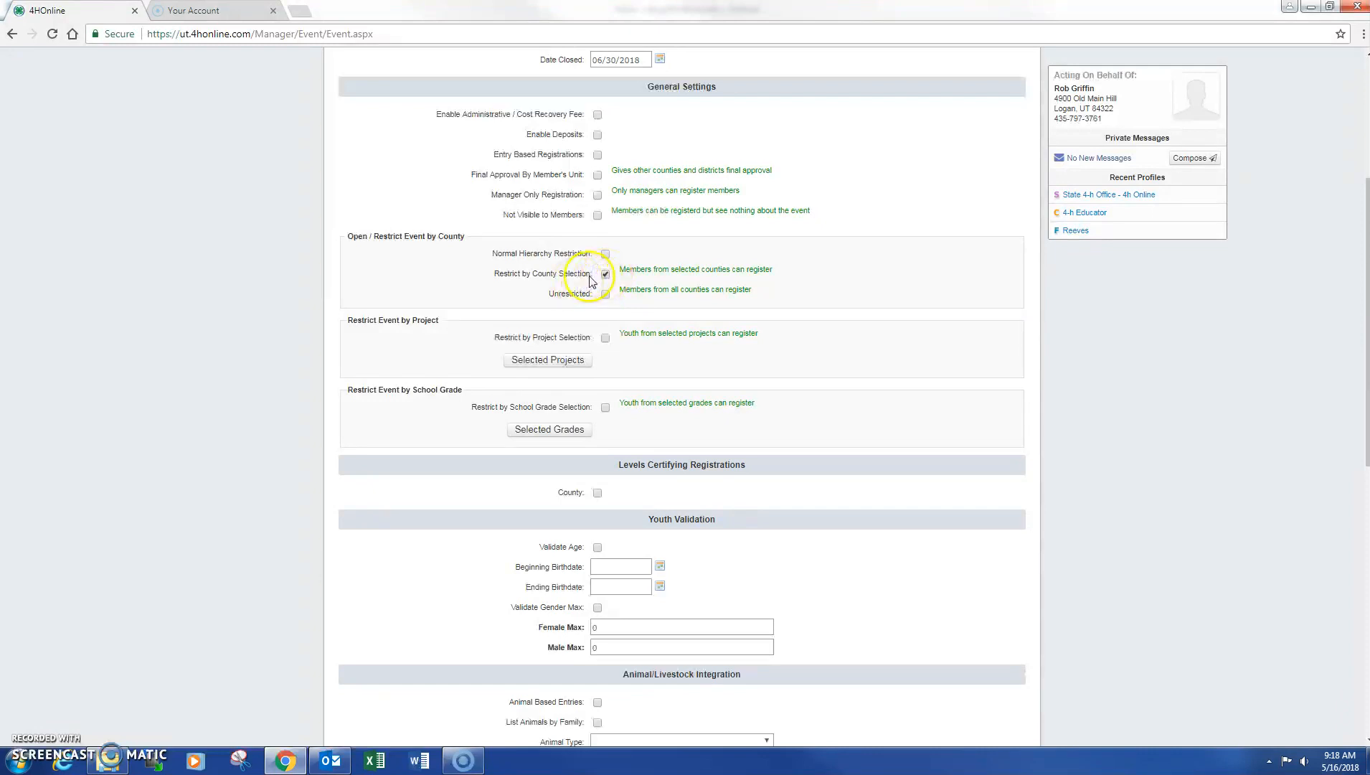
pyautogui.scroll(-7, 599, 276)
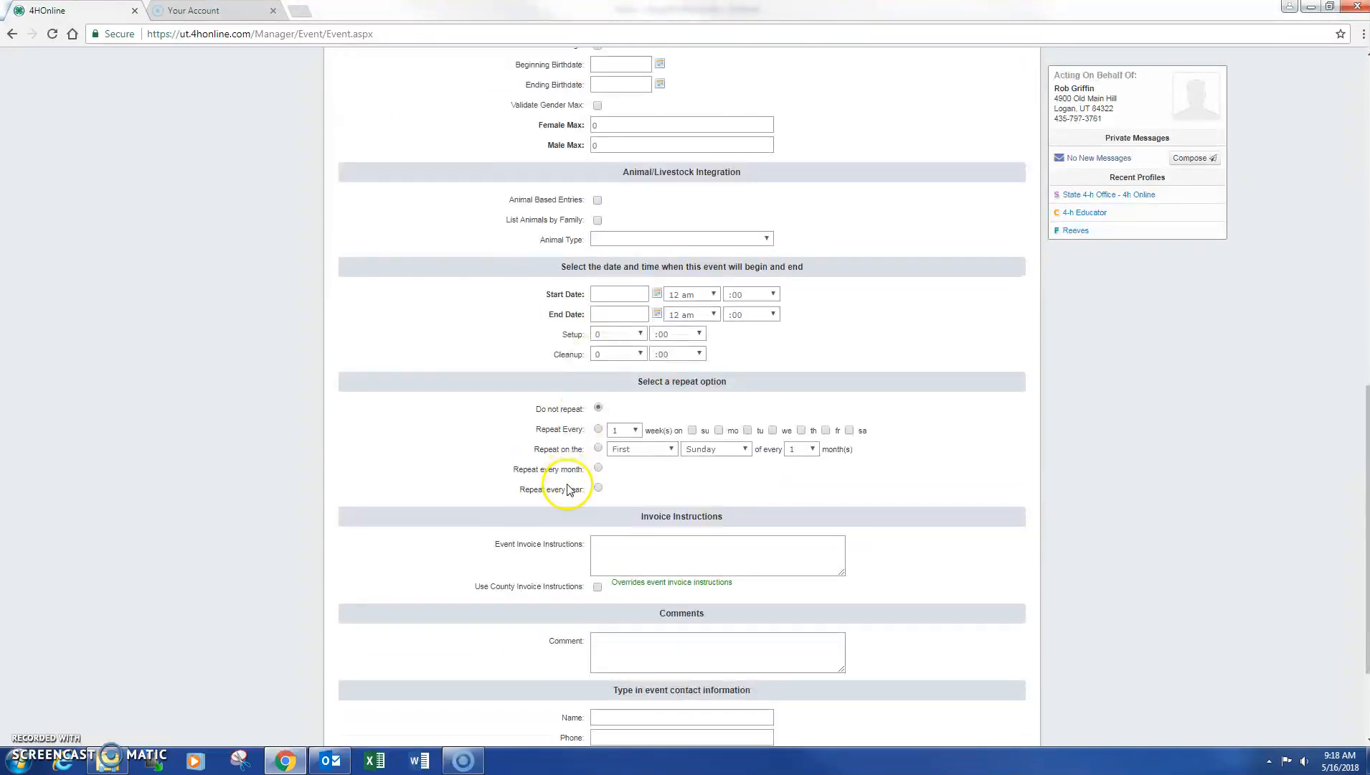
pyautogui.scroll(-2, 552, 516)
pyautogui.click(681, 668)
pyautogui.scroll(8, 664, 623)
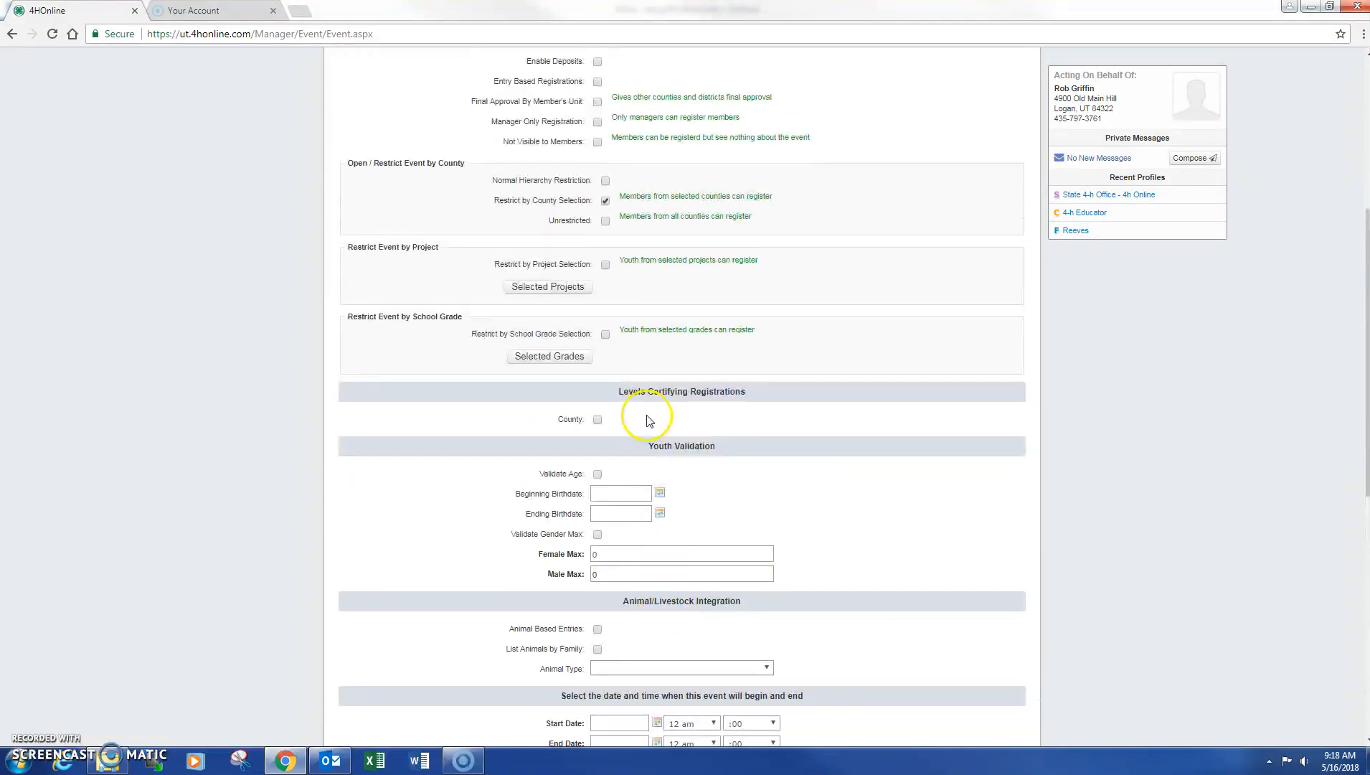
pyautogui.scroll(1, 606, 419)
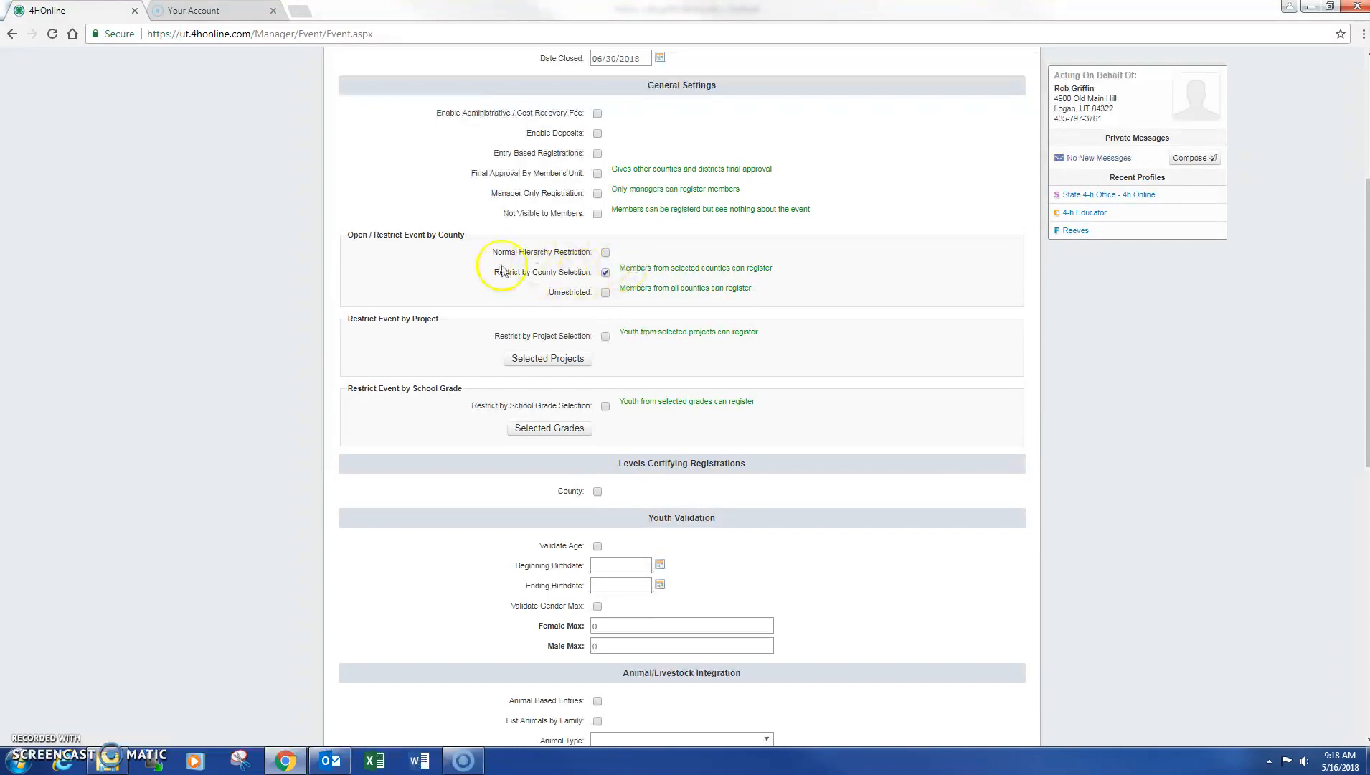
pyautogui.click(605, 254)
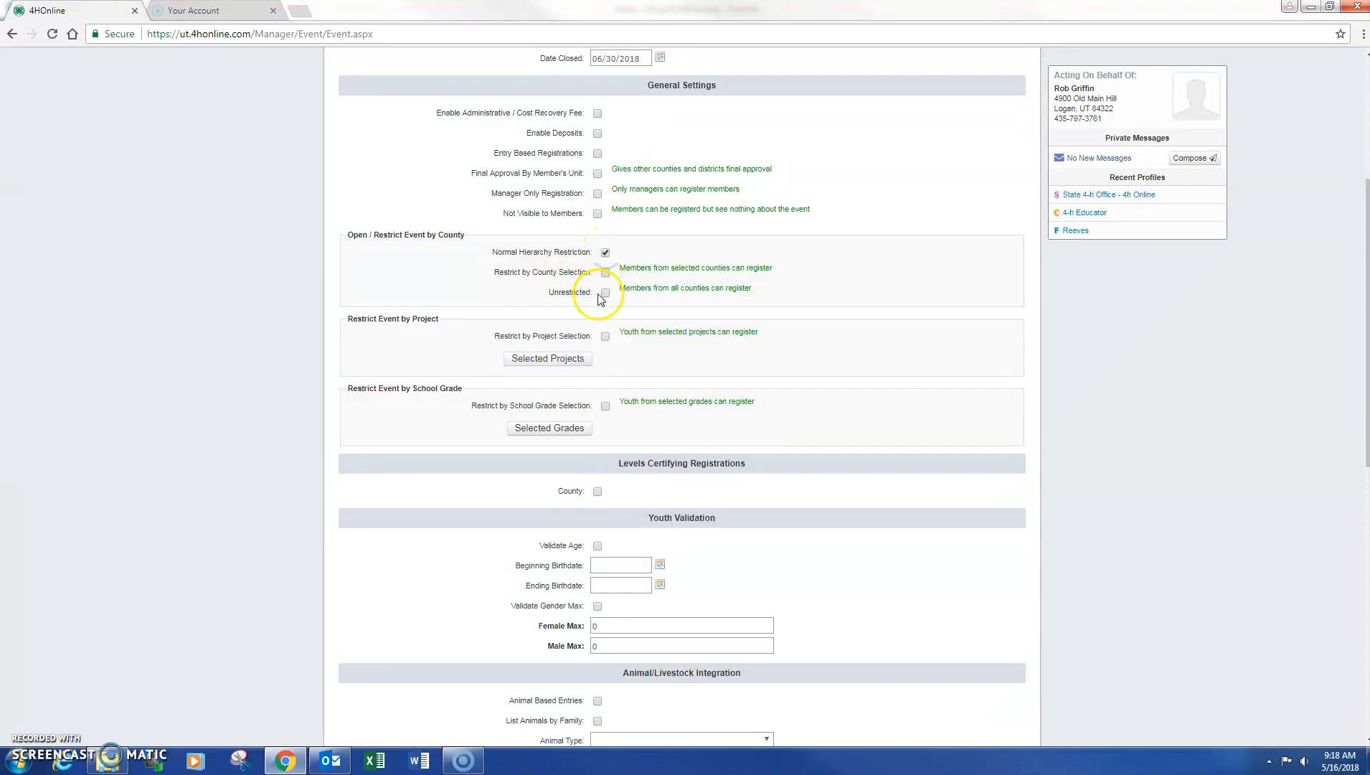
pyautogui.scroll(-2, 590, 310)
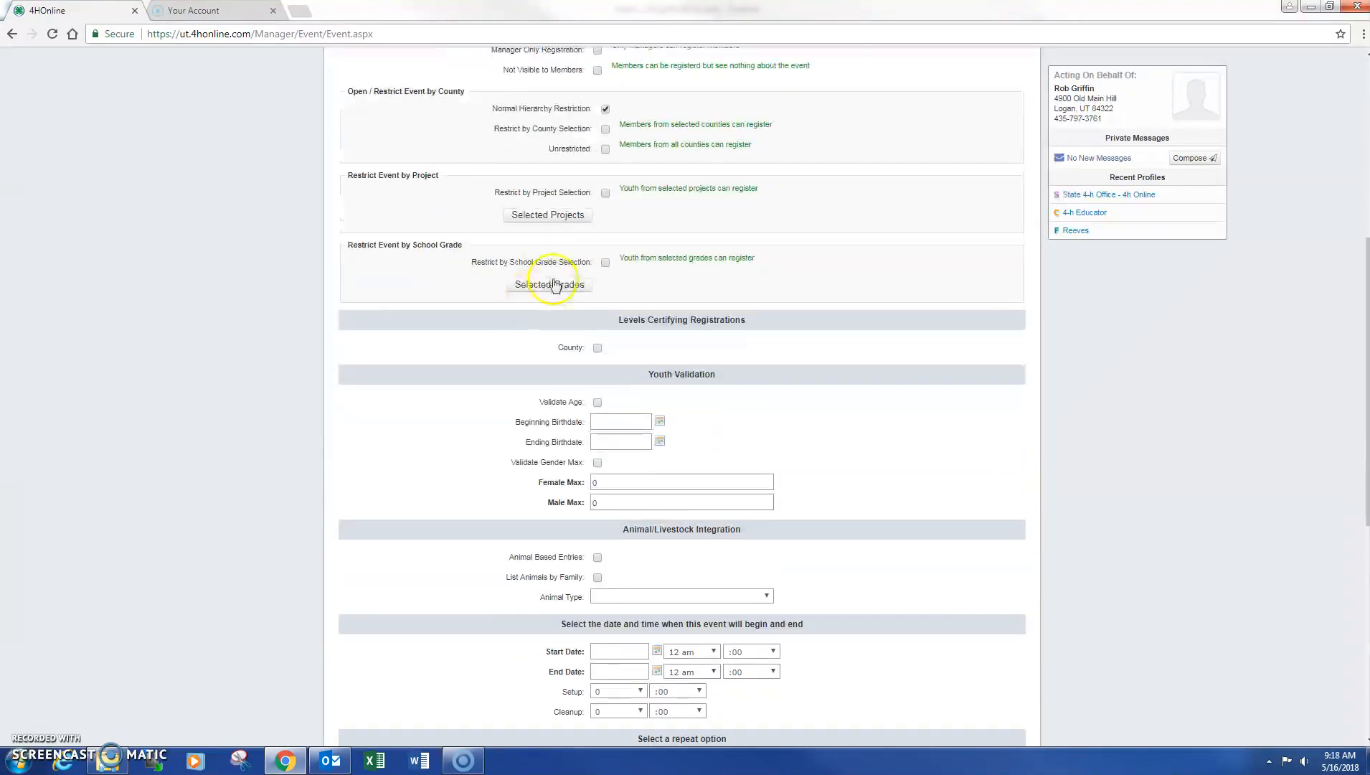
# Turn on Restrict by School Grade Selection for the event
pyautogui.click(606, 264)
pyautogui.scroll(-7, 606, 331)
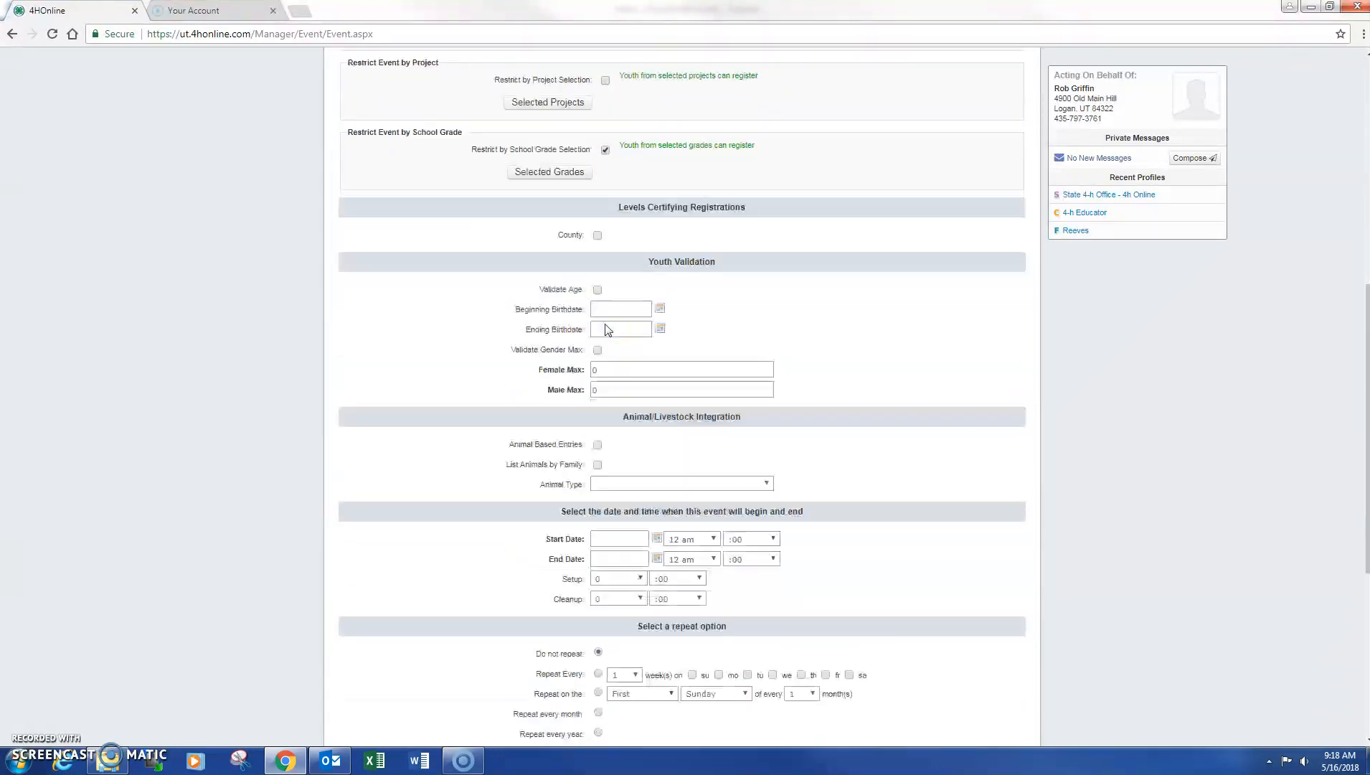
pyautogui.scroll(6, 644, 667)
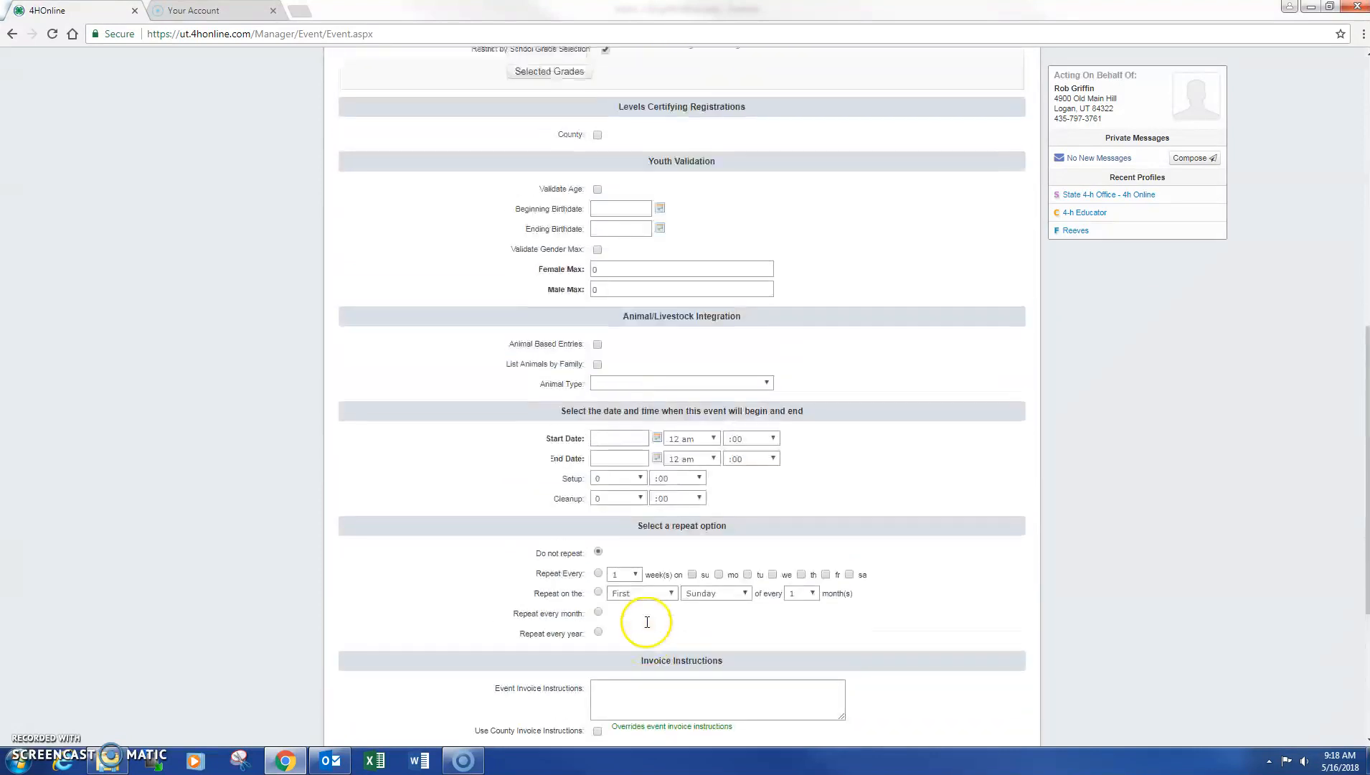
pyautogui.click(566, 213)
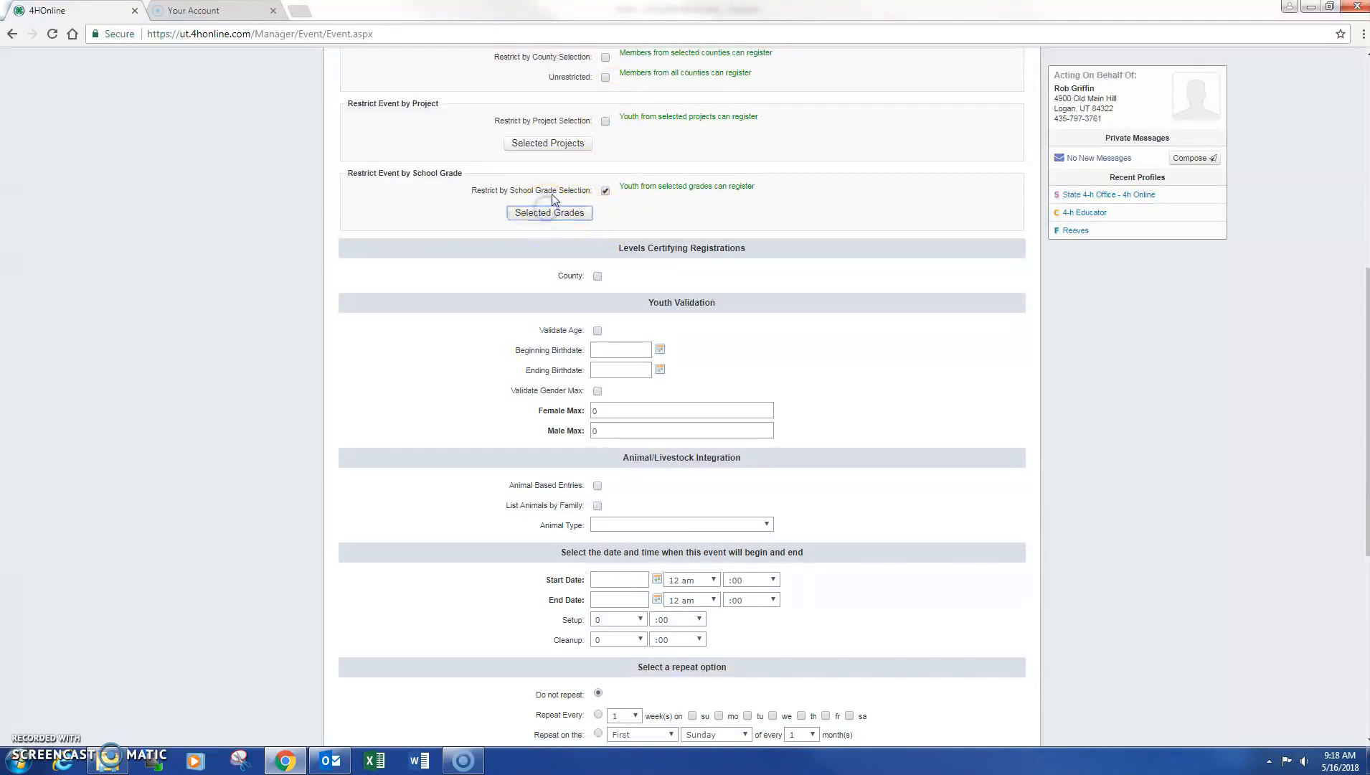
pyautogui.click(606, 191)
pyautogui.scroll(-1, 606, 244)
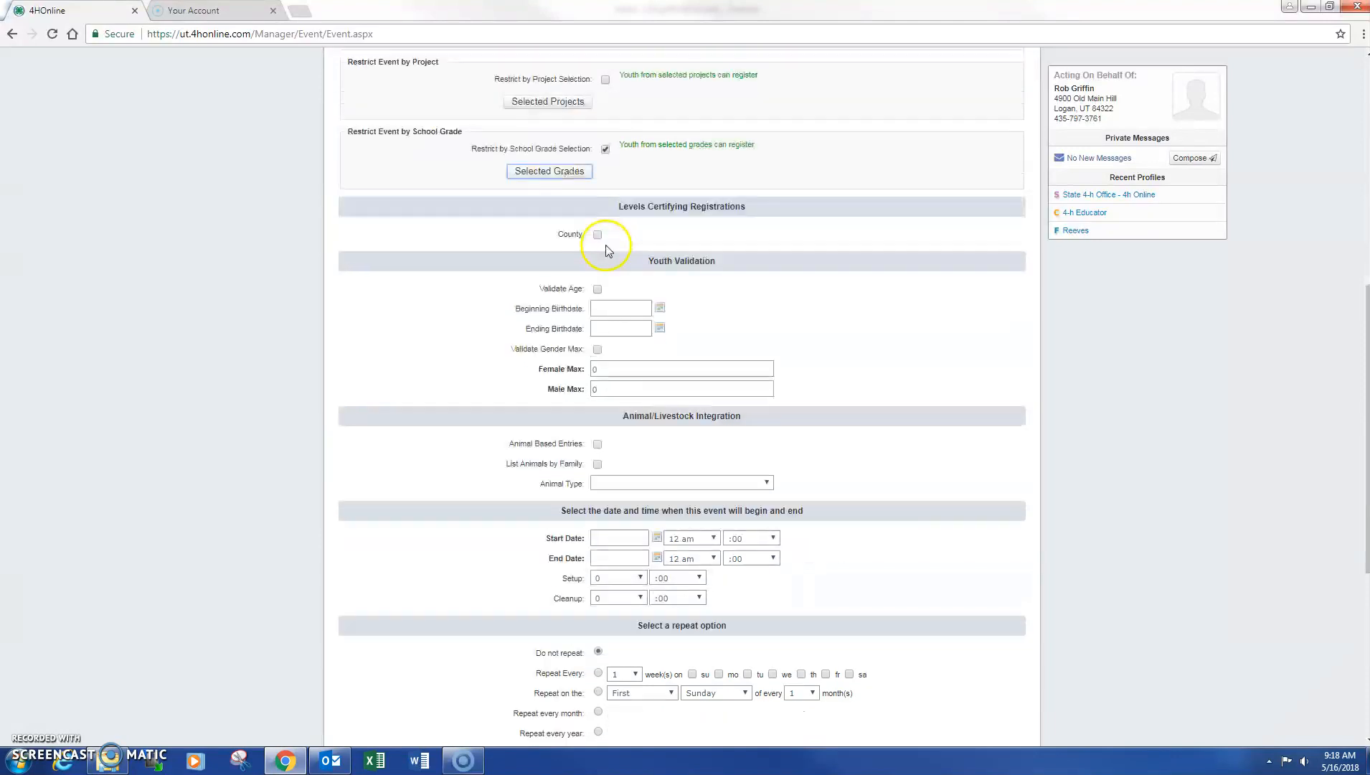
pyautogui.scroll(-2, 608, 250)
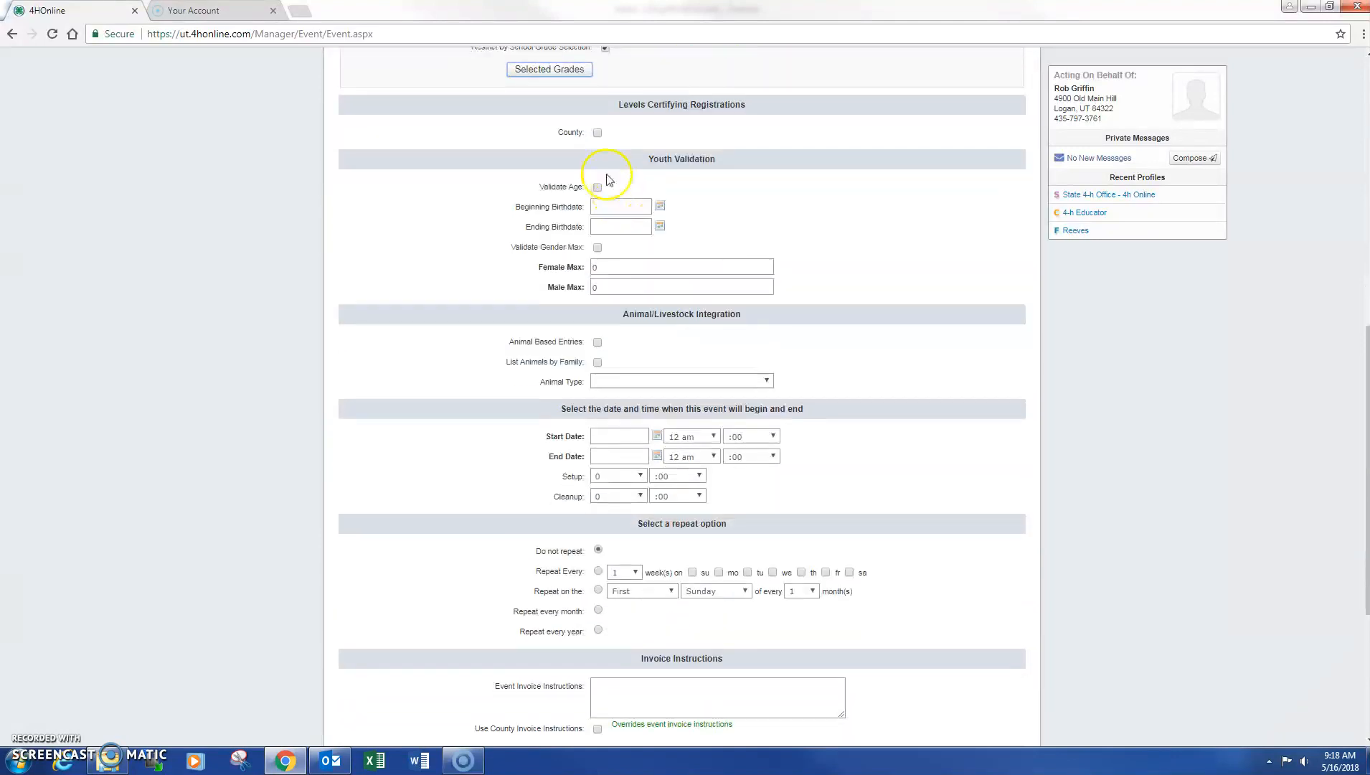
# Check County under Levels Certifying Registrations
pyautogui.click(597, 133)
pyautogui.click(610, 225)
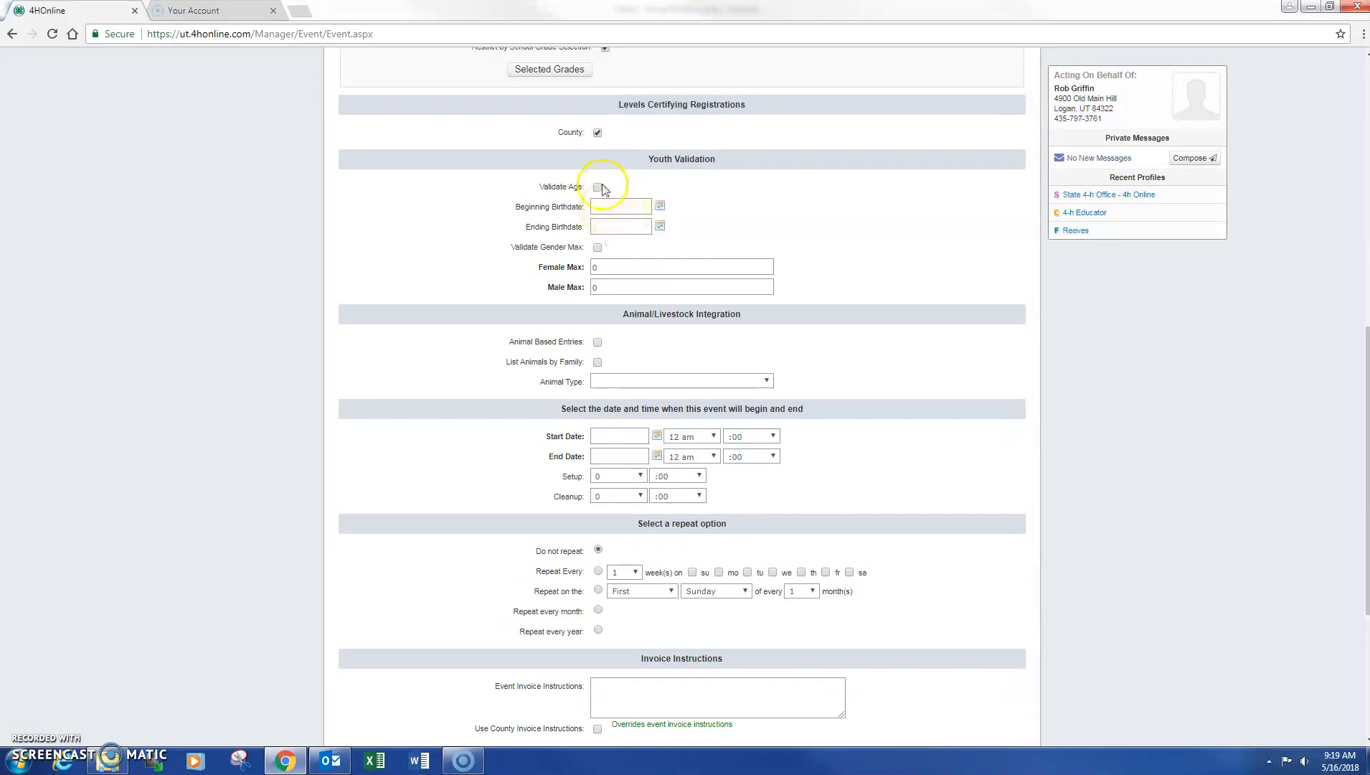
pyautogui.click(597, 133)
pyautogui.click(597, 134)
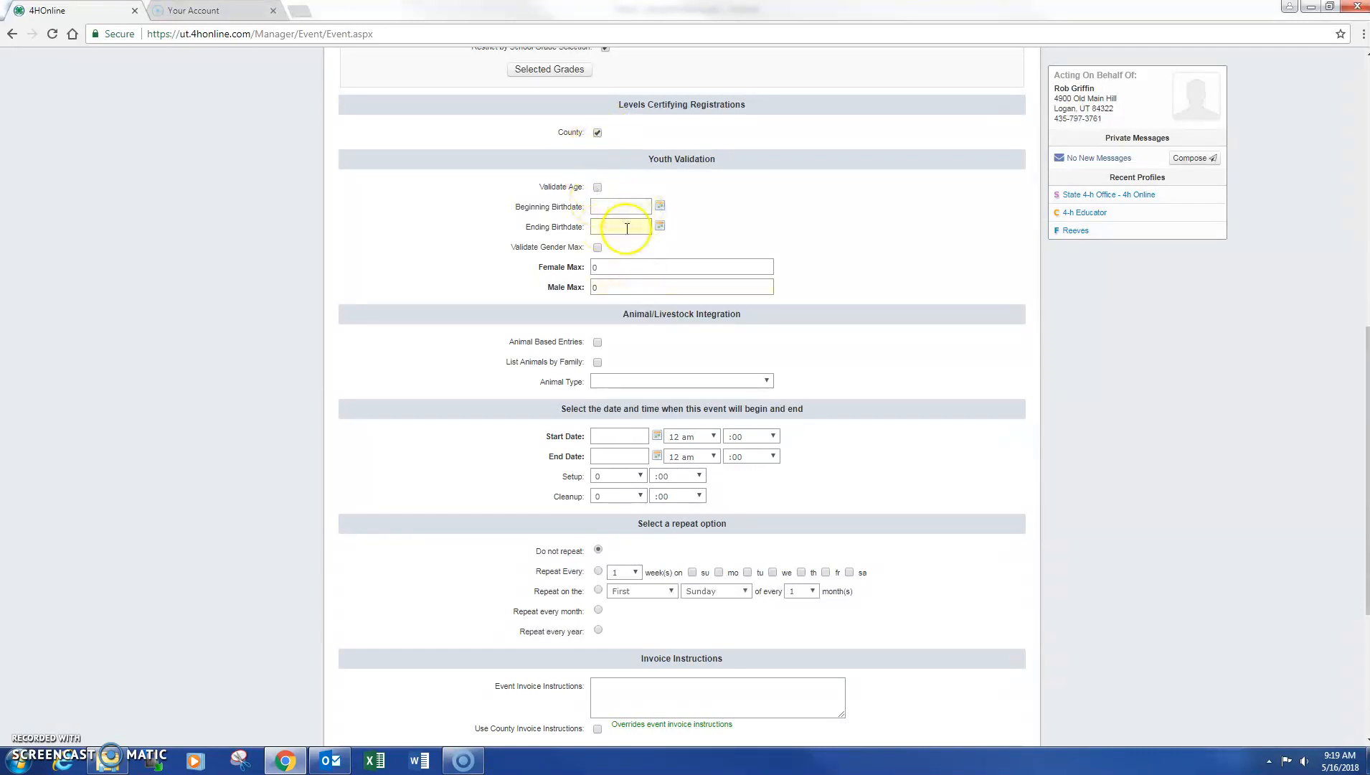
pyautogui.scroll(-2, 618, 231)
pyautogui.click(618, 293)
pyautogui.scroll(-1, 619, 291)
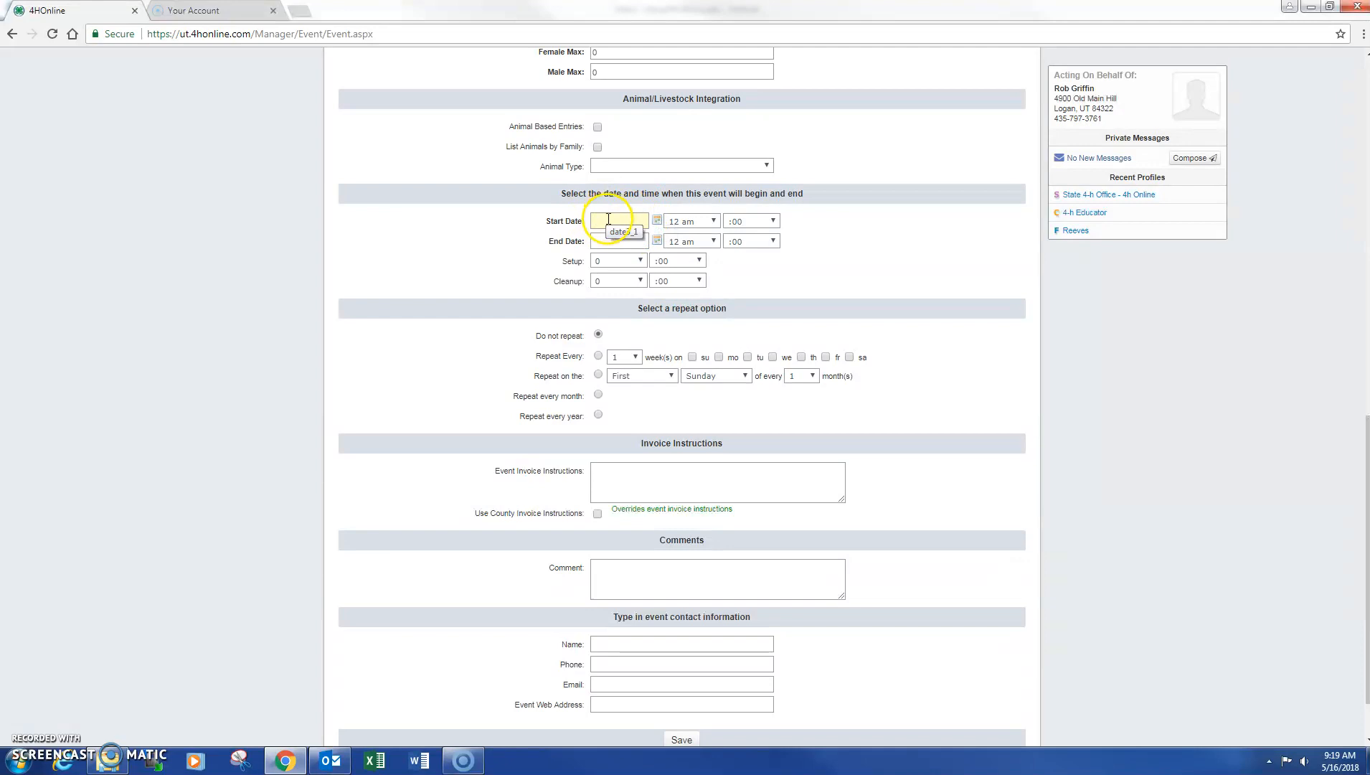
# Set the event start date to 06/02/2018 and the end date to 05/26/2018
pyautogui.click(656, 221)
pyautogui.click(621, 220)
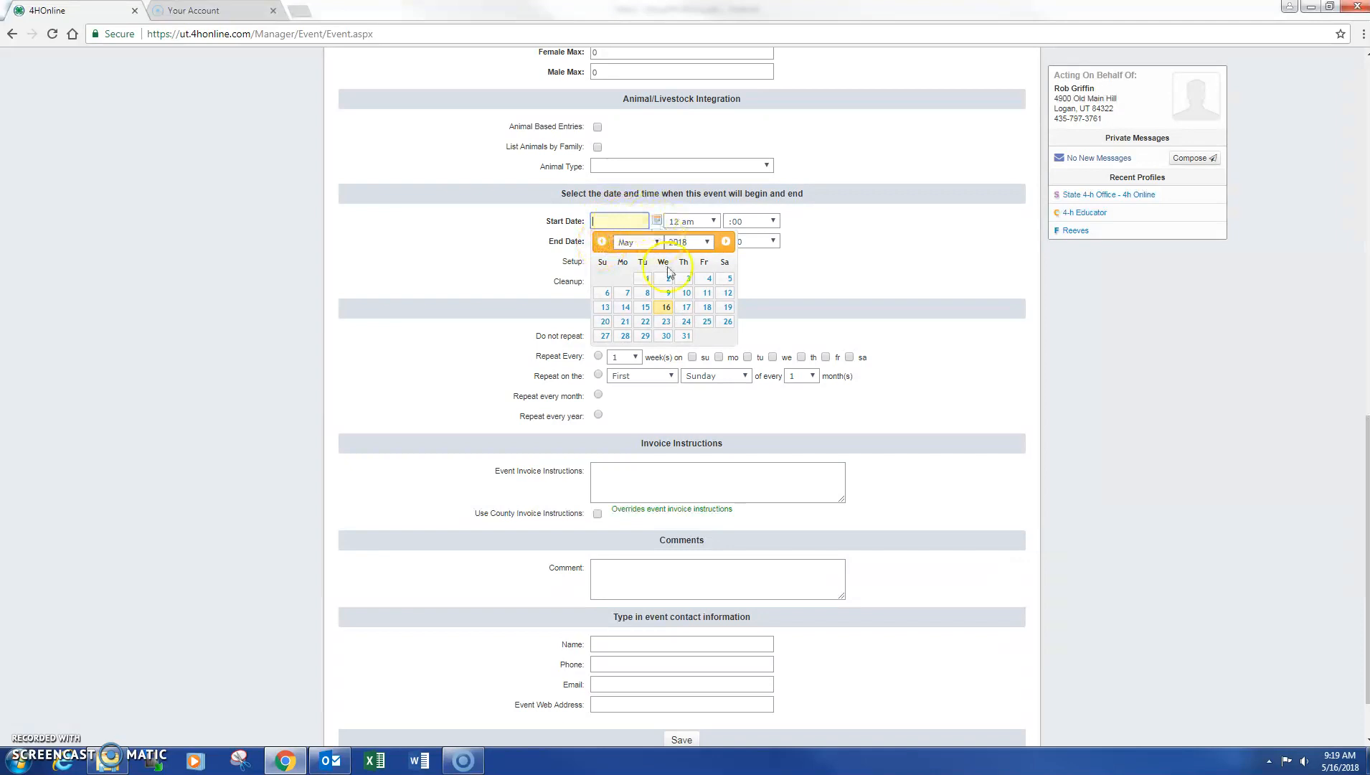
pyautogui.click(725, 242)
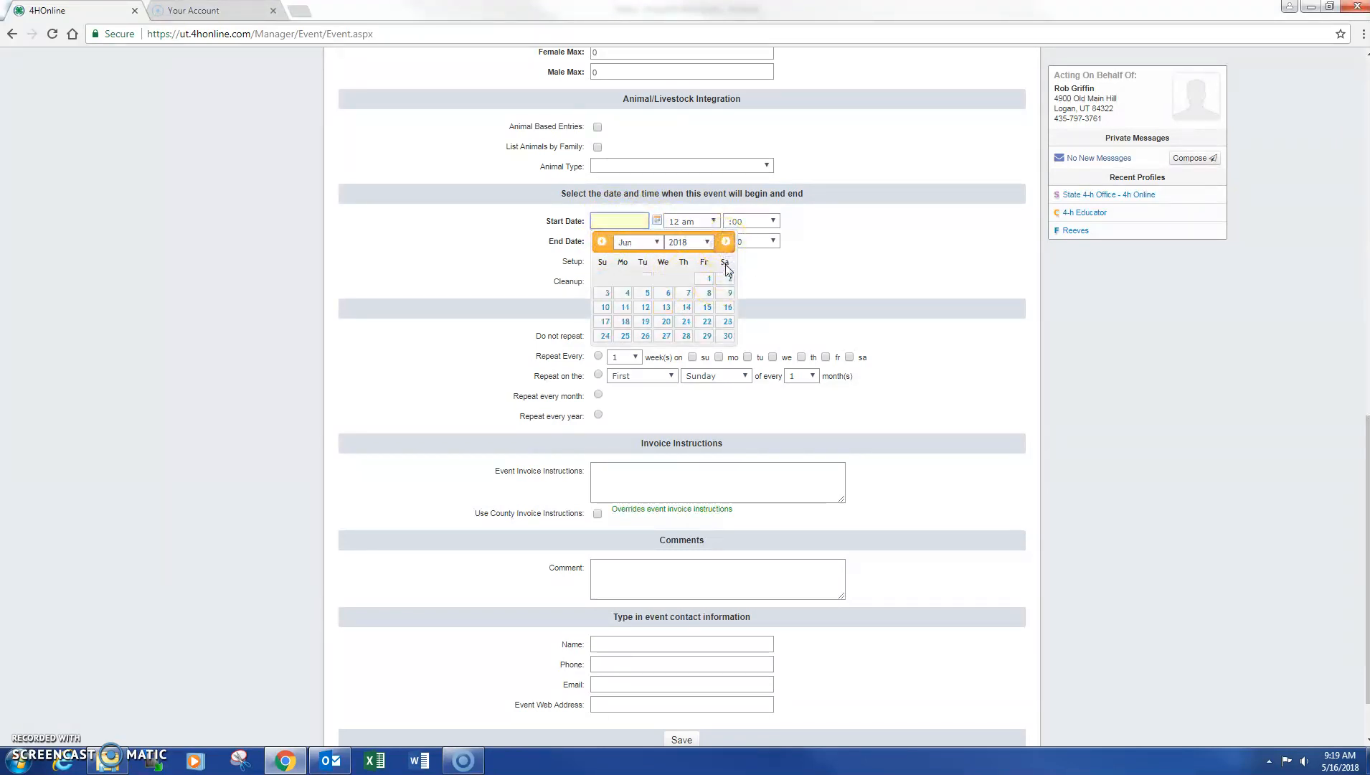
pyautogui.click(729, 278)
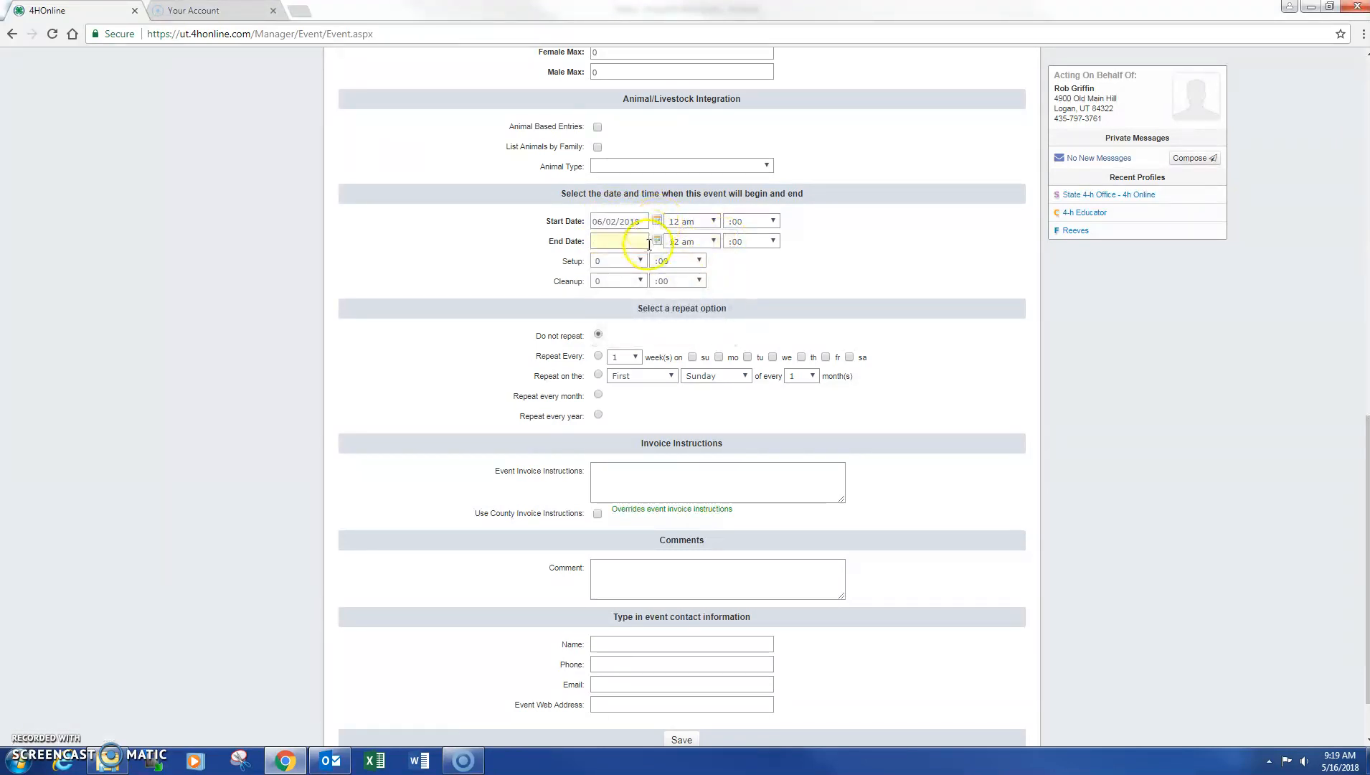
pyautogui.click(657, 241)
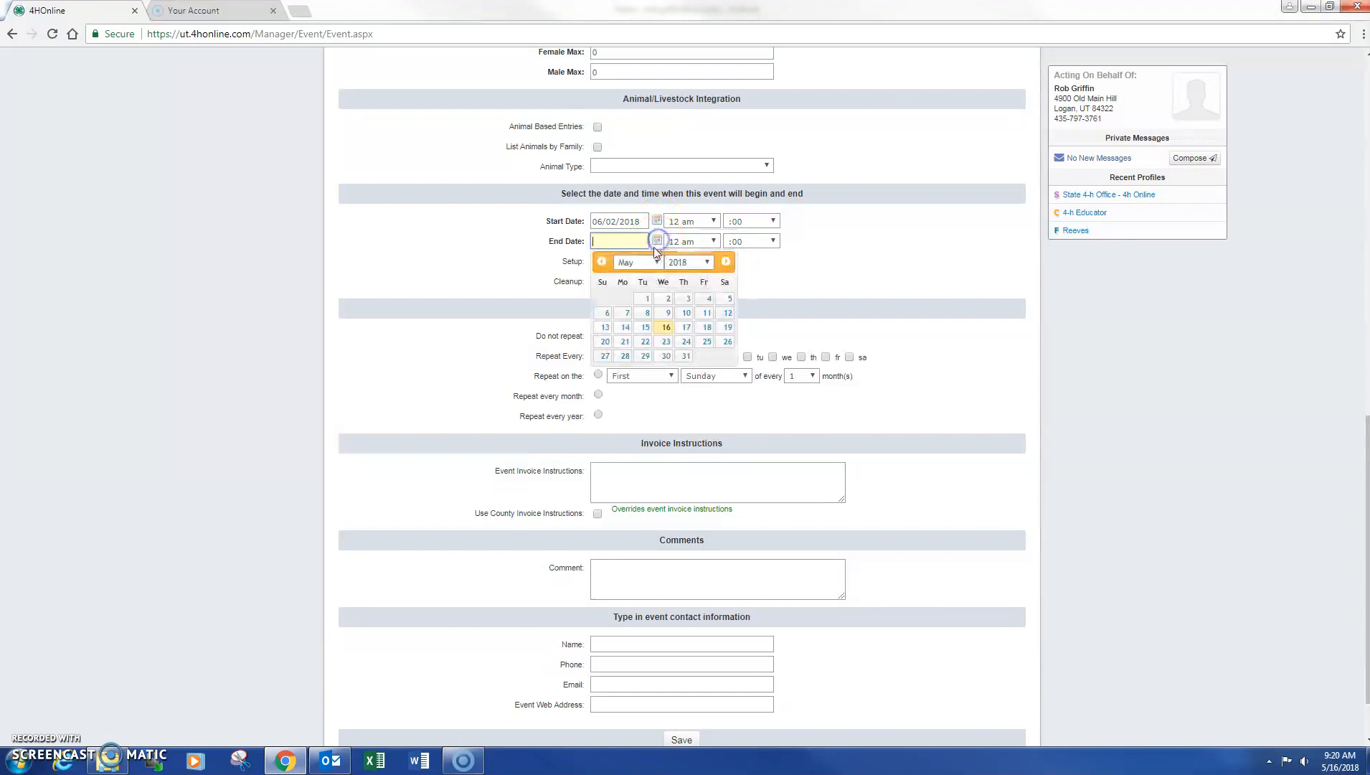
pyautogui.click(725, 343)
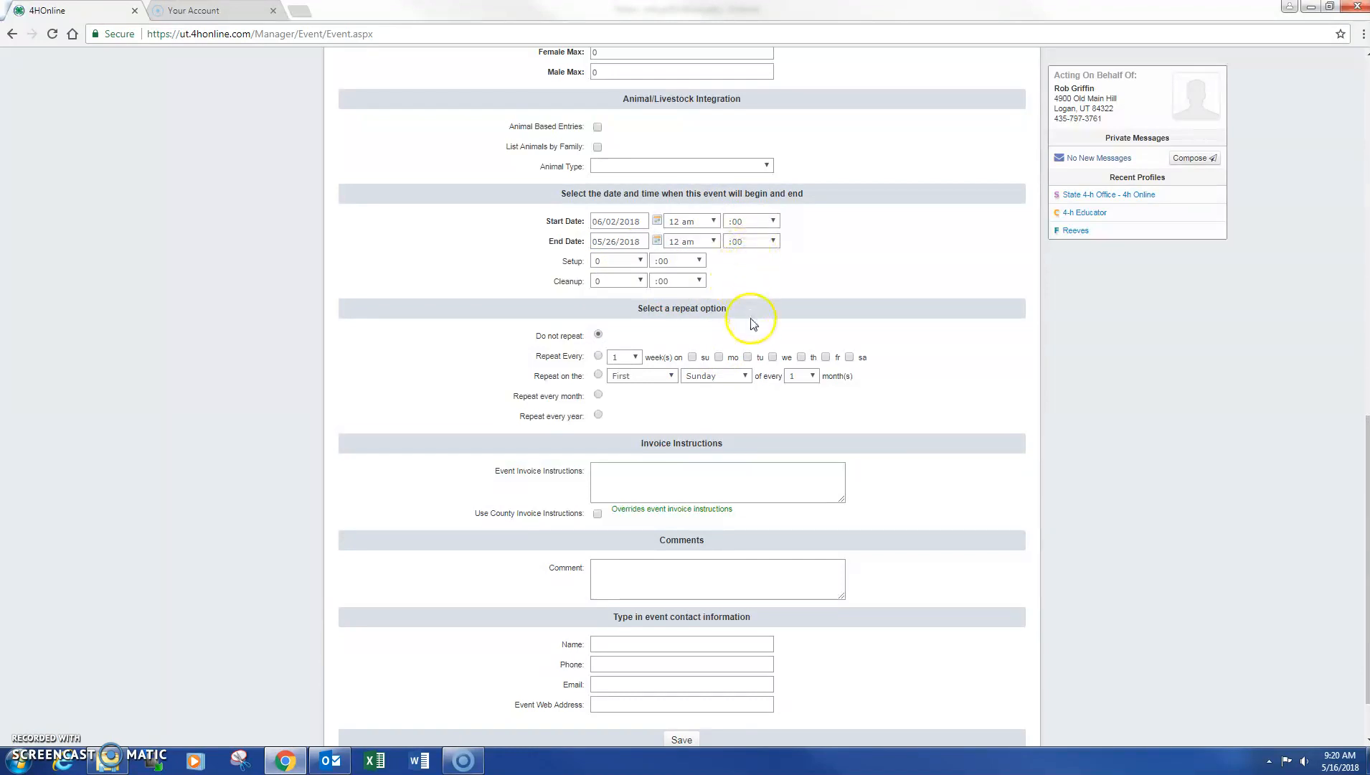
pyautogui.scroll(-1, 779, 369)
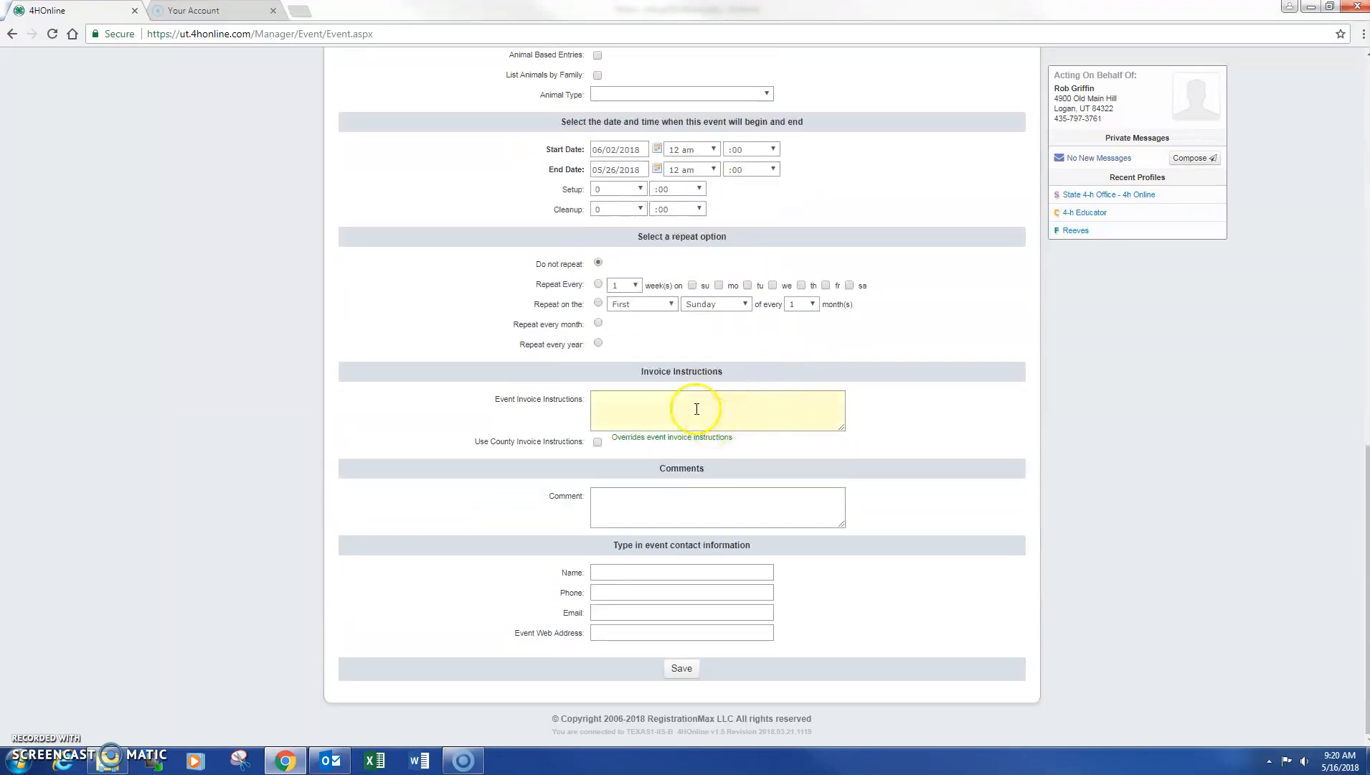
# Turn on Use County Invoice Instructions for the event
pyautogui.click(598, 442)
pyautogui.click(623, 429)
pyautogui.click(625, 509)
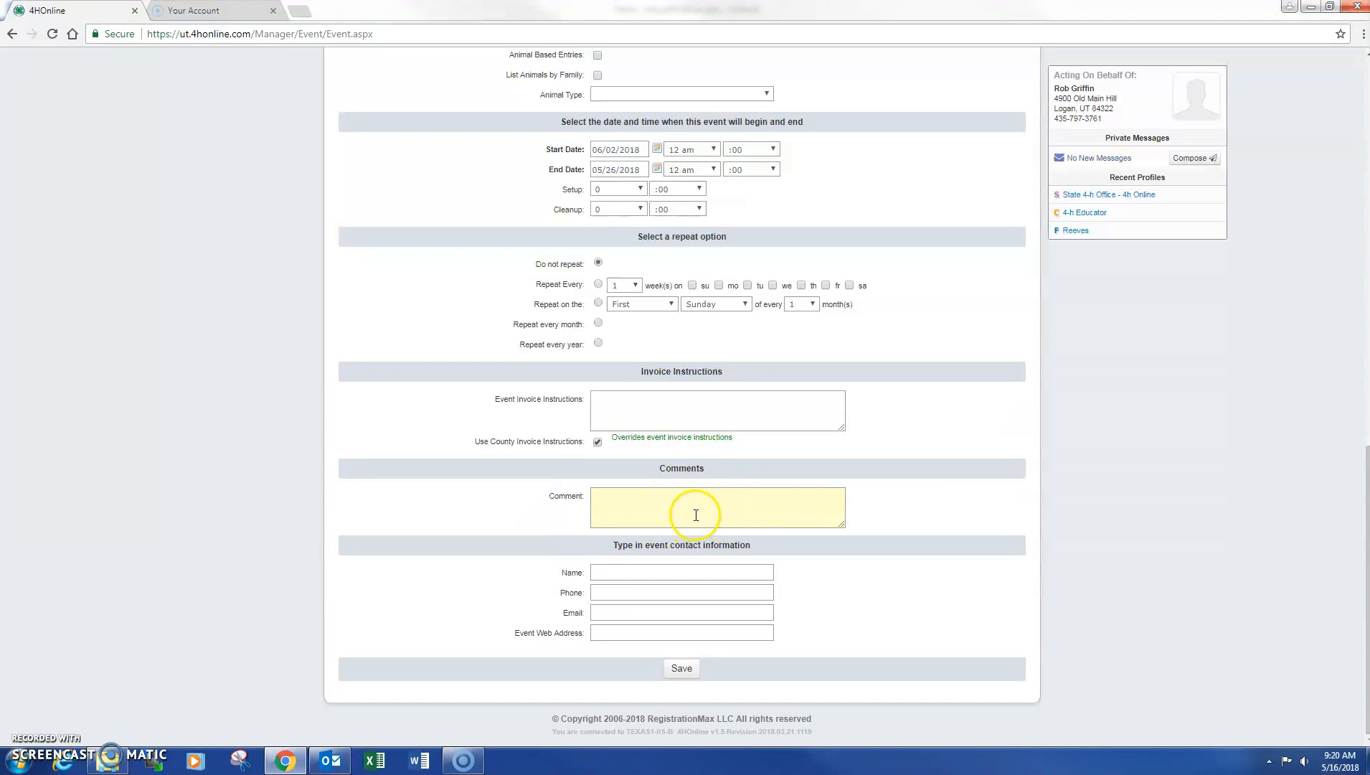
pyautogui.click(652, 571)
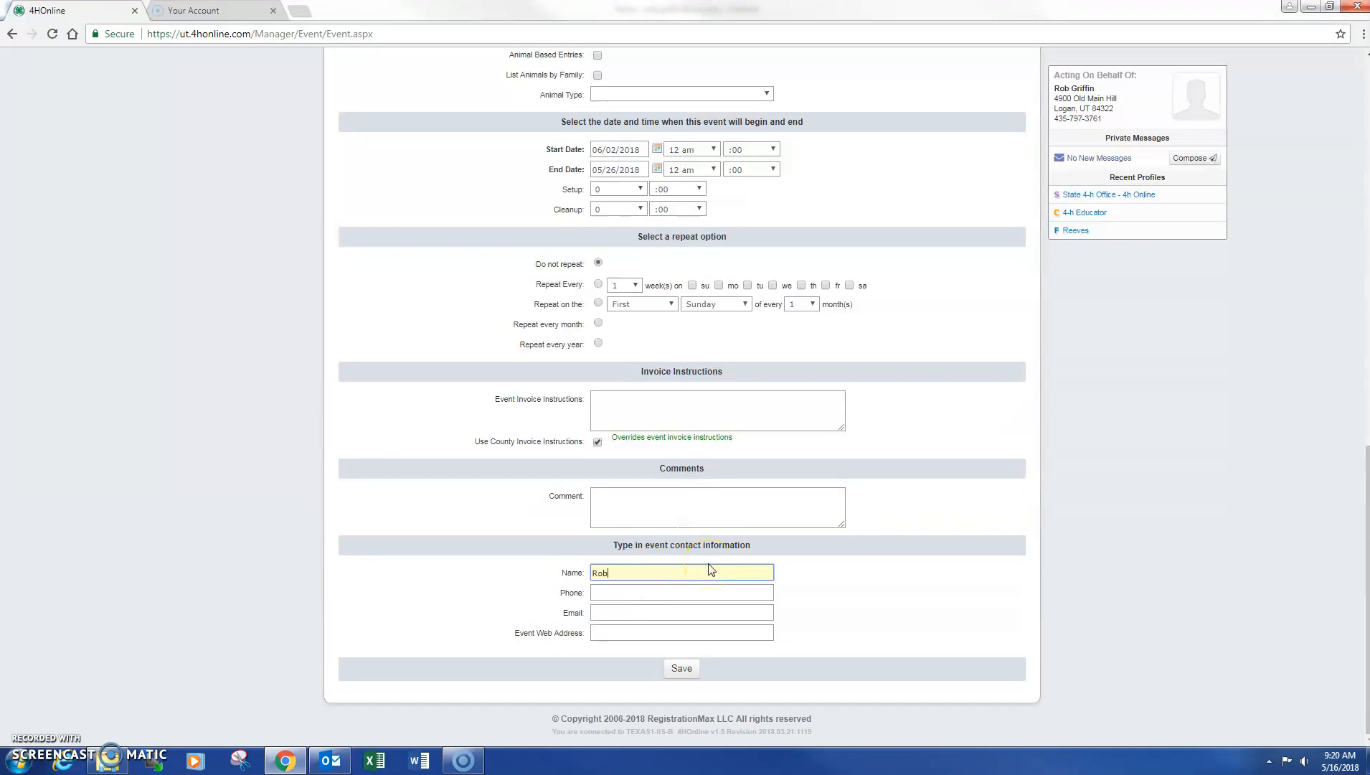
# Enter the contact's name and phone number, then save the event
pyautogui.press('Tab')
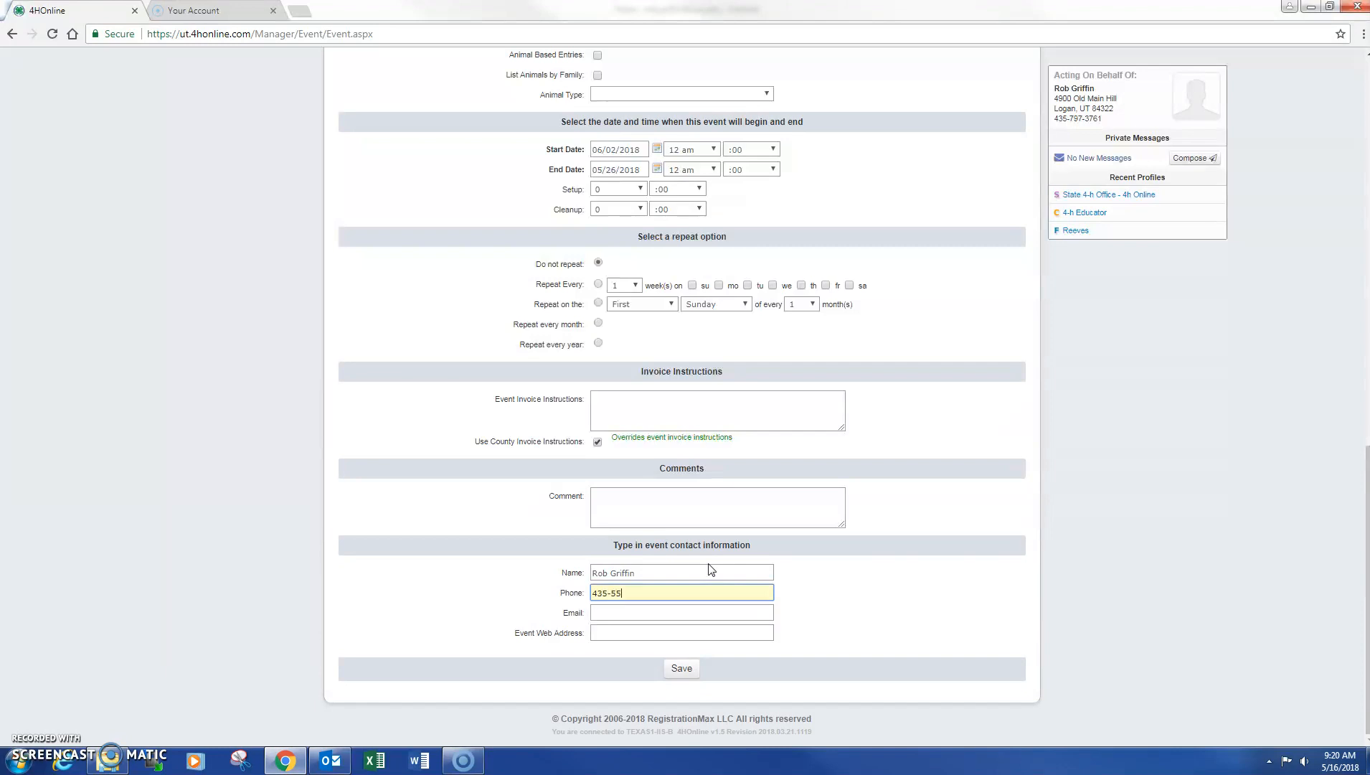
pyautogui.write('435-555-5555')
pyautogui.press('Tab')
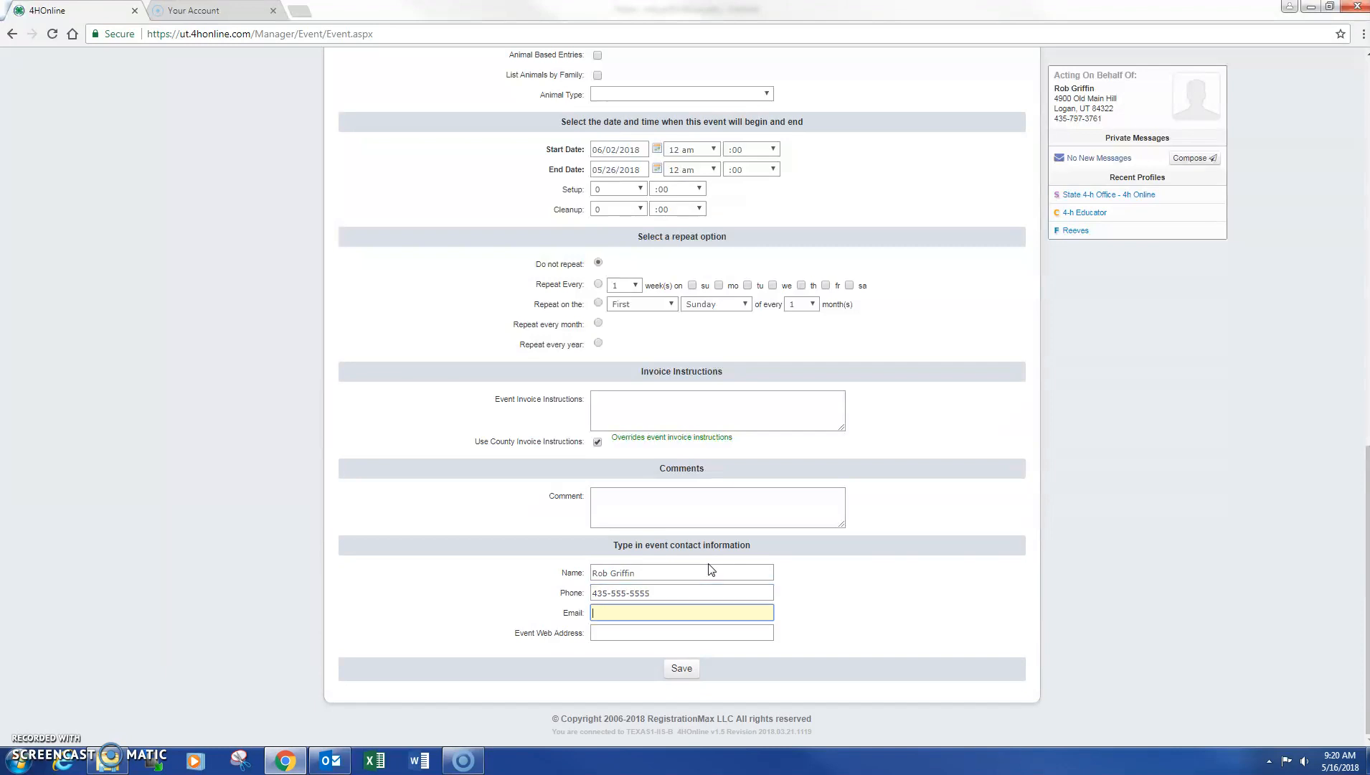
pyautogui.click(679, 669)
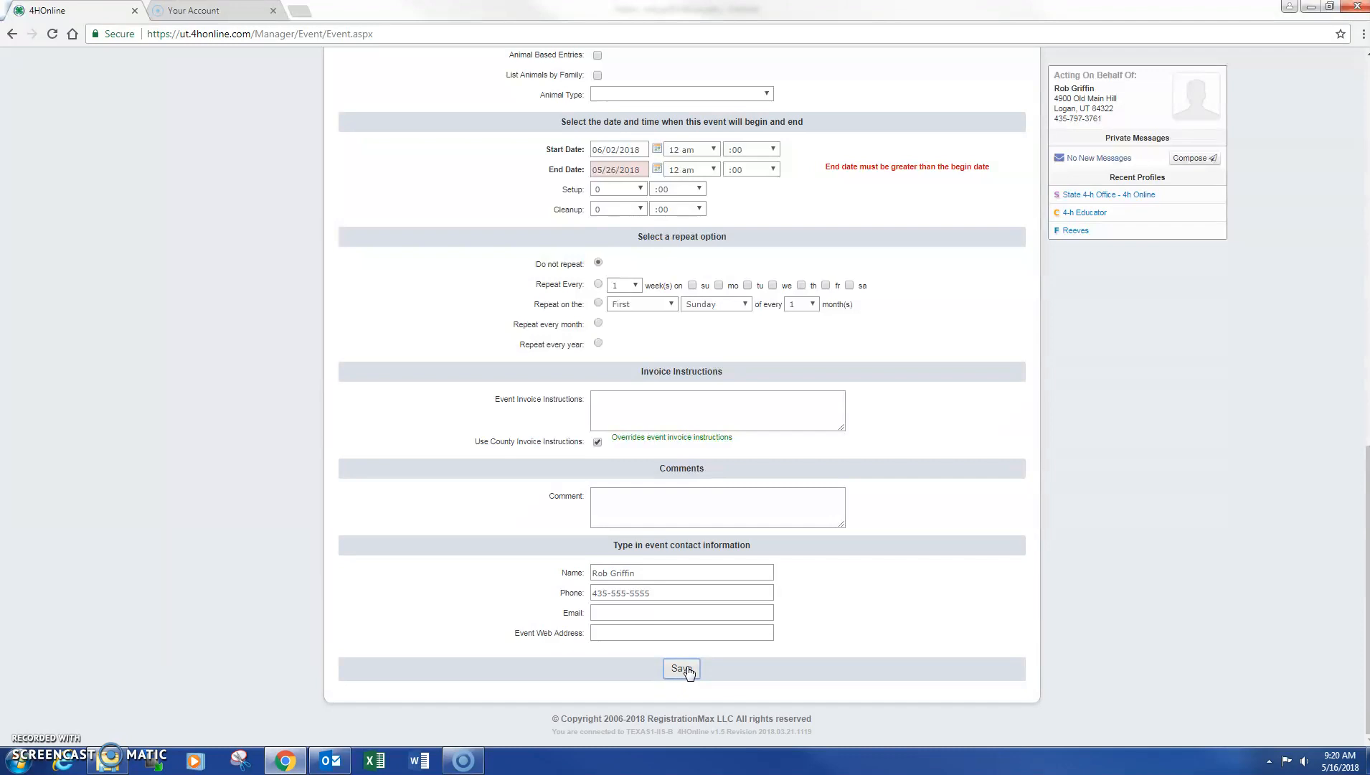
# Correct the end date to 06/30/2018 and save the event again
pyautogui.click(656, 167)
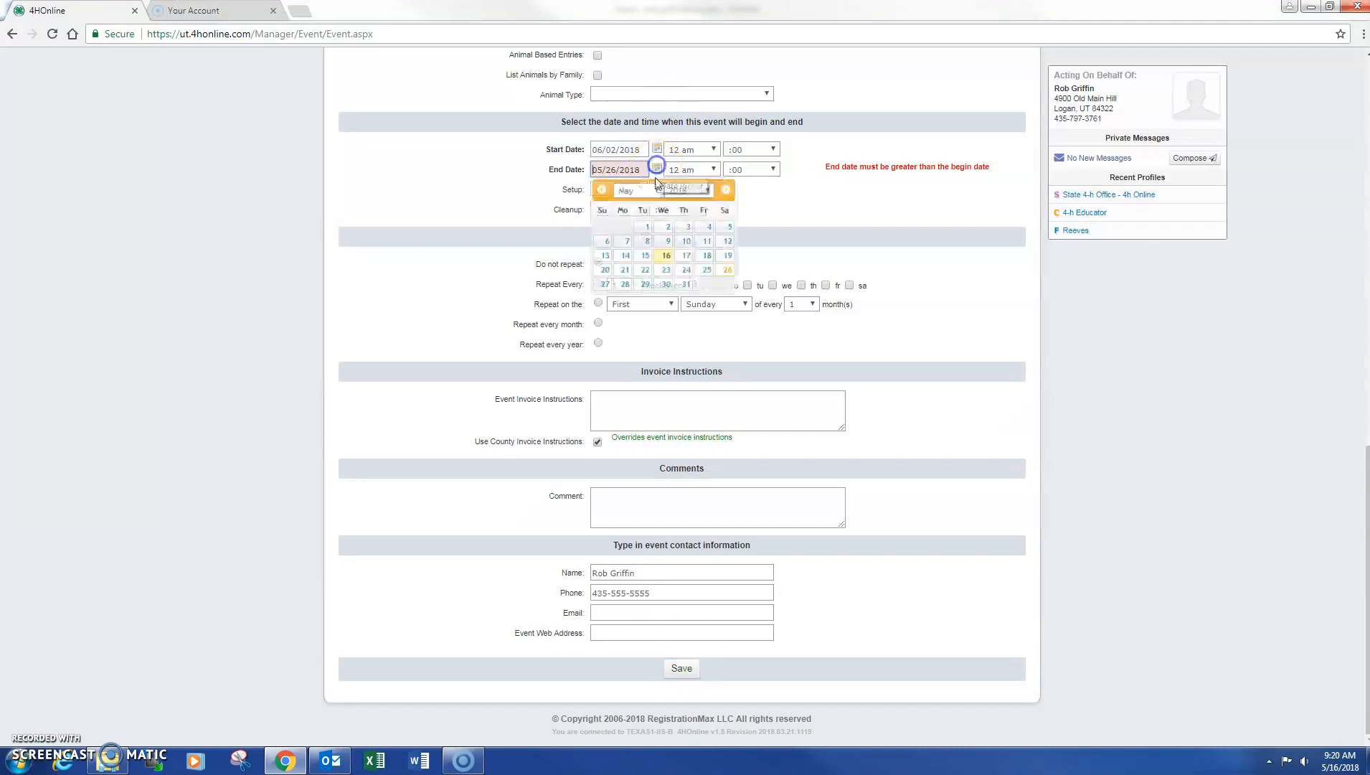
pyautogui.click(725, 189)
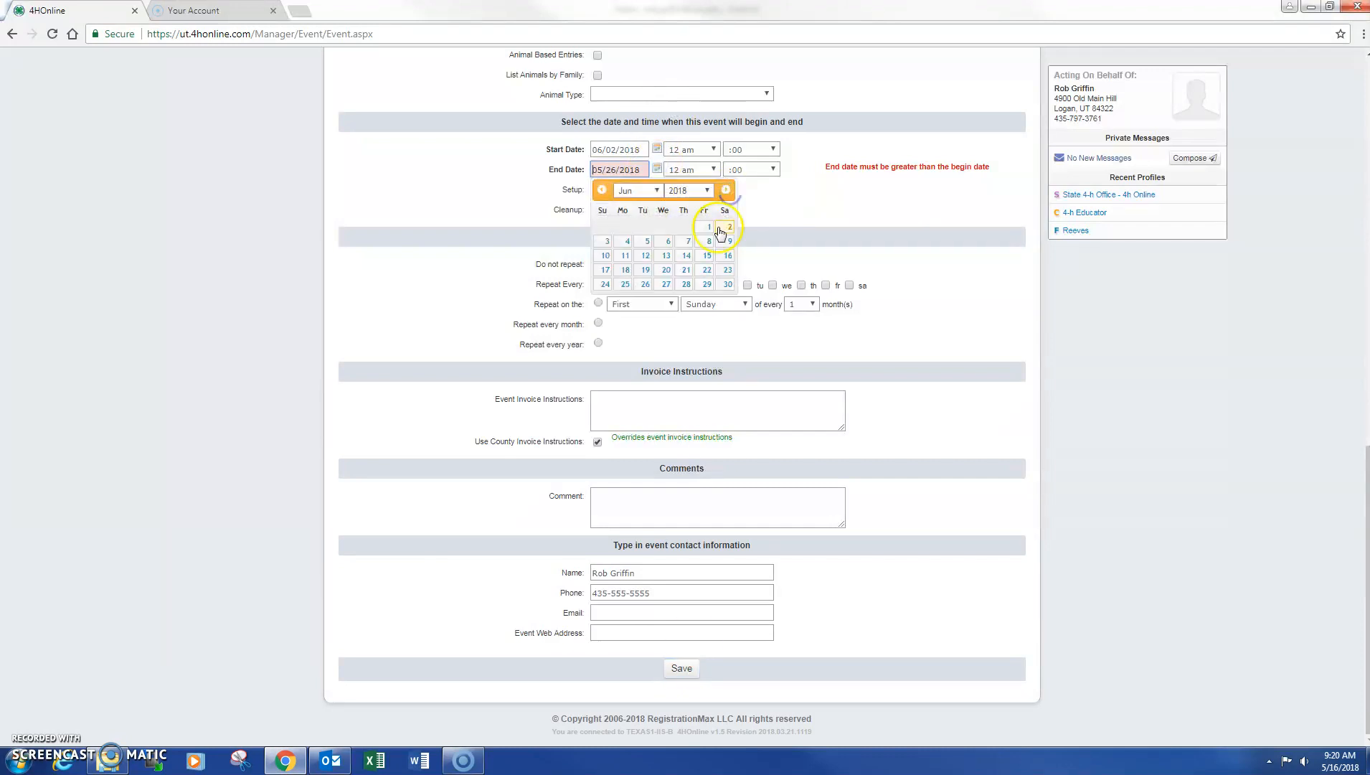
pyautogui.click(724, 285)
pyautogui.click(679, 669)
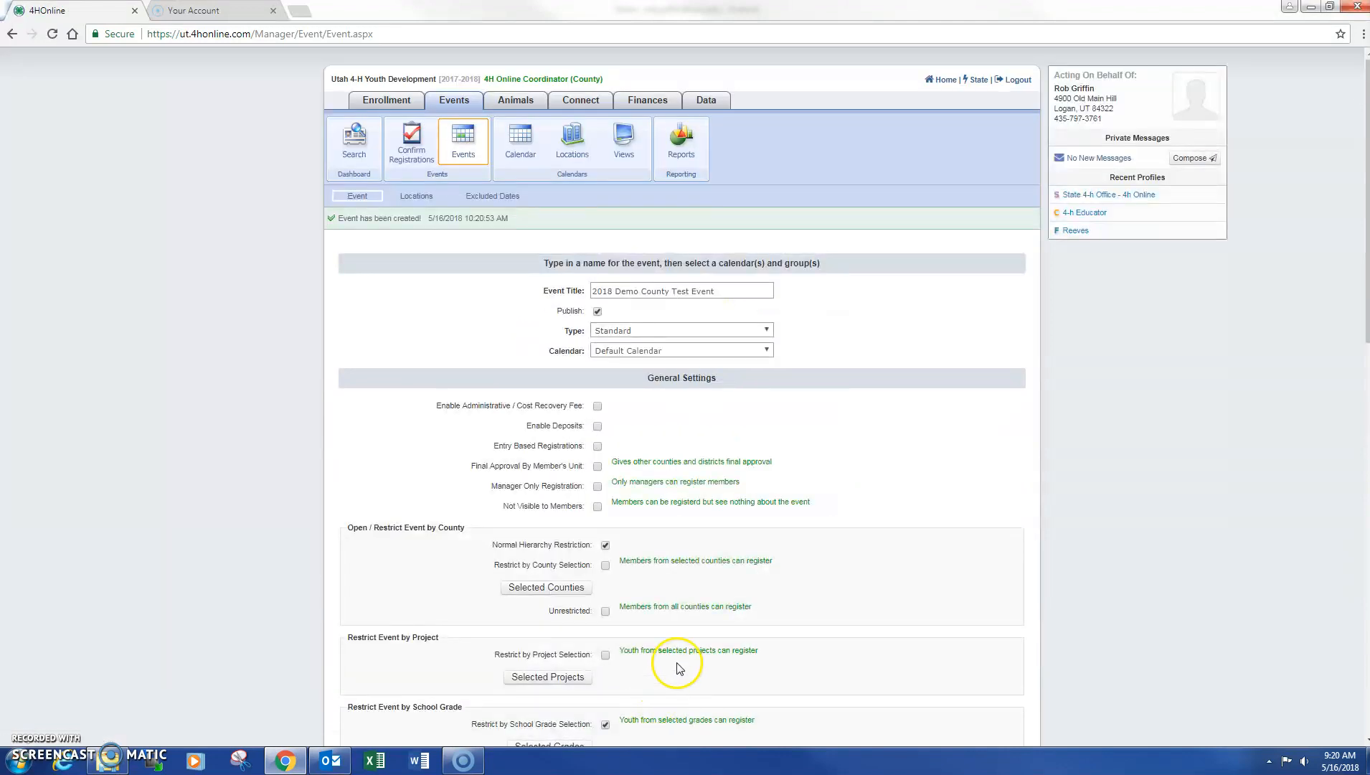
pyautogui.scroll(-15, 679, 669)
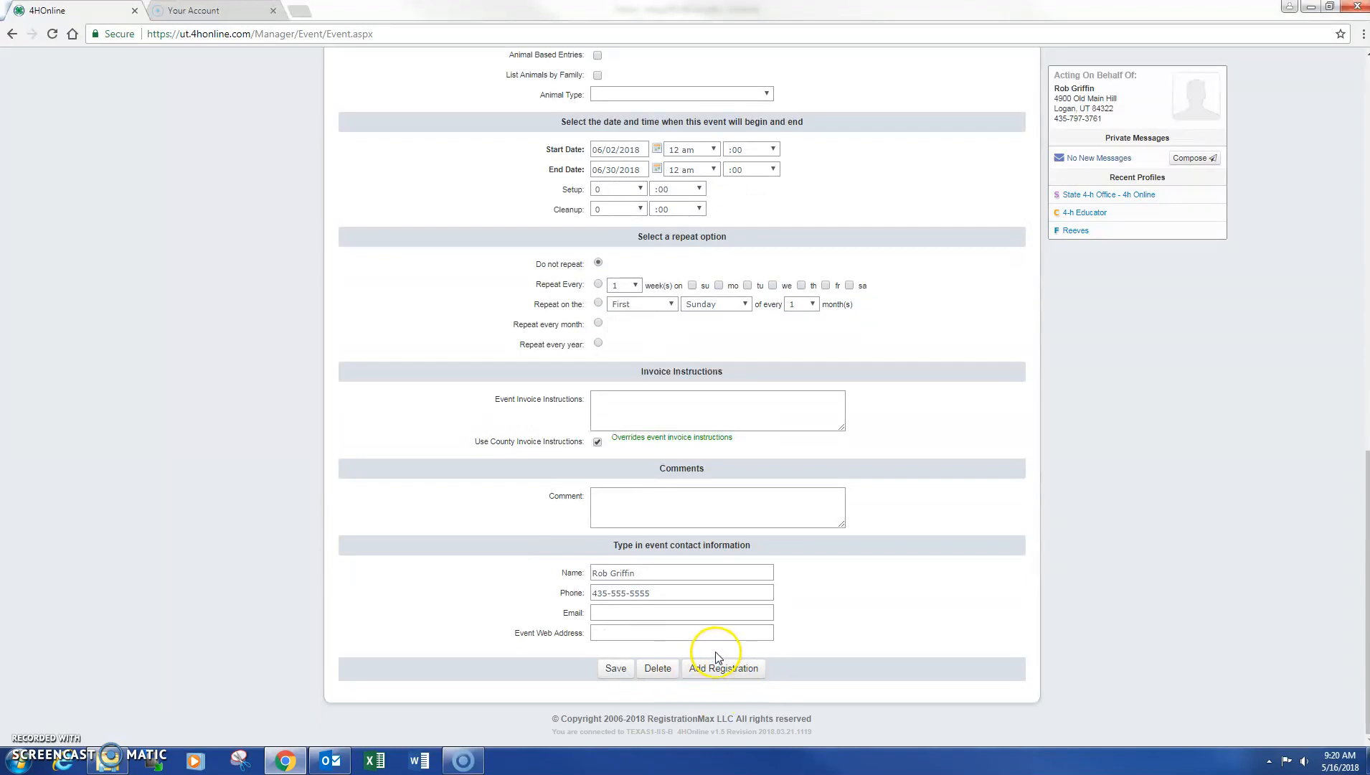
# Allow only grades 9, 10, 11 and 12 under Selected Grades and update them
pyautogui.scroll(6, 715, 652)
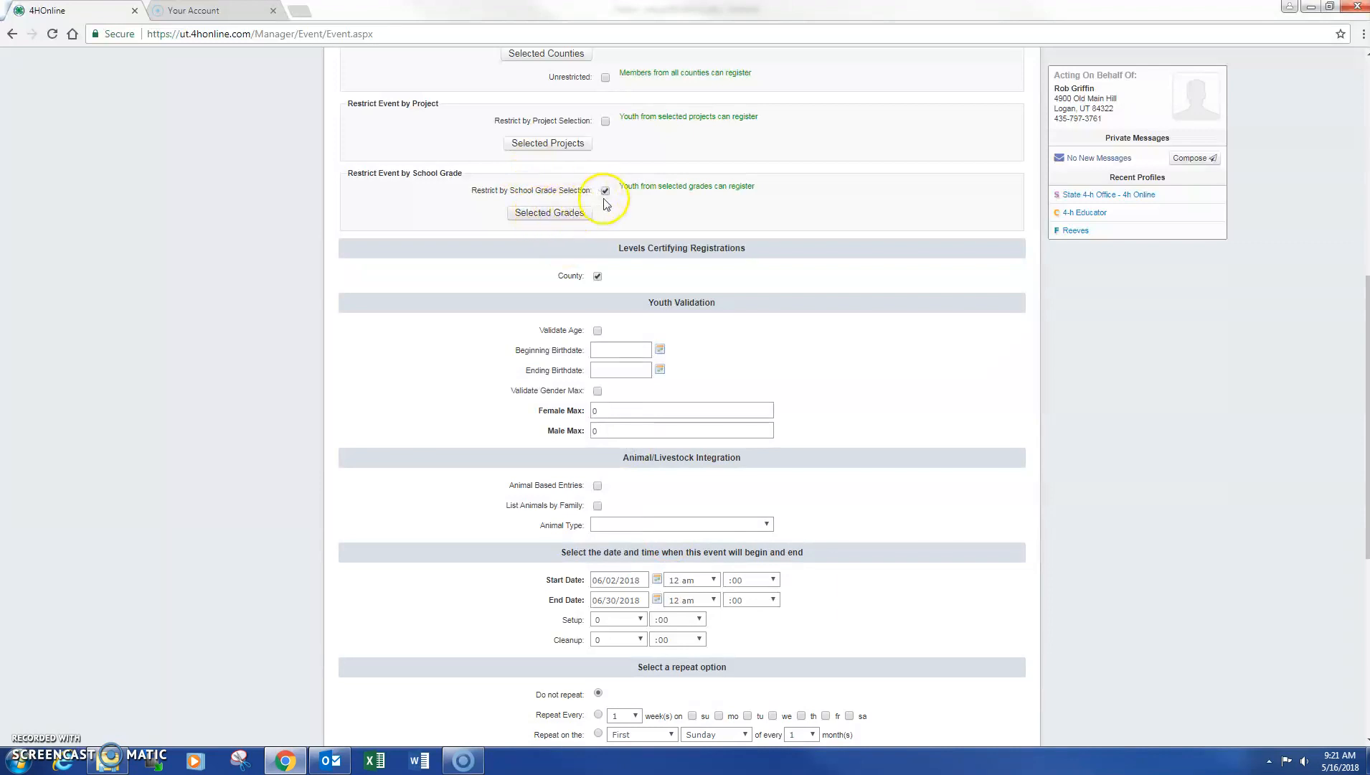
pyautogui.click(560, 218)
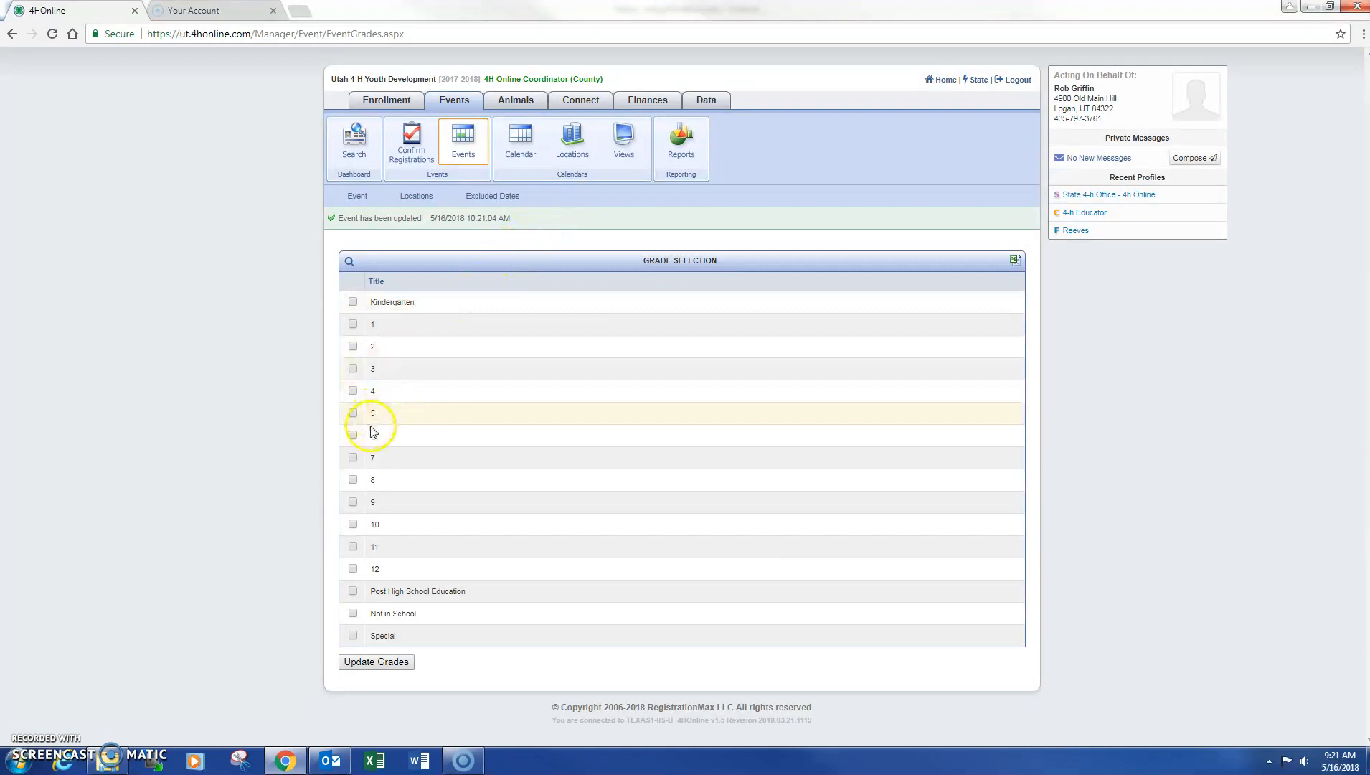
pyautogui.click(354, 502)
pyautogui.click(353, 524)
pyautogui.click(353, 546)
pyautogui.click(352, 570)
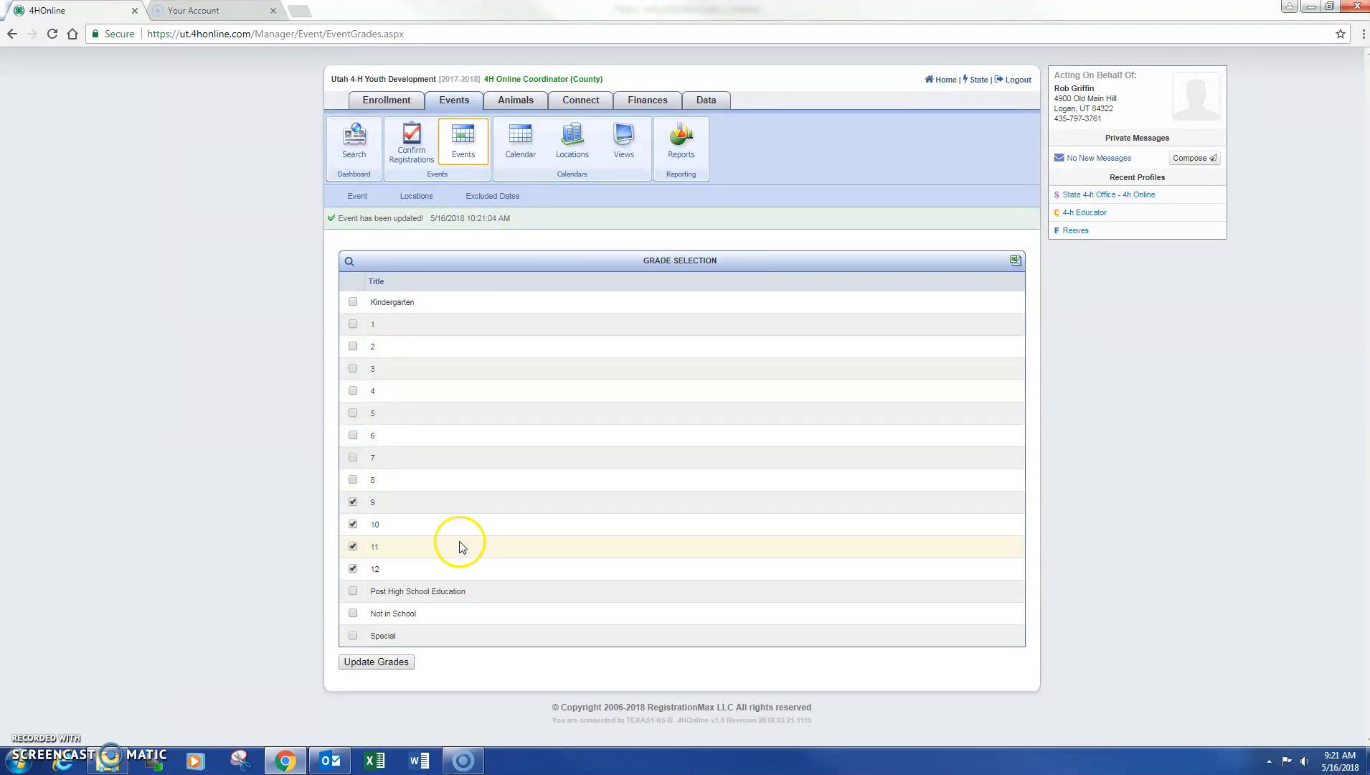
pyautogui.click(388, 661)
pyautogui.scroll(-7, 681, 402)
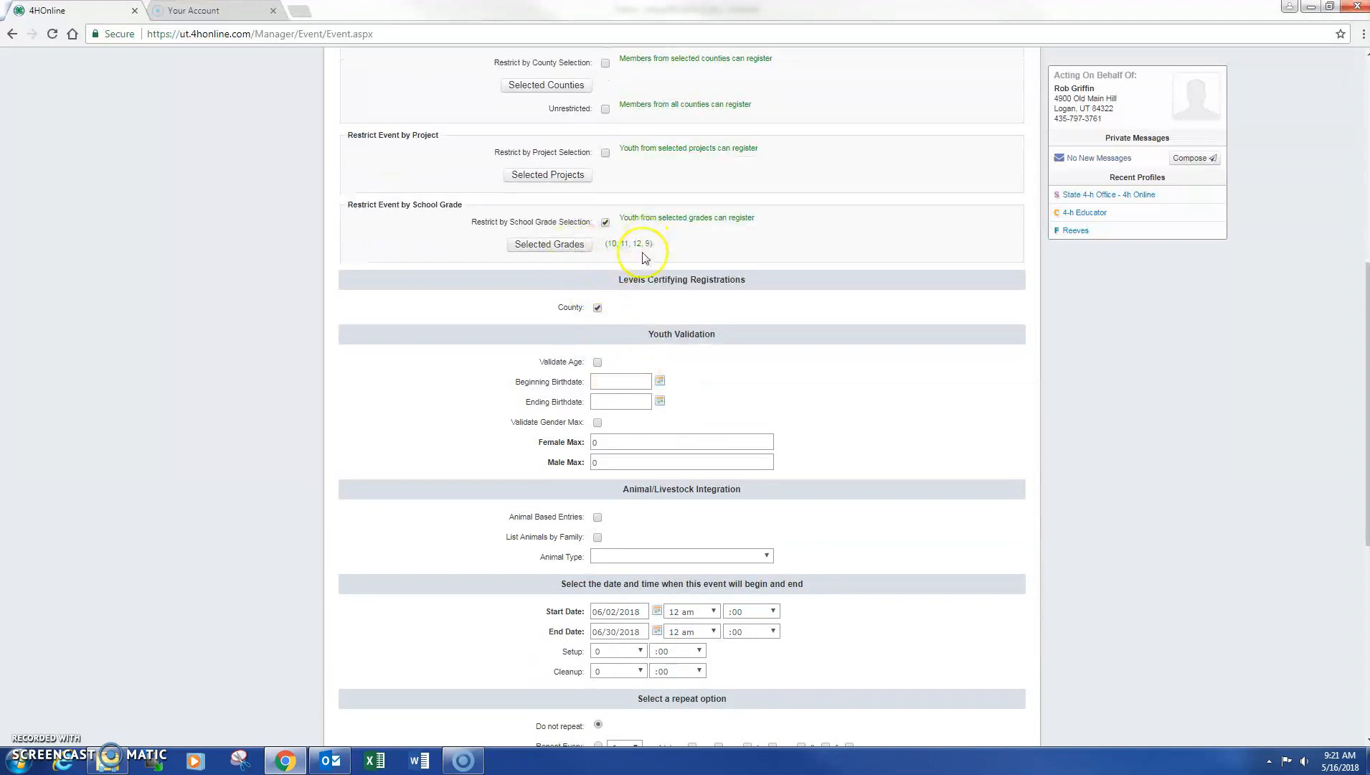
pyautogui.scroll(-6, 663, 398)
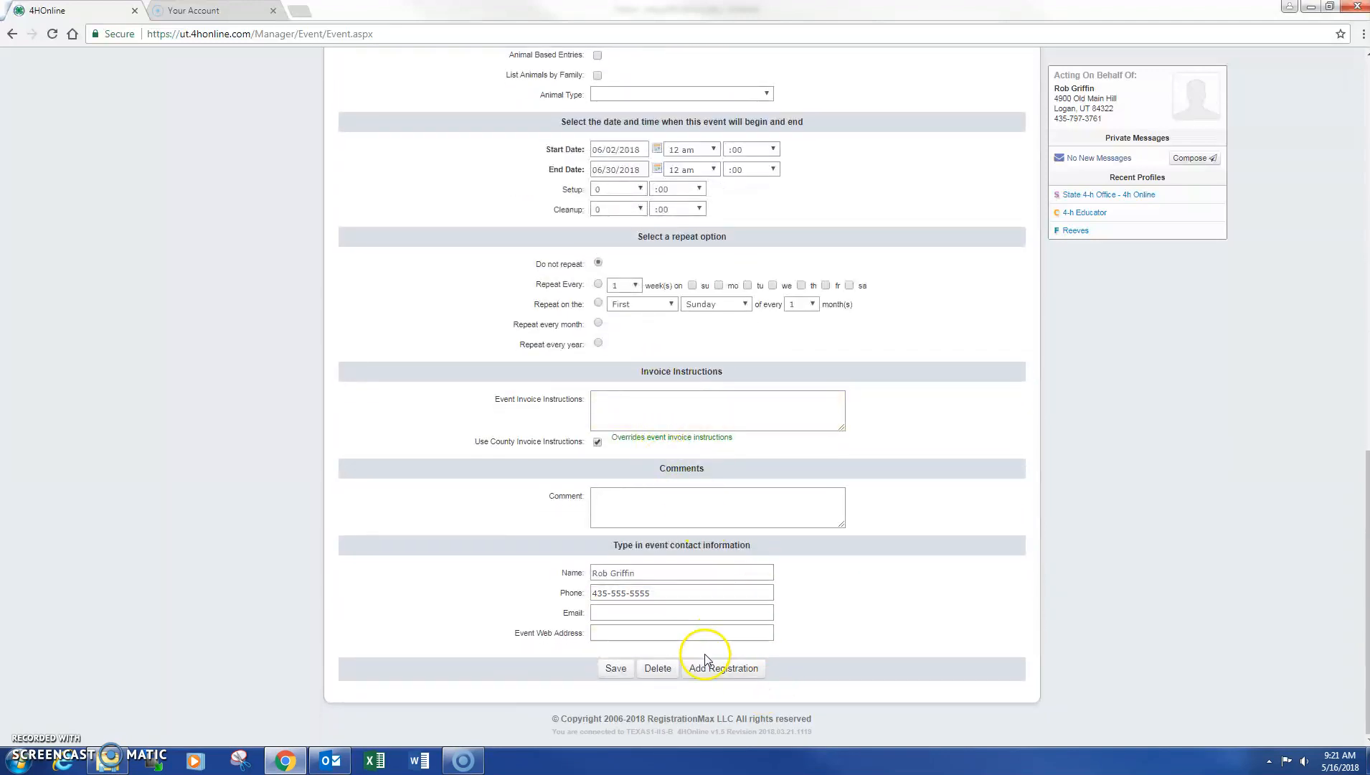
# Start a new registrant type titled 'Youth'
pyautogui.click(740, 677)
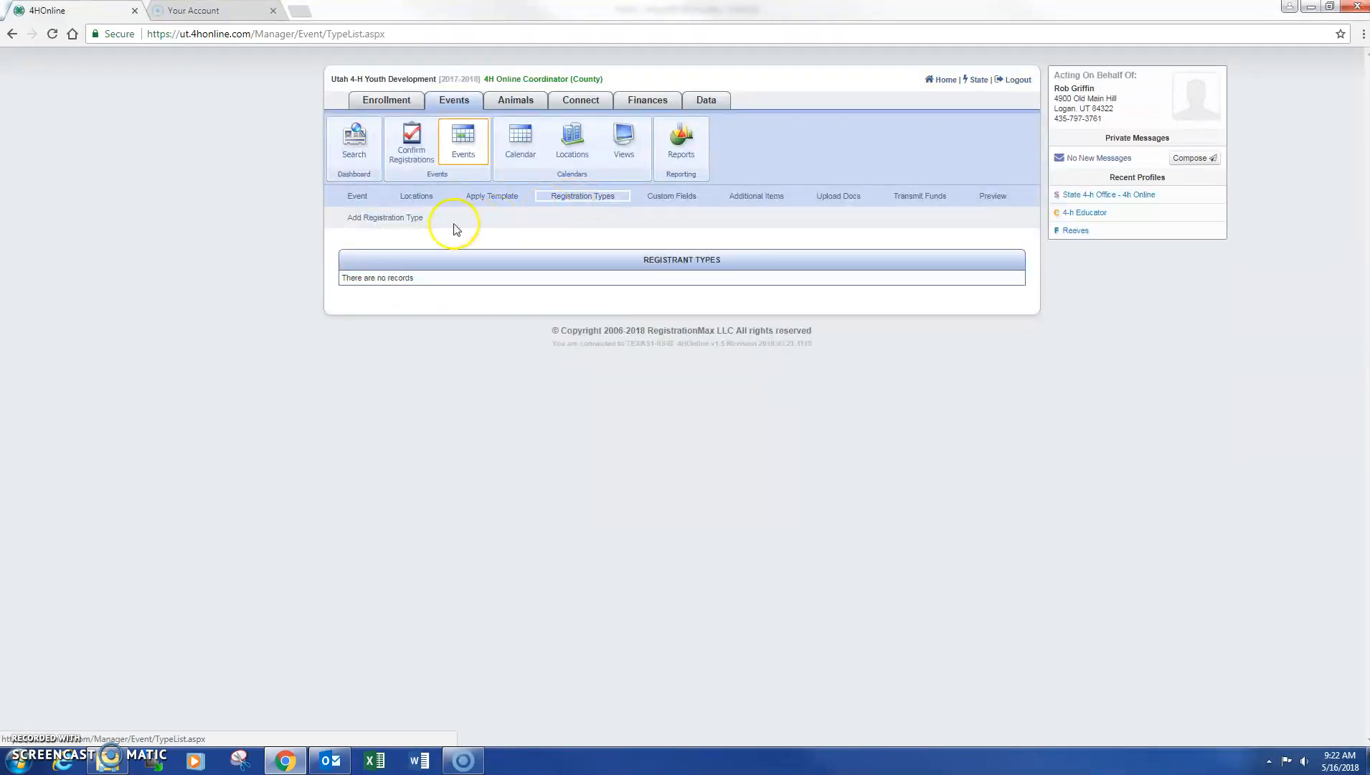
pyautogui.click(415, 219)
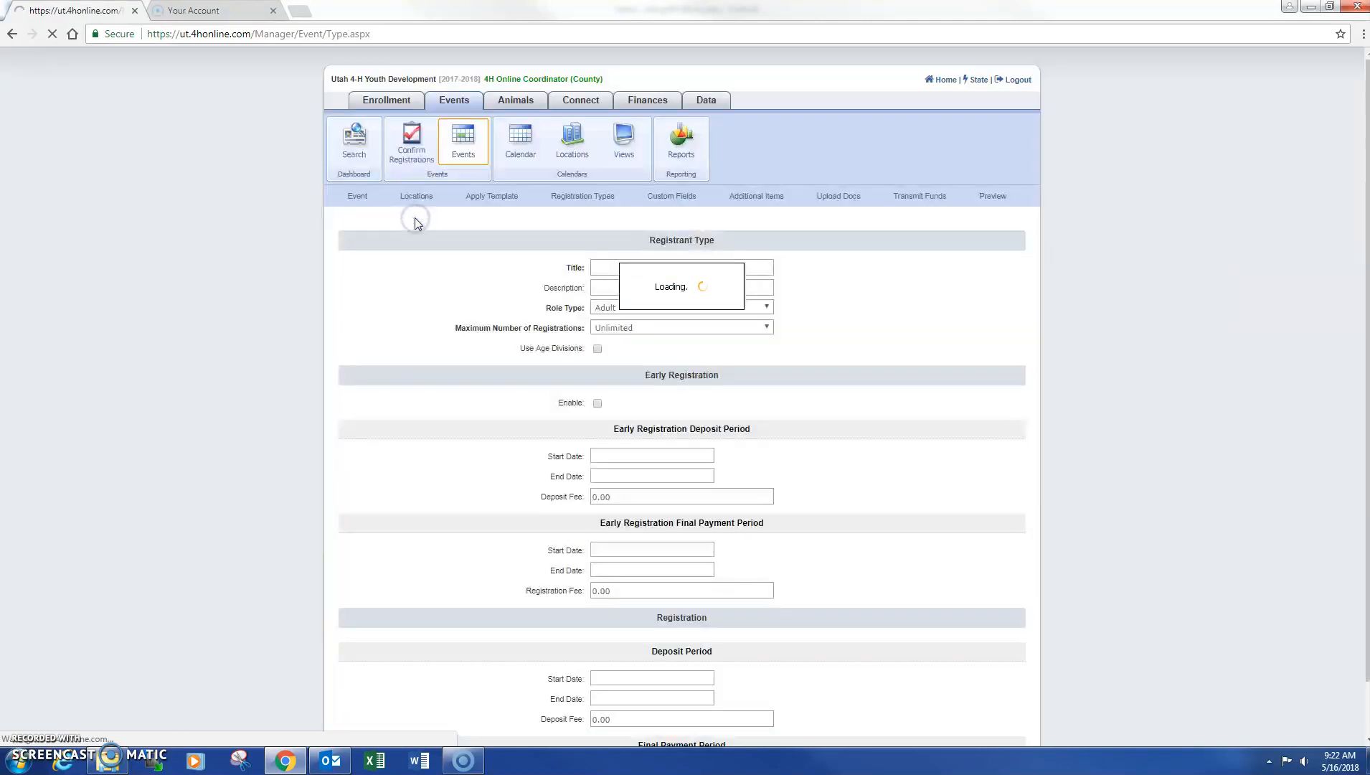
pyautogui.click(521, 215)
pyautogui.click(613, 266)
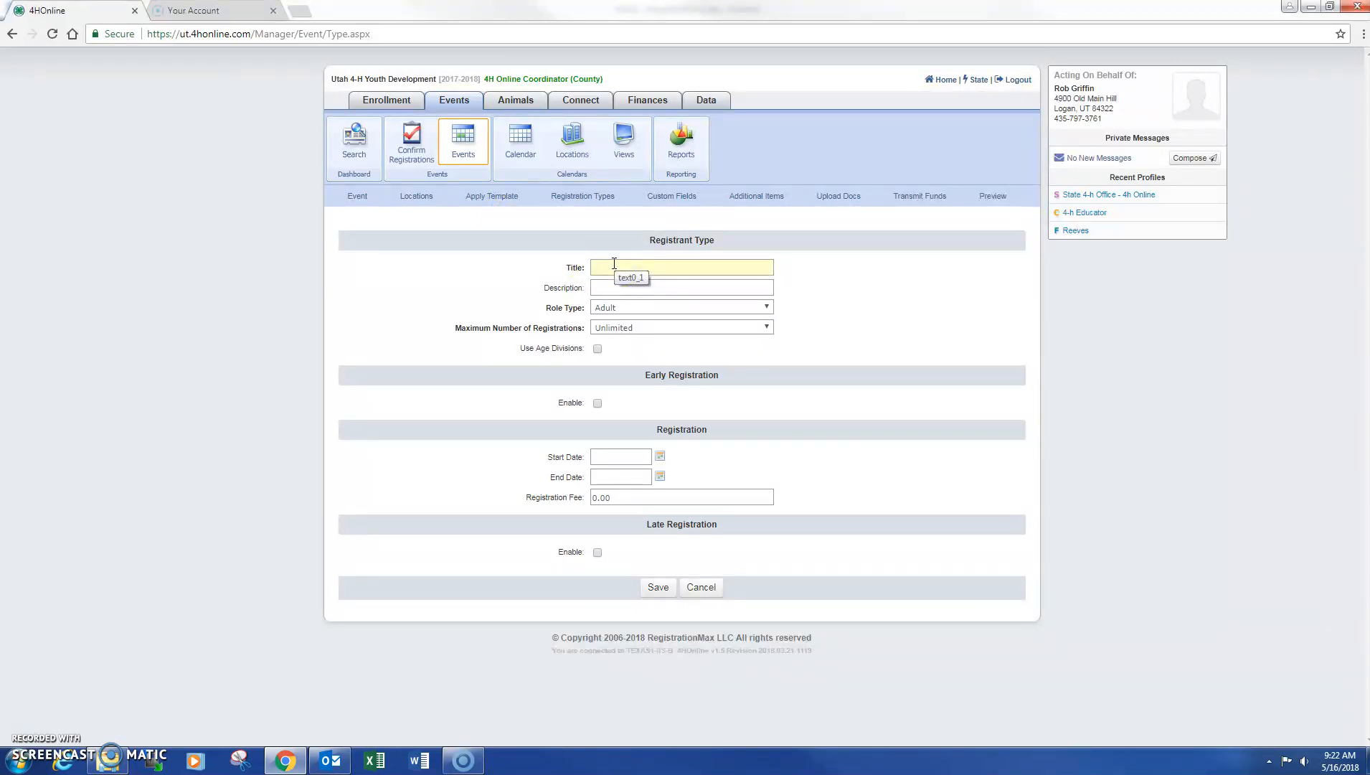
pyautogui.click(615, 267)
pyautogui.write('Youth')
pyautogui.press('Tab')
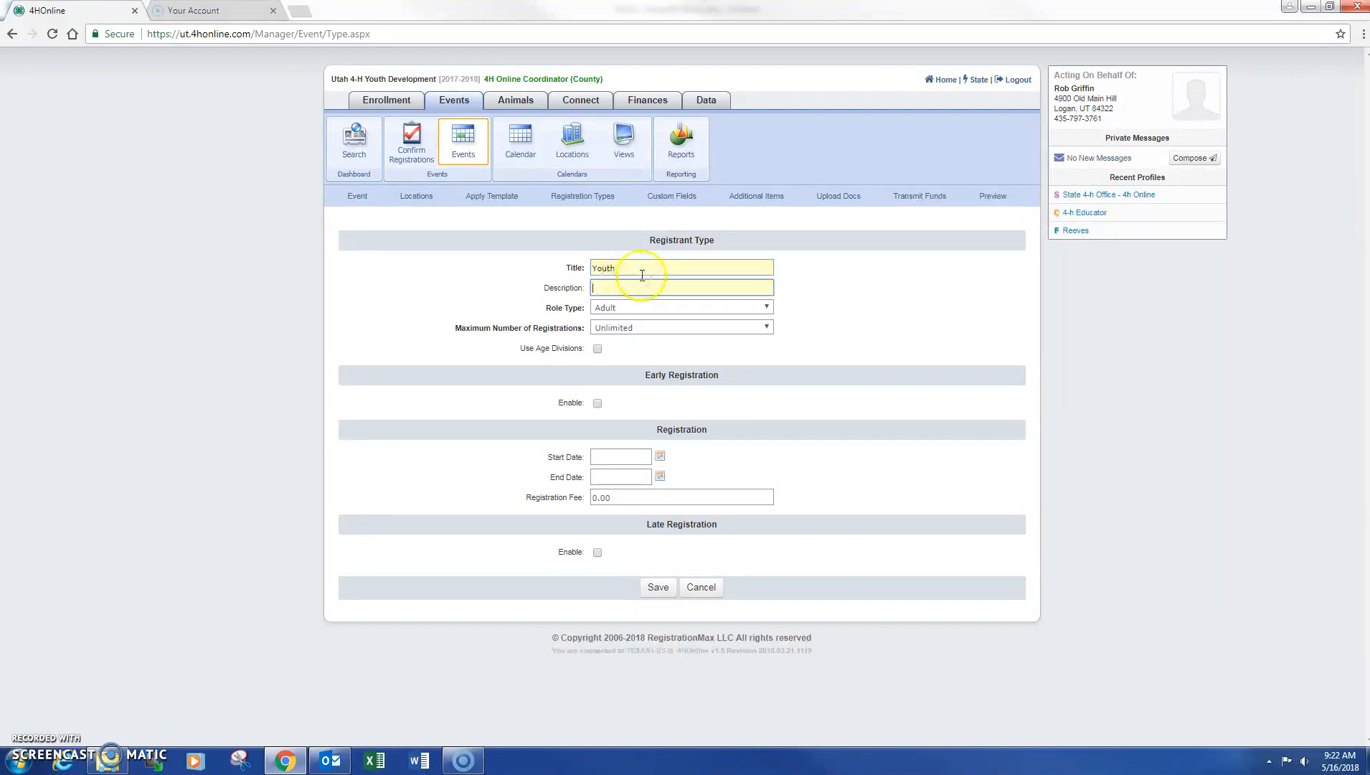
# Set the role type to Youth and leave maximum registrations Unlimited
pyautogui.click(682, 307)
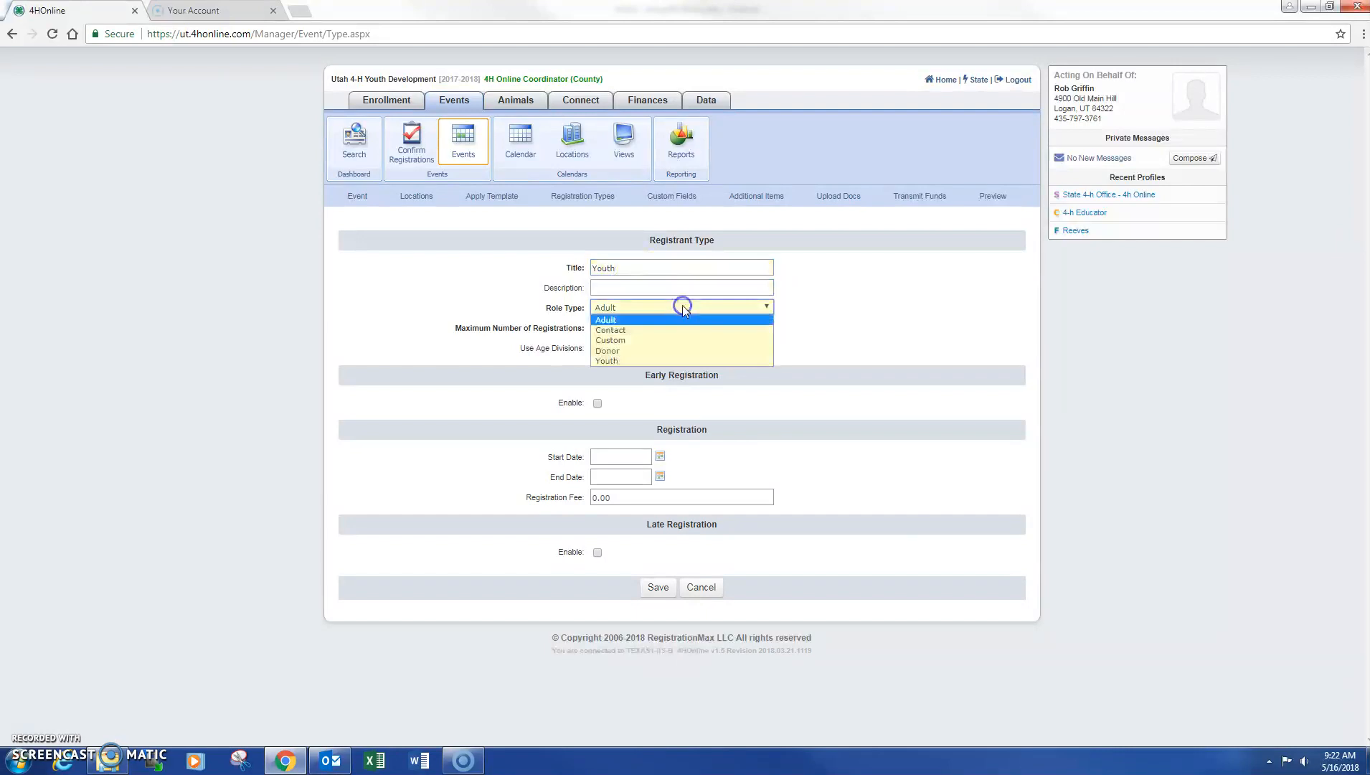
pyautogui.click(652, 361)
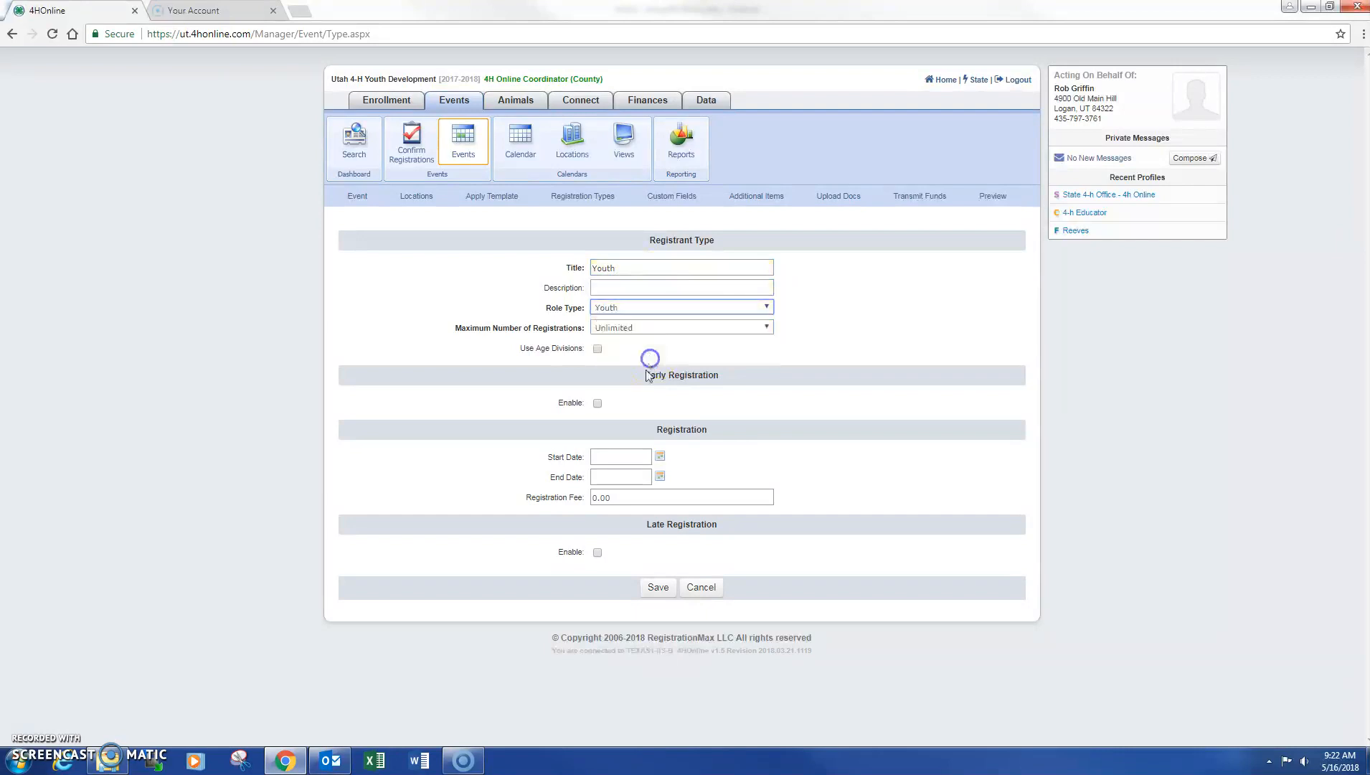
pyautogui.click(625, 327)
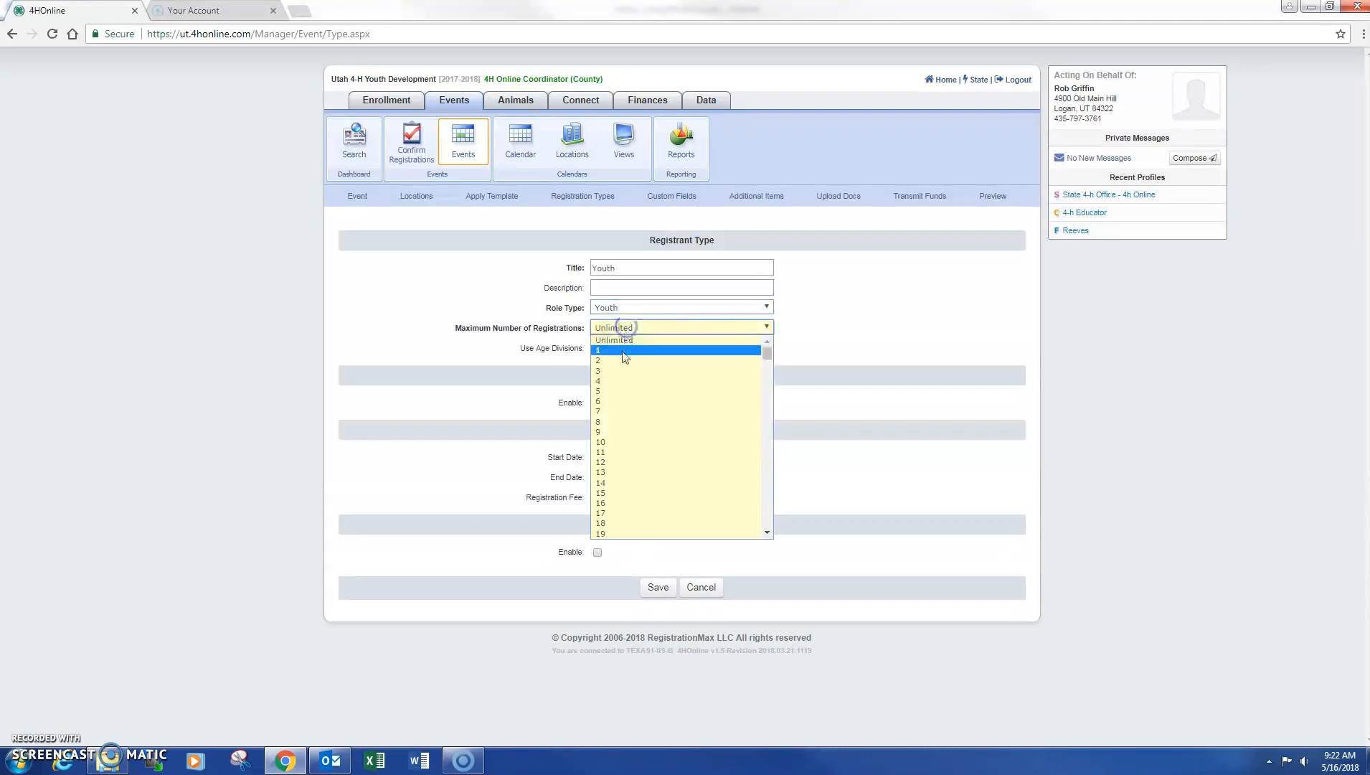
pyautogui.click(613, 494)
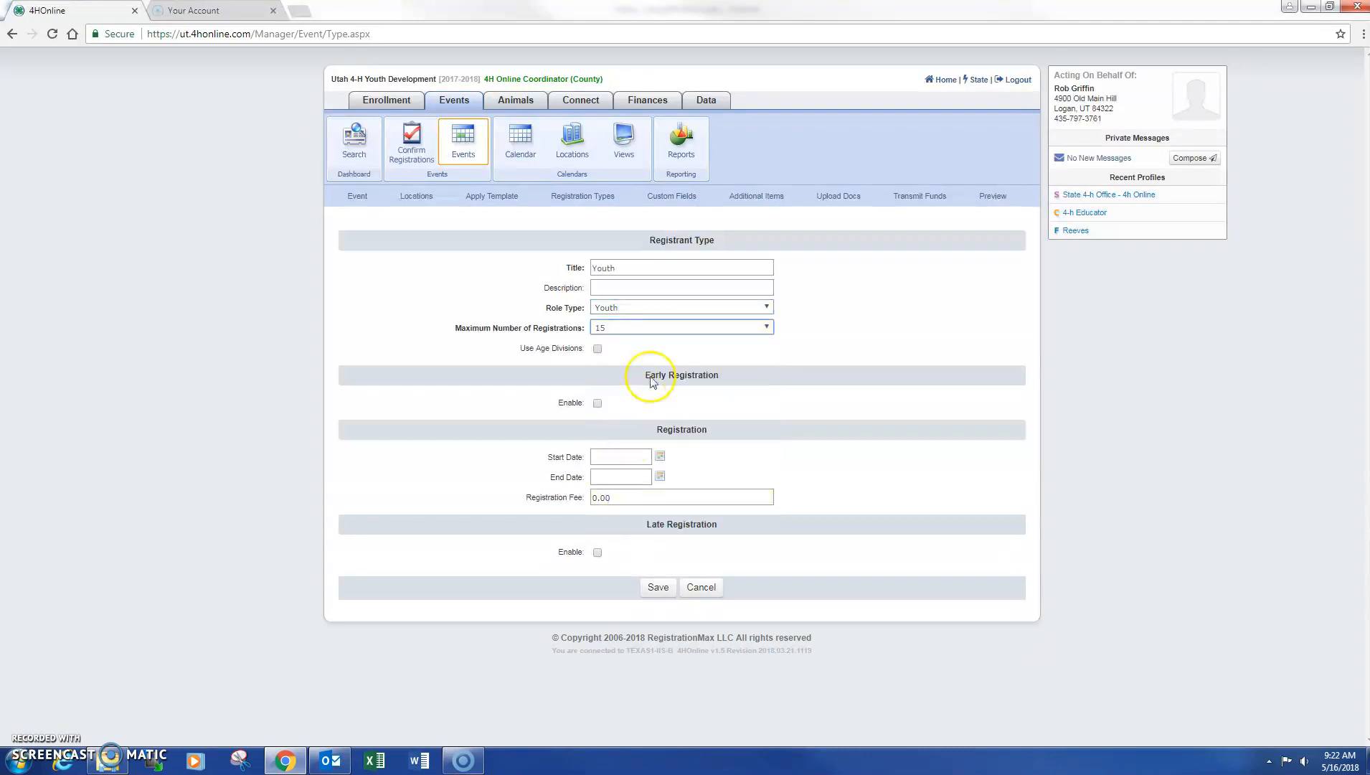
pyautogui.click(710, 326)
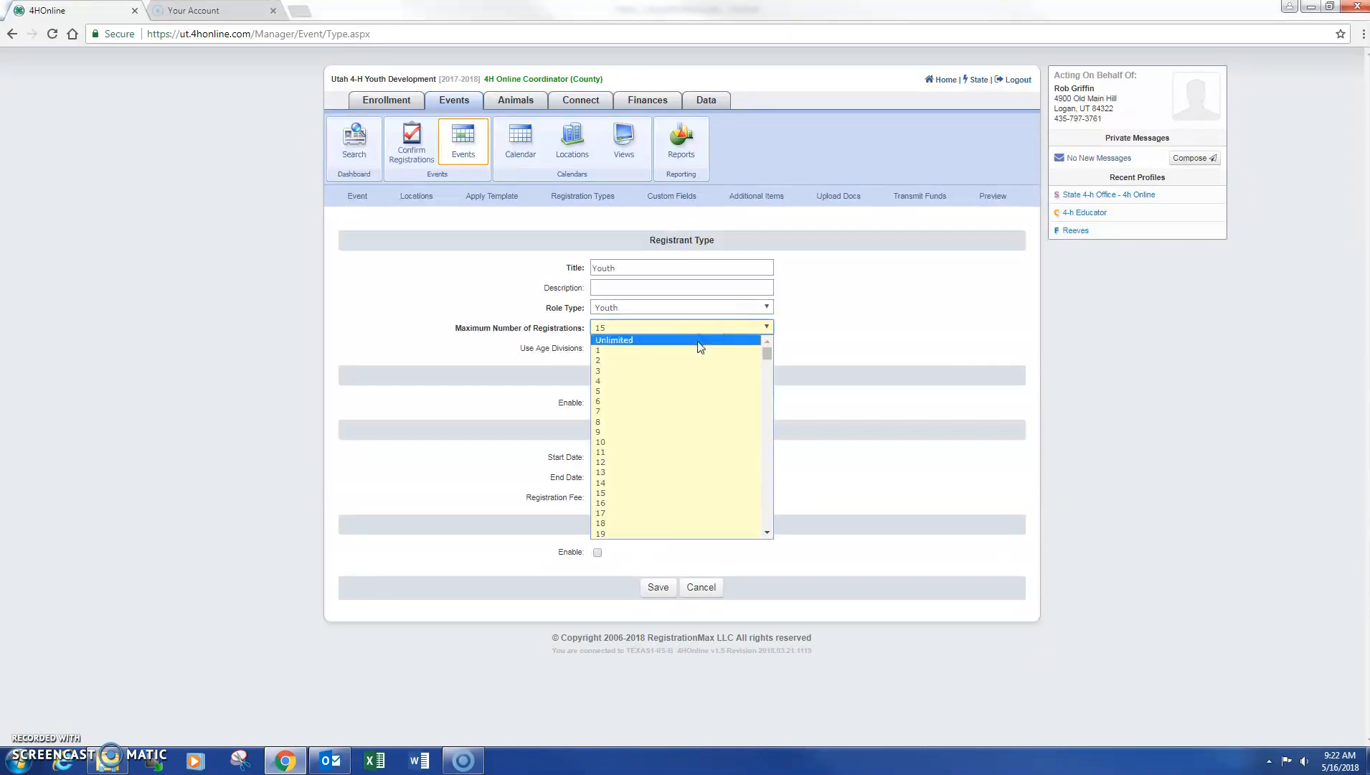
pyautogui.click(700, 342)
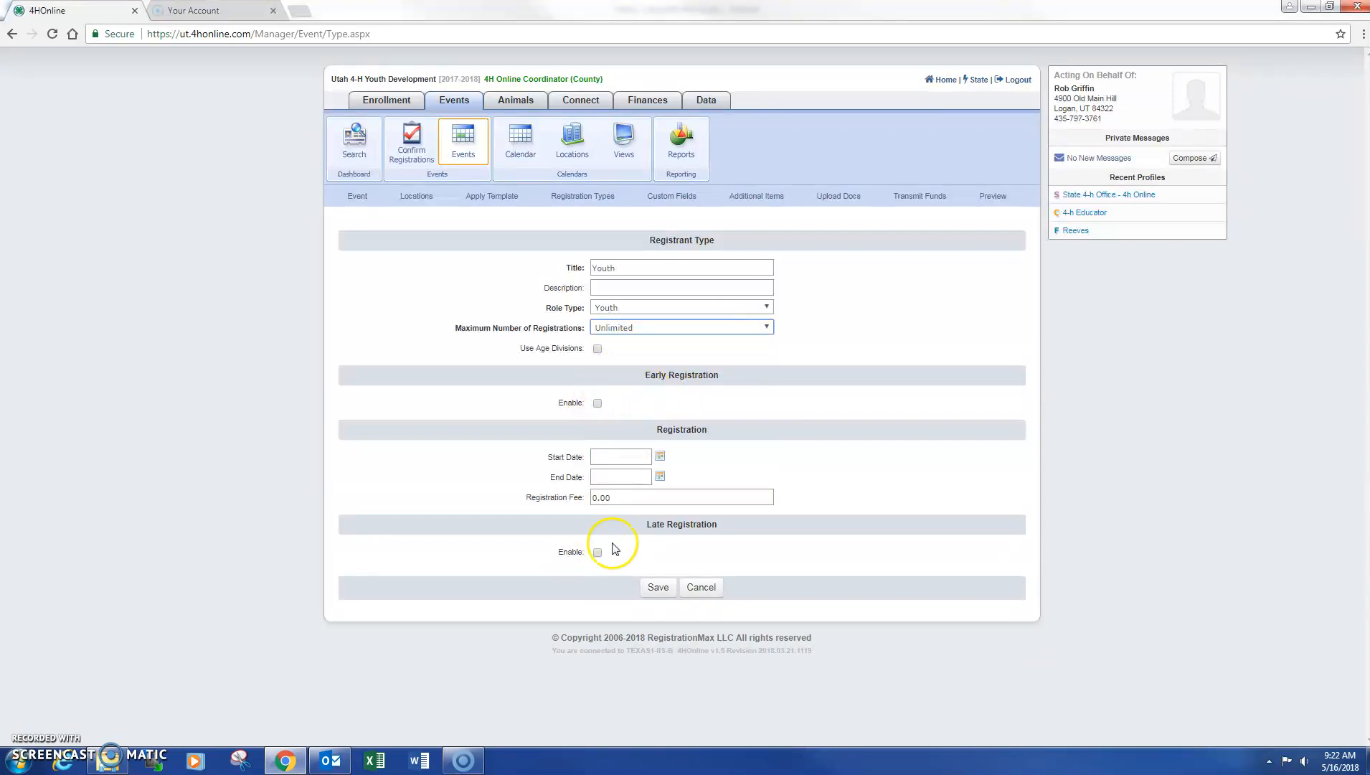
# Set registration dates 05/16/2018 to 05/31/2018 and fee 15.00, then save
pyautogui.click(646, 456)
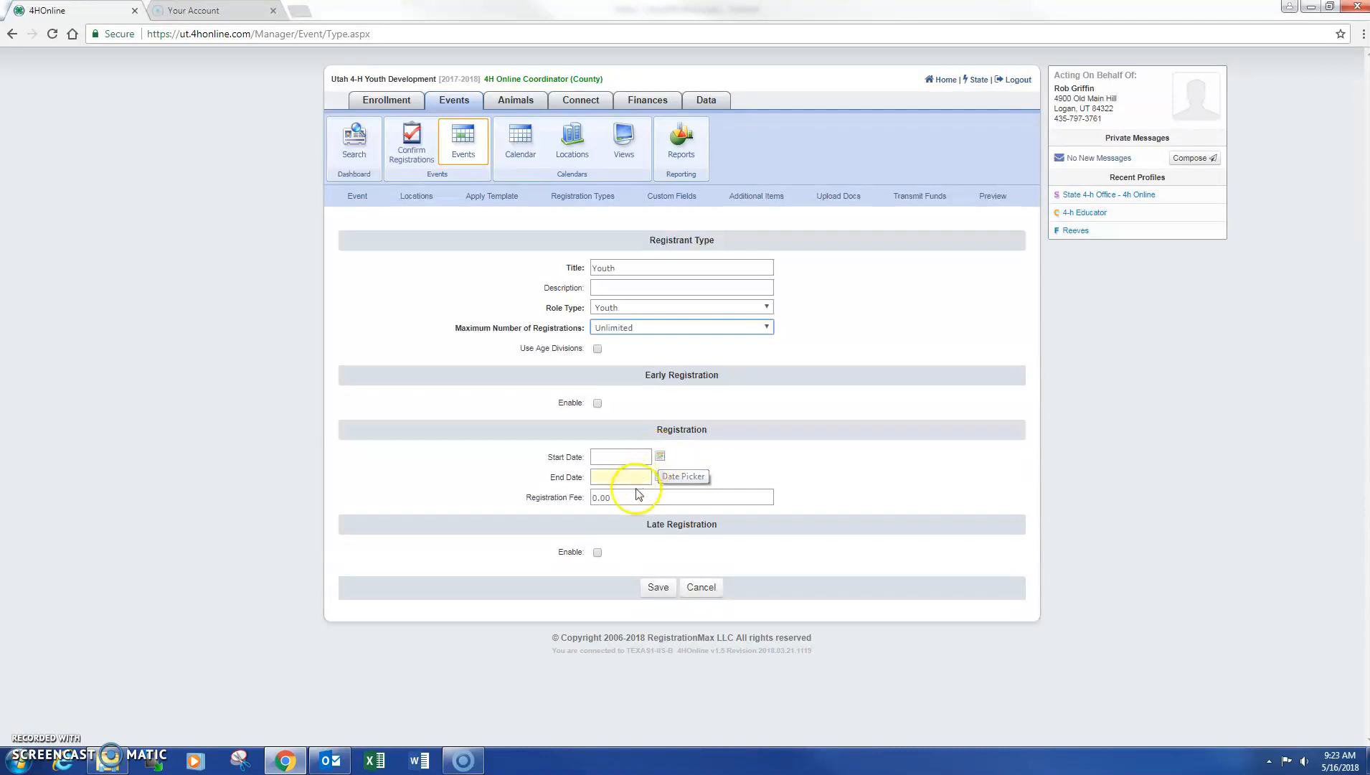
pyautogui.click(660, 458)
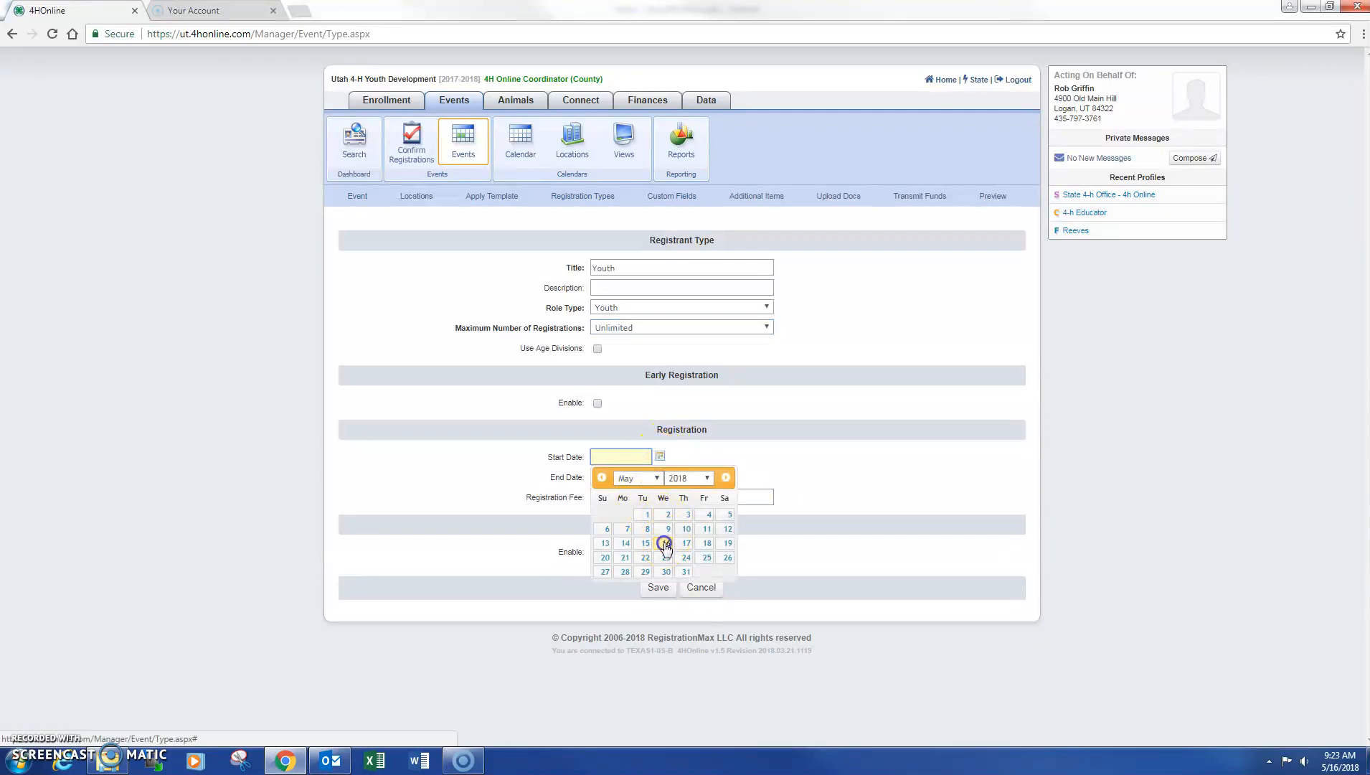
pyautogui.click(666, 544)
pyautogui.click(661, 477)
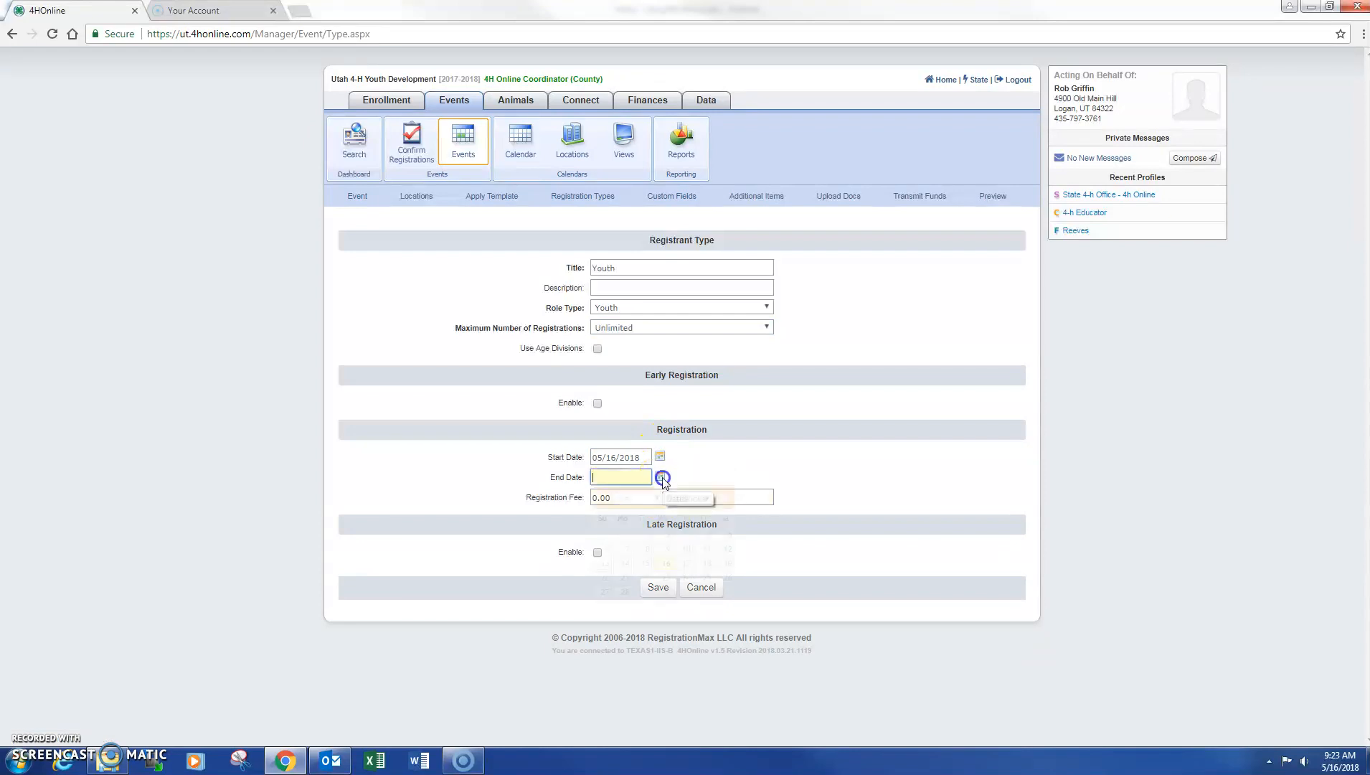
pyautogui.click(685, 593)
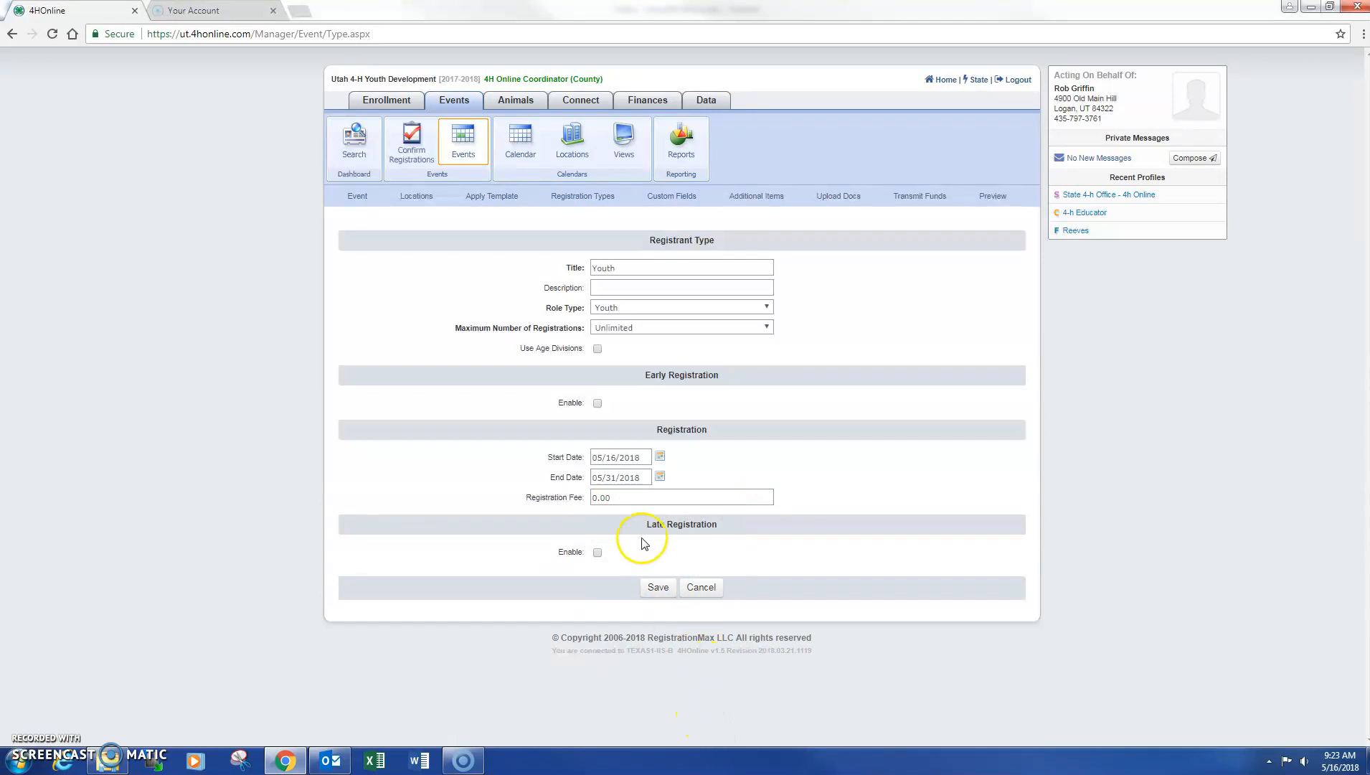
pyautogui.click(559, 496)
pyautogui.write('1')
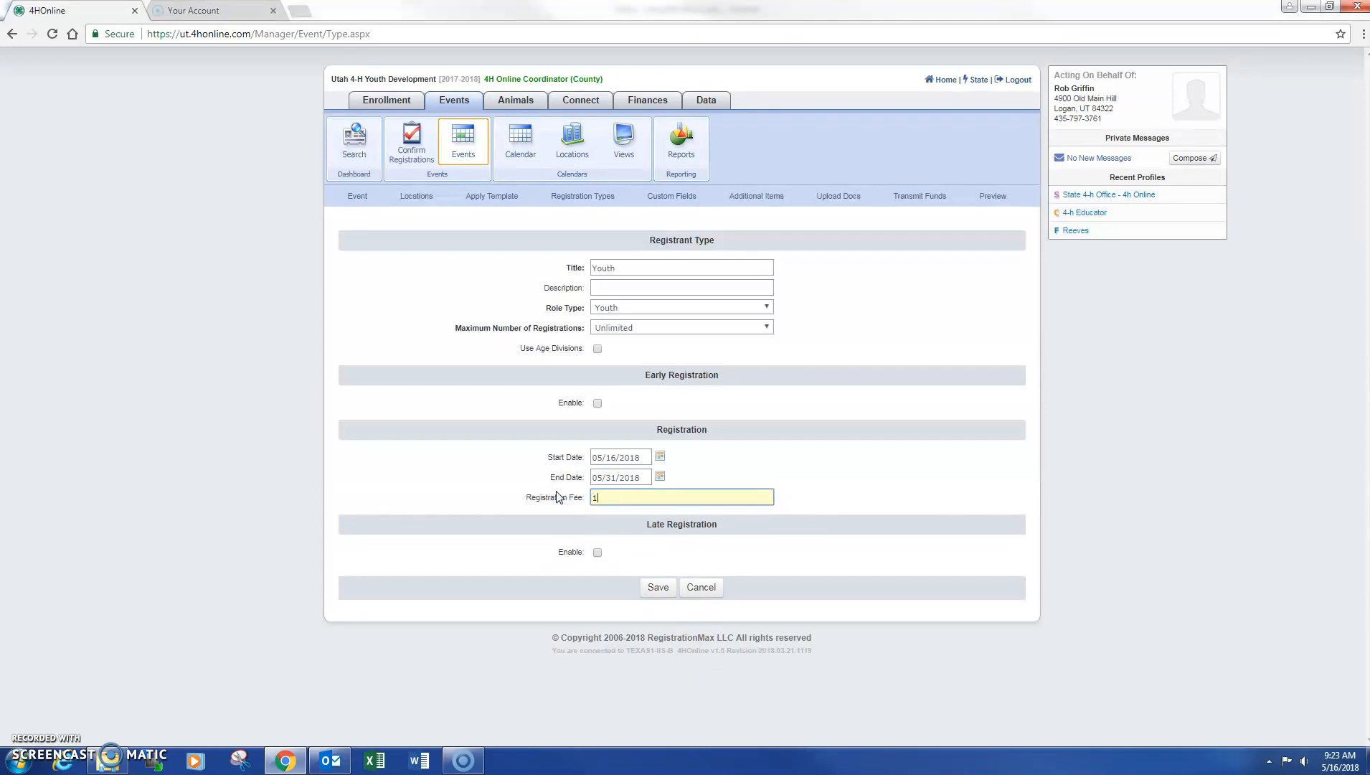
pyautogui.write('5.00')
pyautogui.press('Tab')
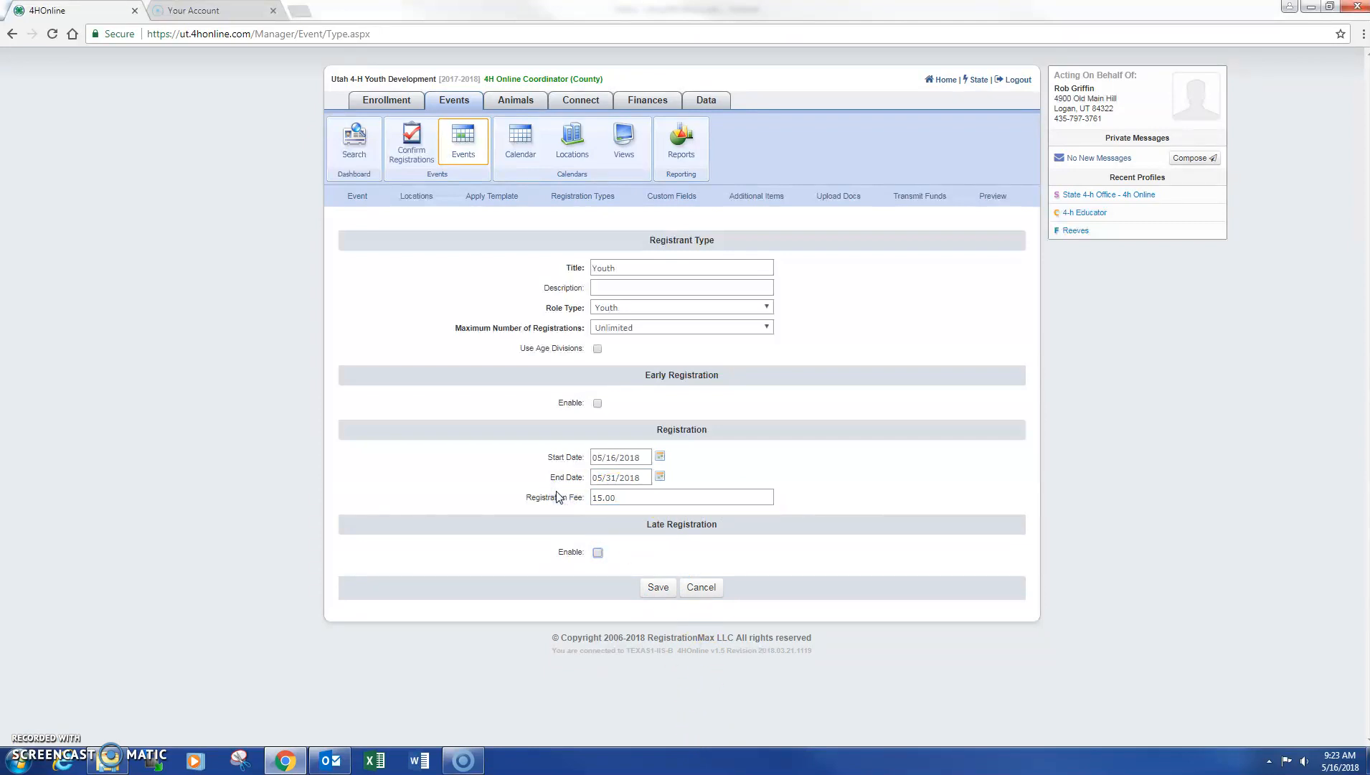
pyautogui.click(654, 586)
pyautogui.click(605, 198)
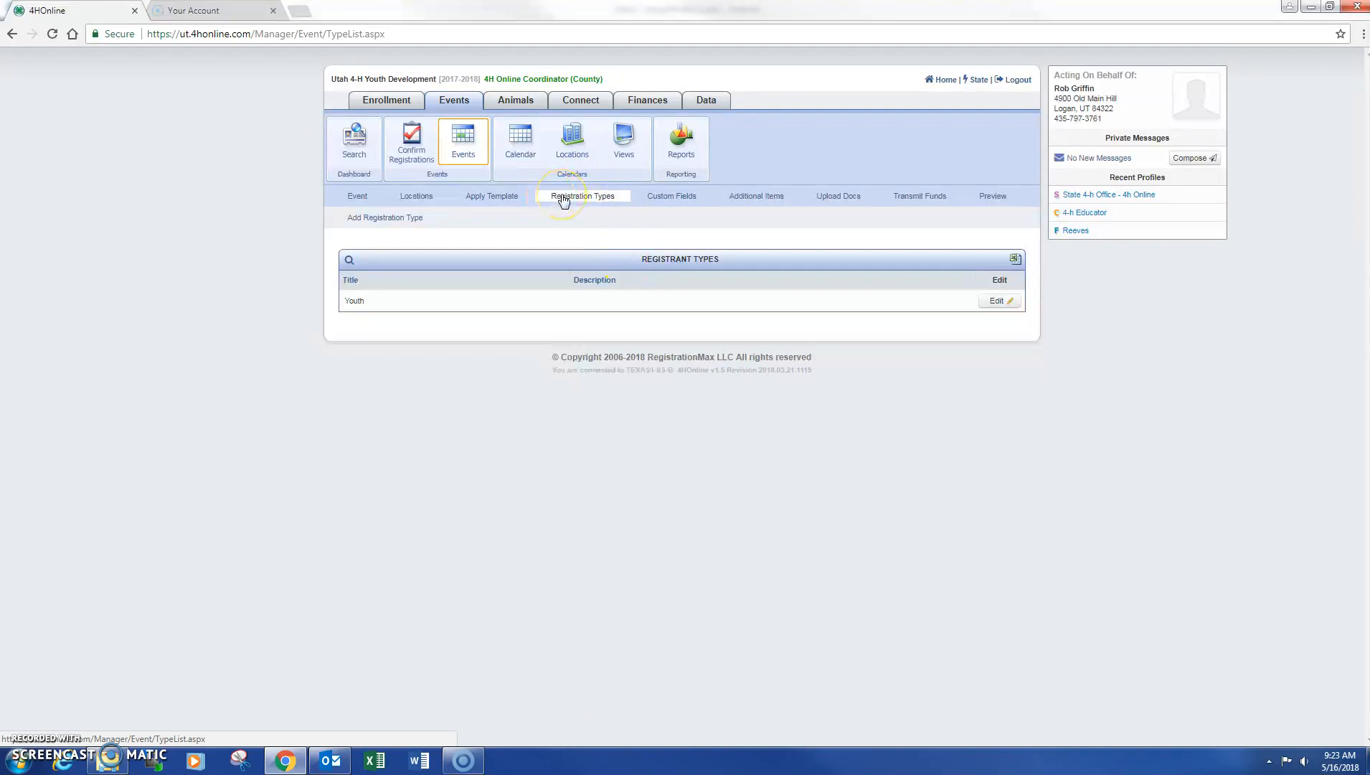
# Save an 'Adult' registration type running 16–31 May 2018 with a fee of 5
pyautogui.click(414, 216)
pyautogui.click(649, 268)
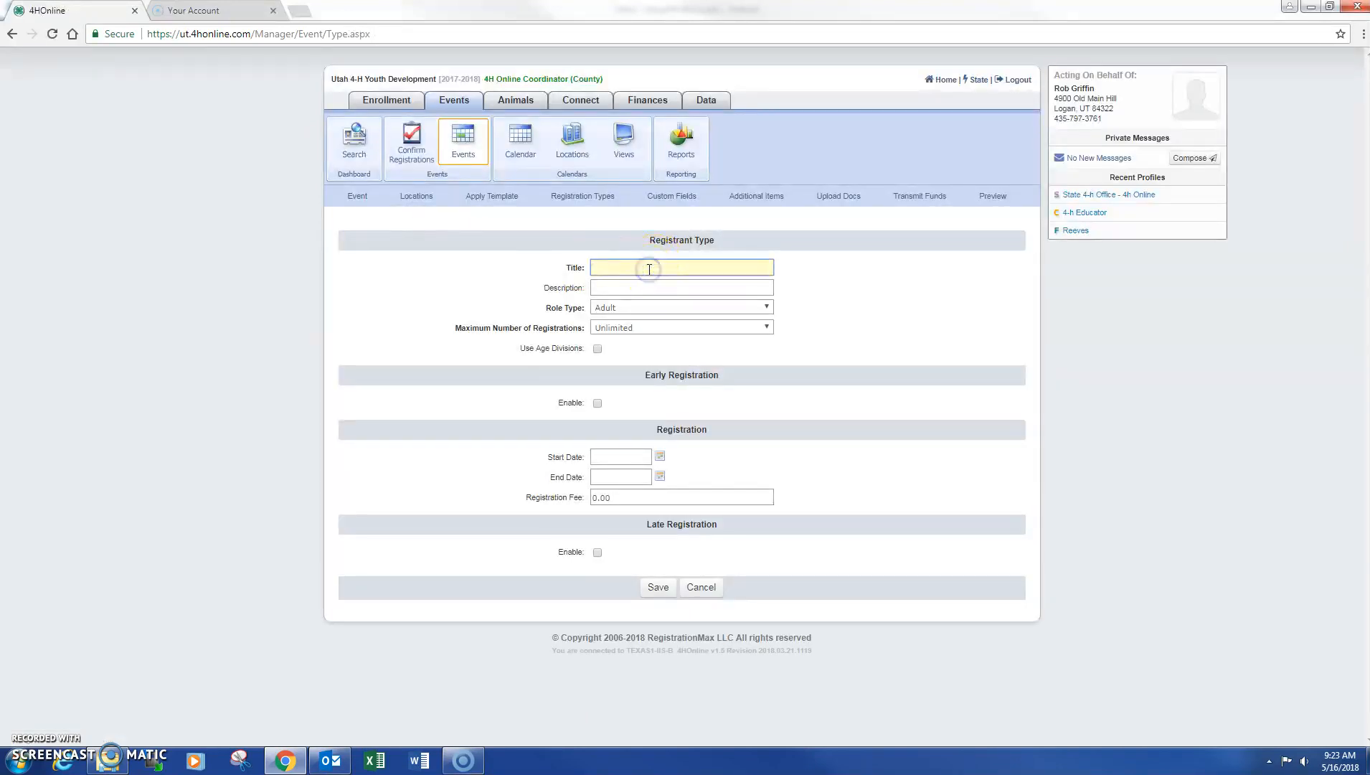
pyautogui.write('Adult')
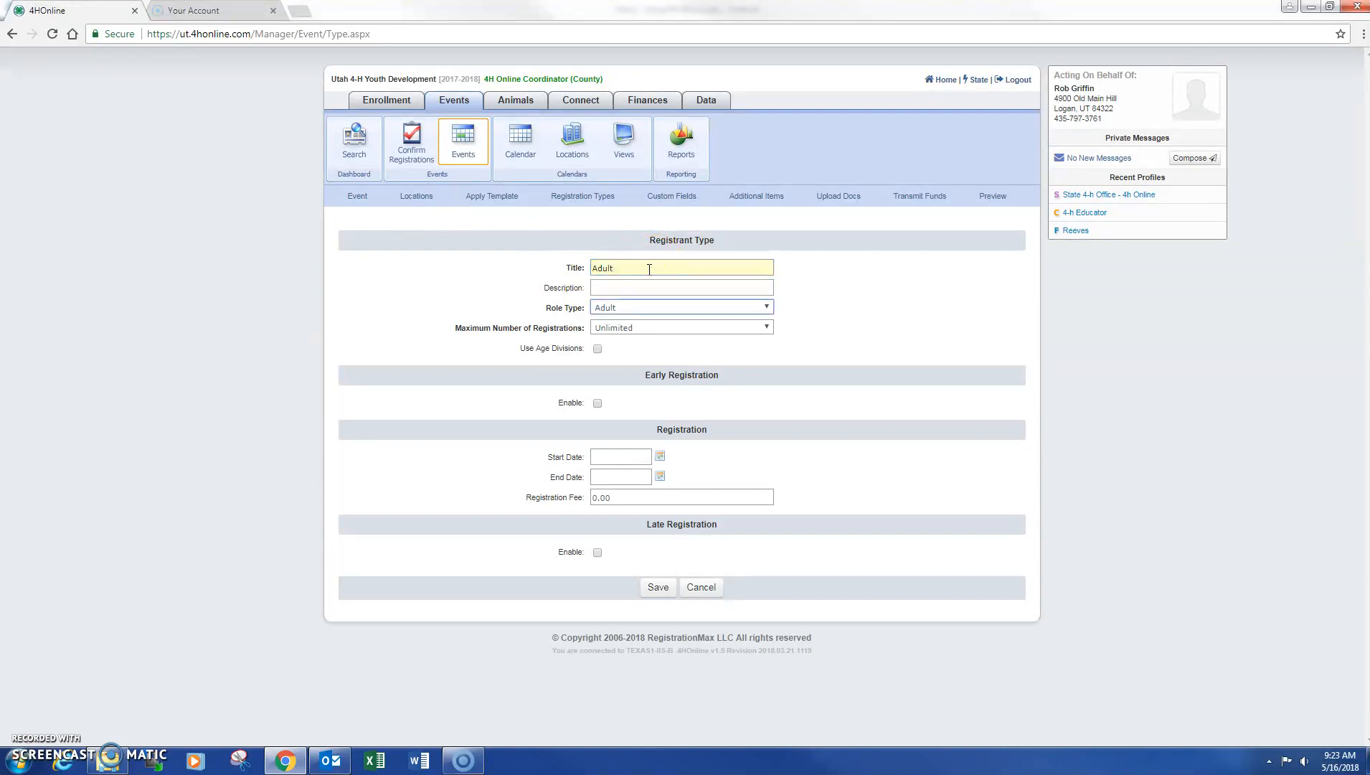
pyautogui.click(650, 457)
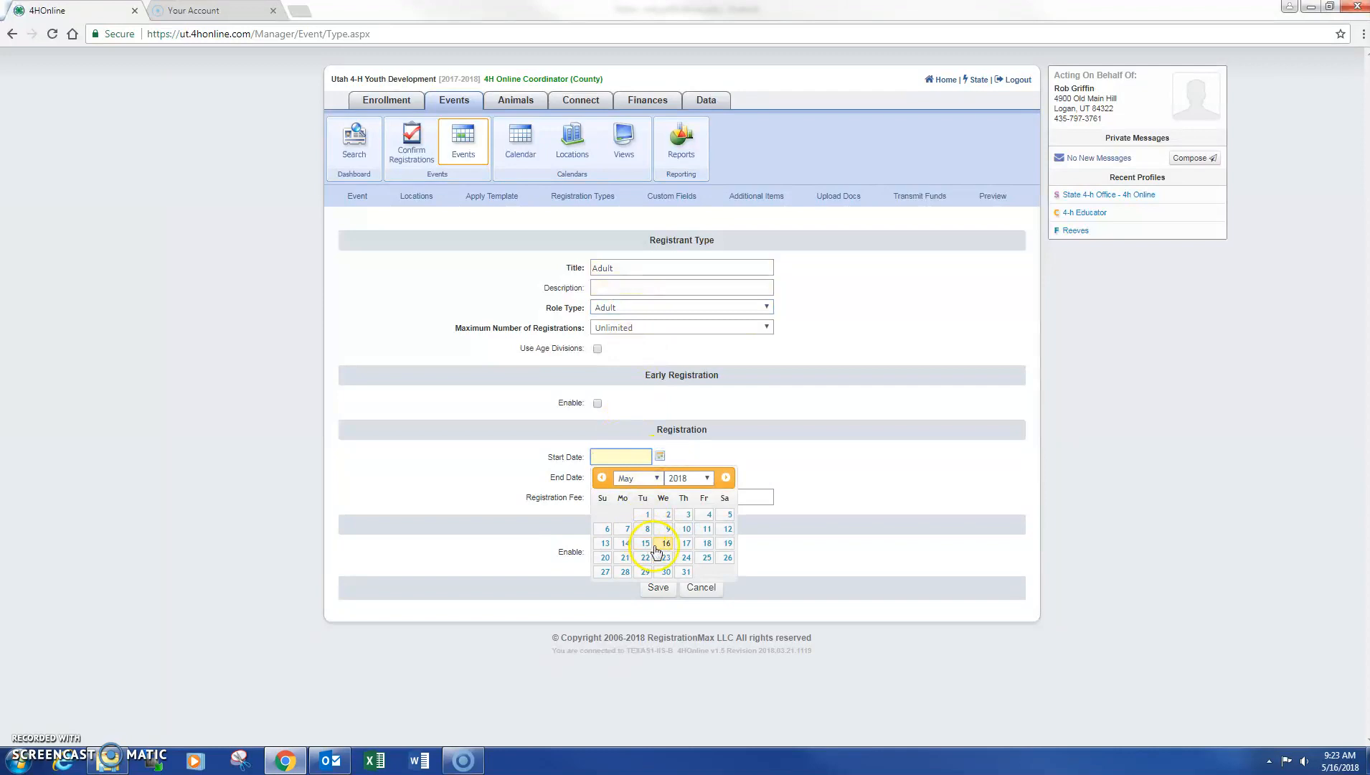
pyautogui.click(660, 543)
pyautogui.click(652, 479)
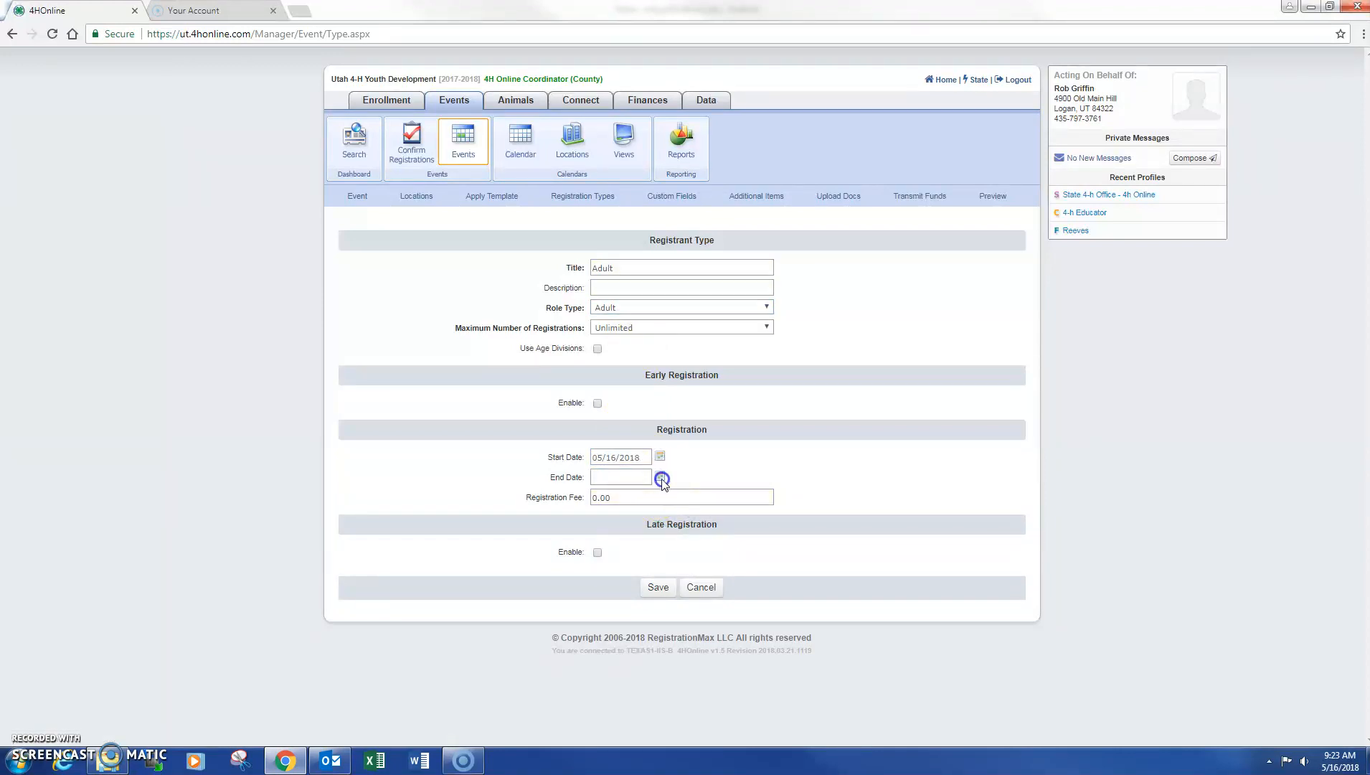
pyautogui.click(685, 591)
pyautogui.click(640, 500)
pyautogui.write('5')
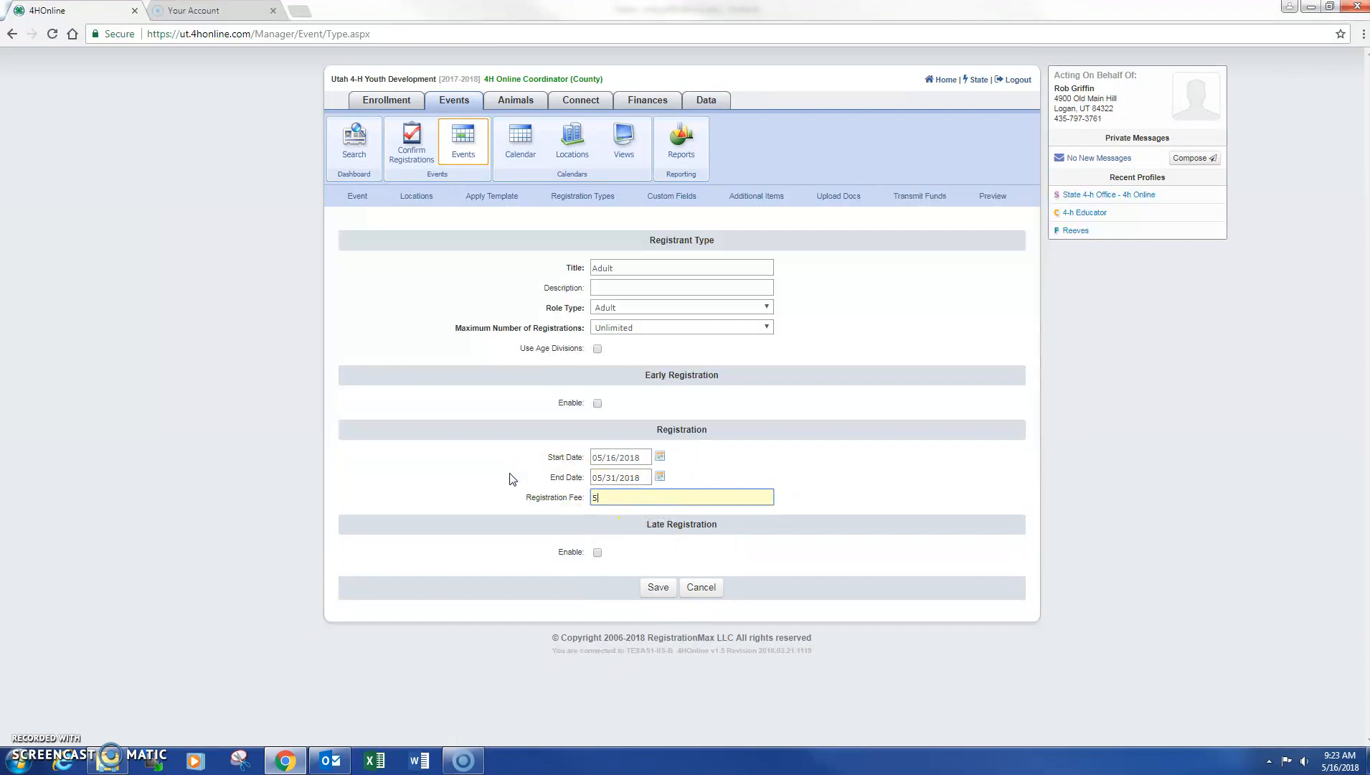
pyautogui.click(649, 586)
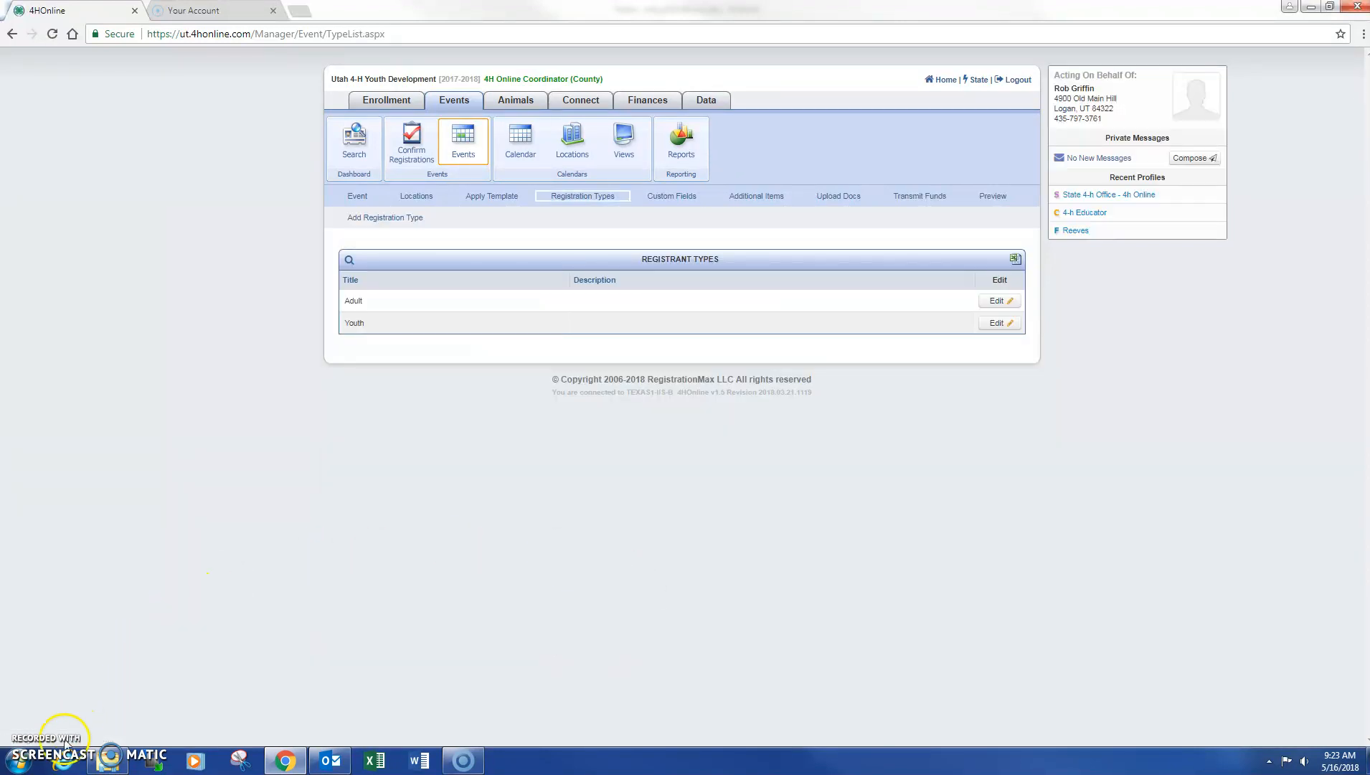
# Go to the event's Custom Fields list and start adding a custom field
pyautogui.click(464, 143)
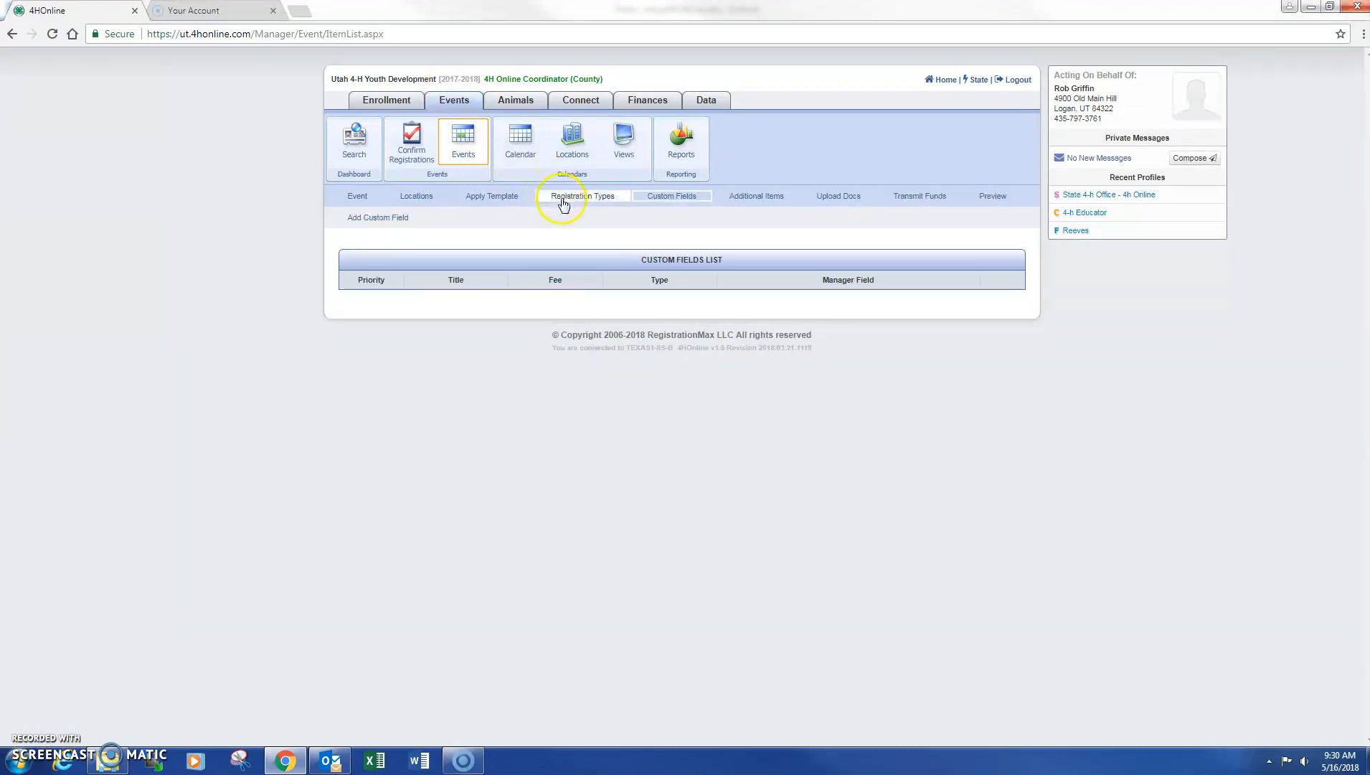
pyautogui.click(664, 196)
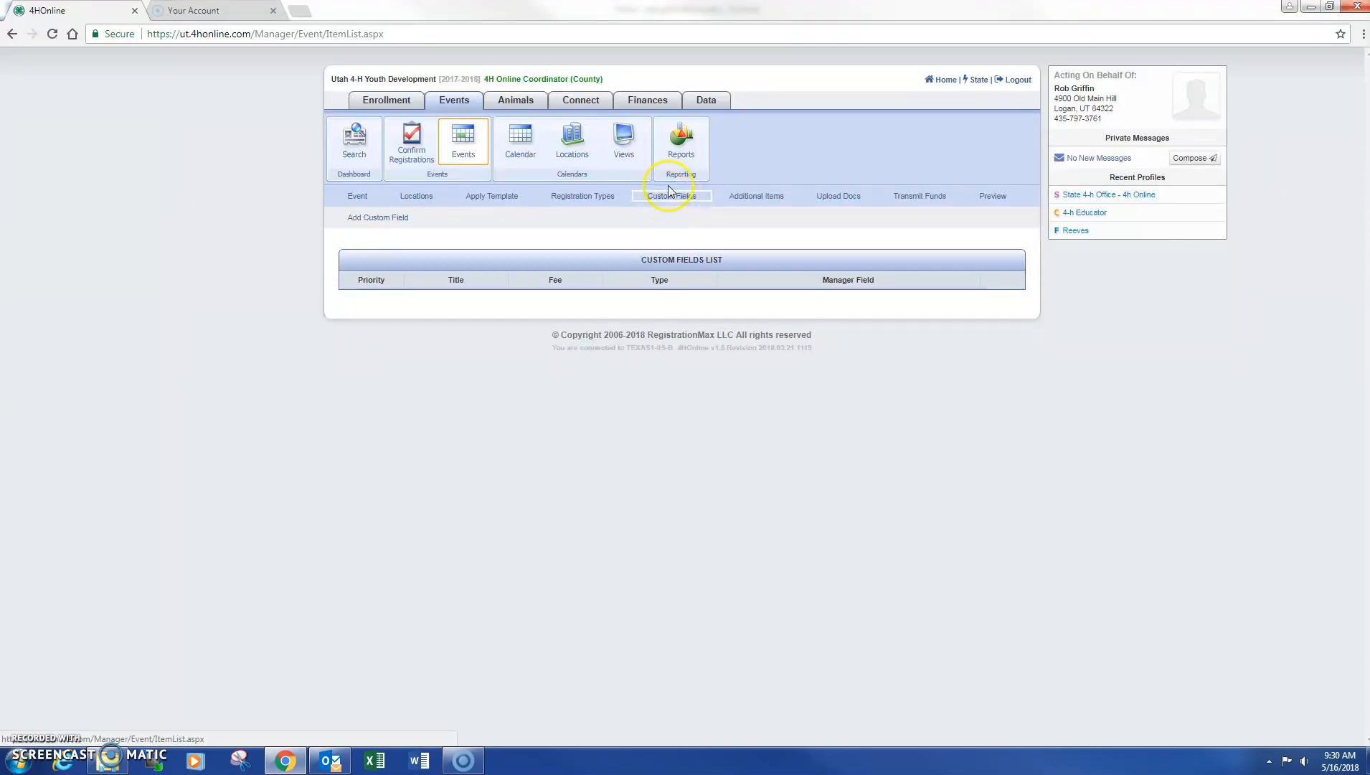
pyautogui.click(373, 217)
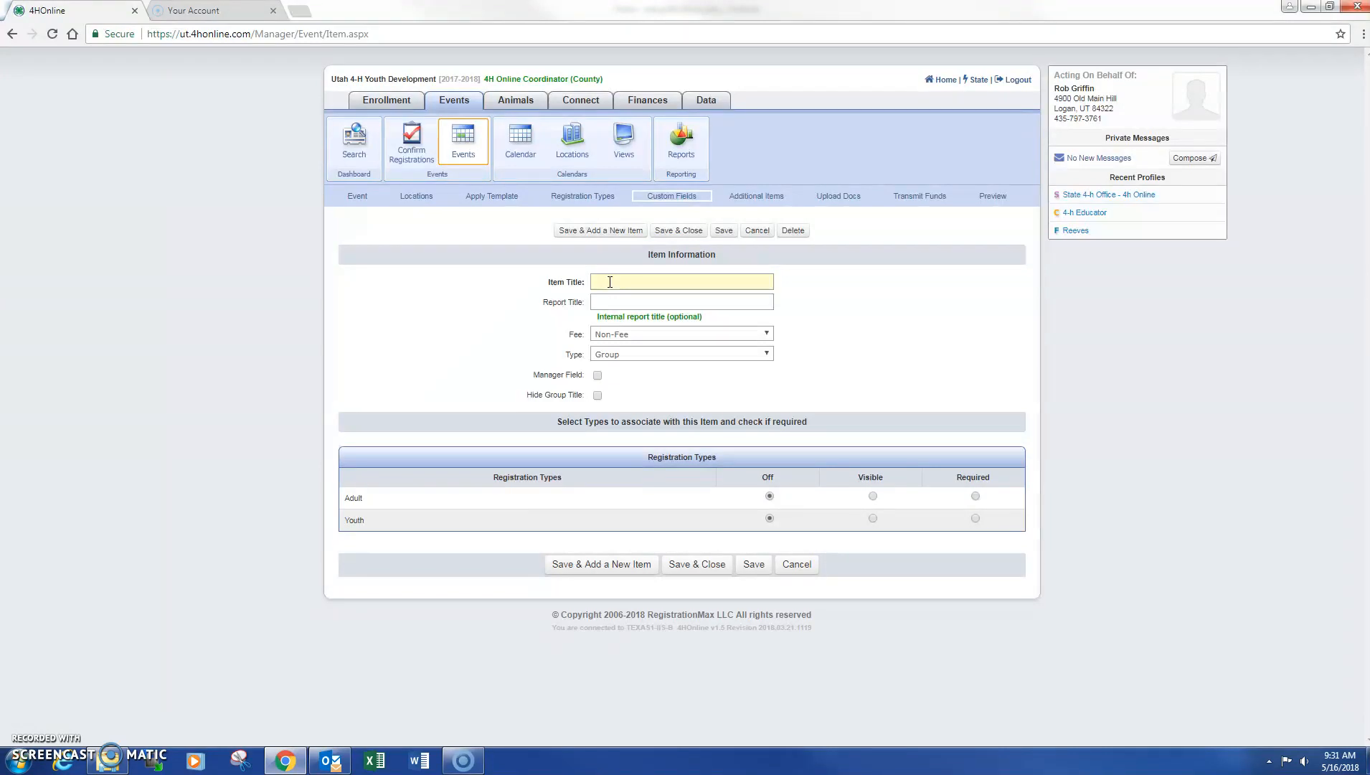
# Save Group field '2018 Demo County Test Event' set Visible for Adult and Youth
pyautogui.click(655, 289)
pyautogui.click(659, 281)
pyautogui.write('2018 Demo Cou')
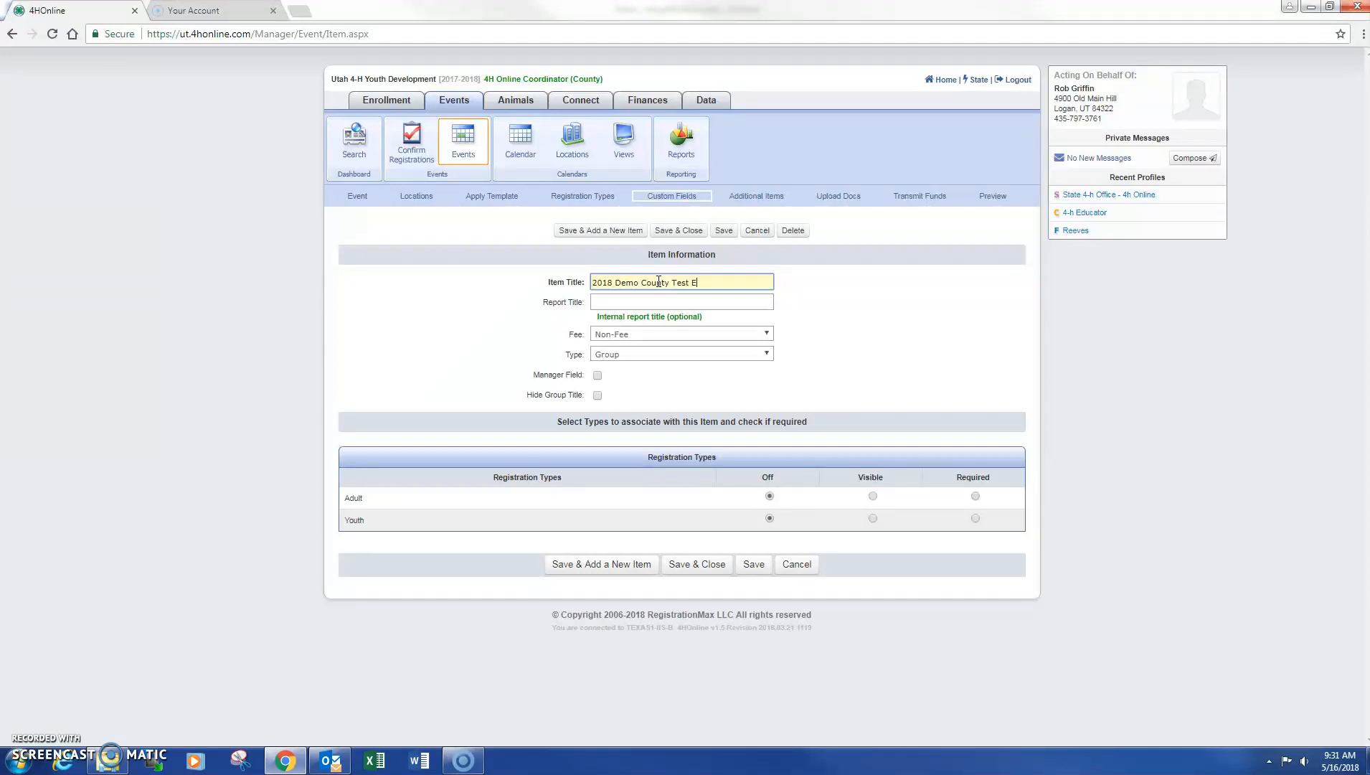
pyautogui.write('nt')
pyautogui.press('Tab')
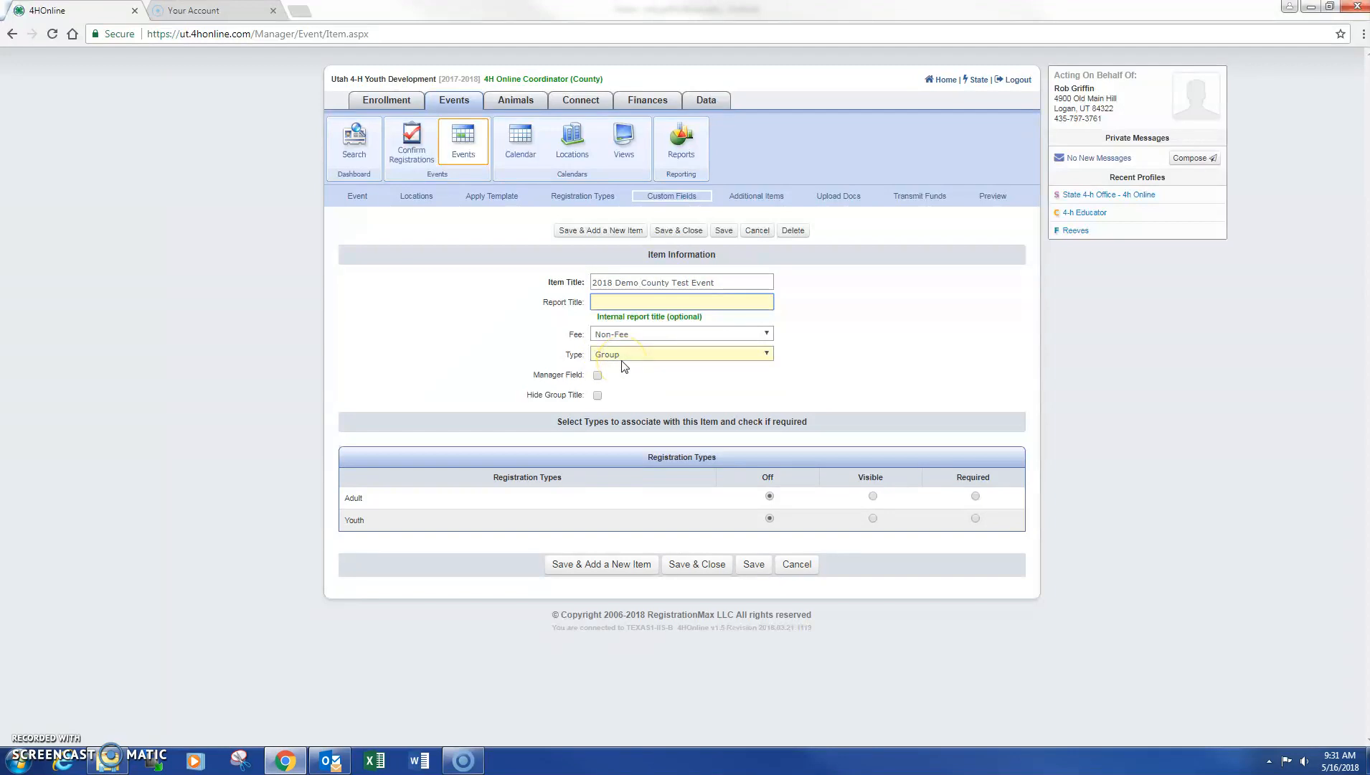
pyautogui.click(872, 496)
pyautogui.click(873, 518)
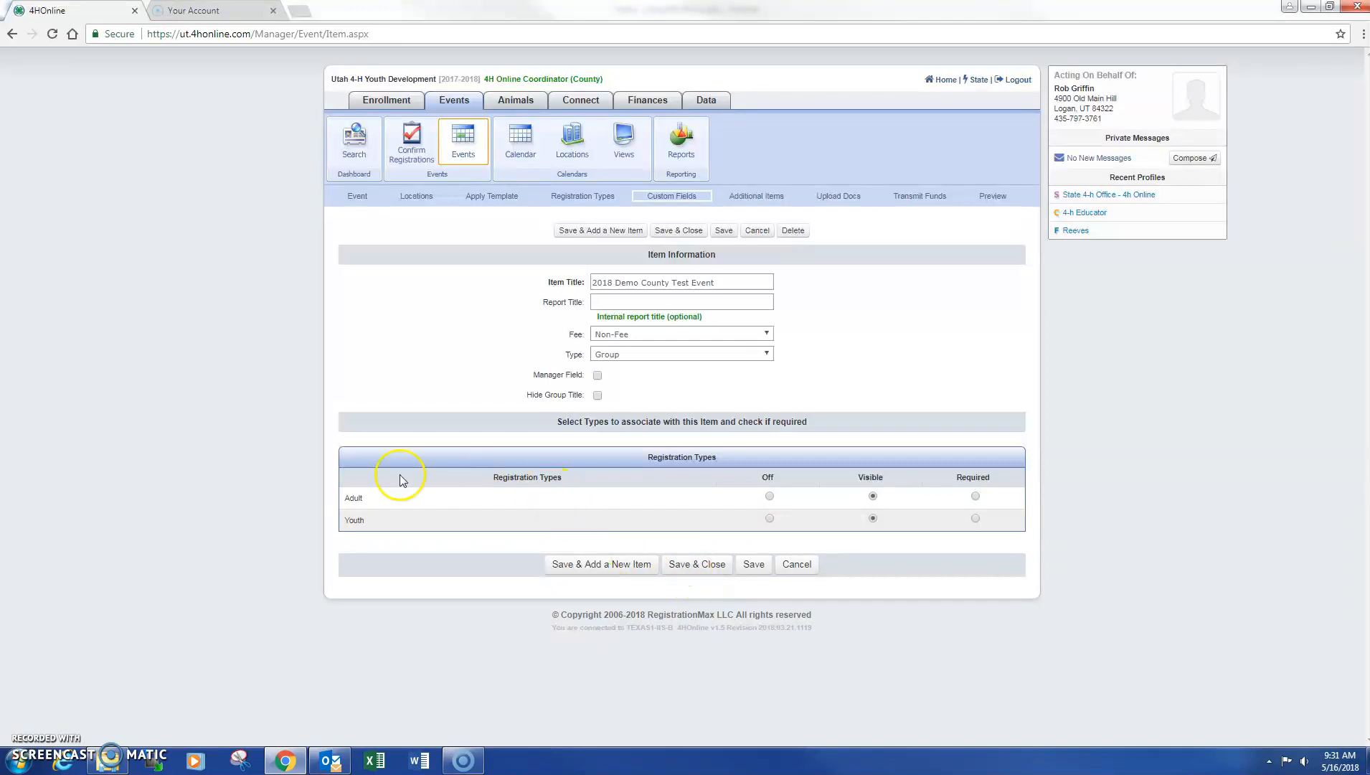
pyautogui.click(697, 564)
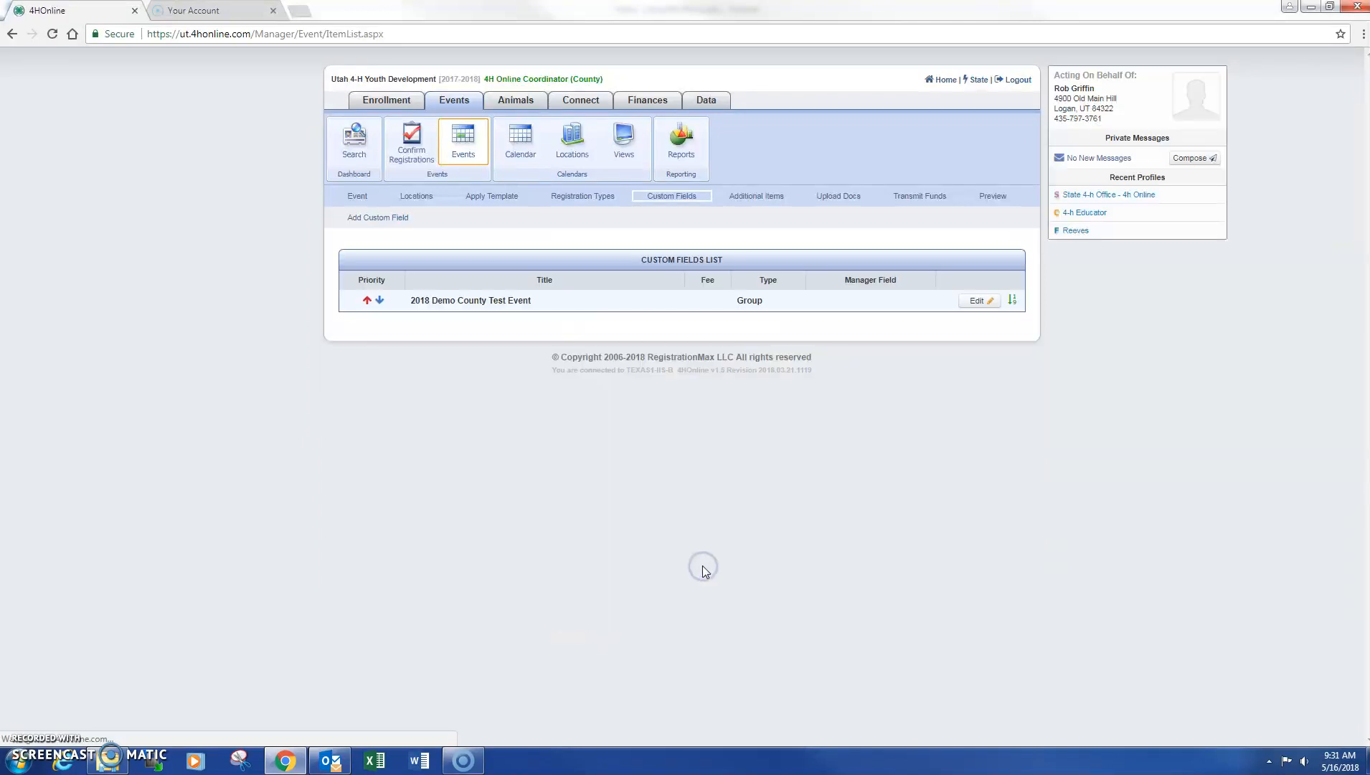
pyautogui.click(378, 217)
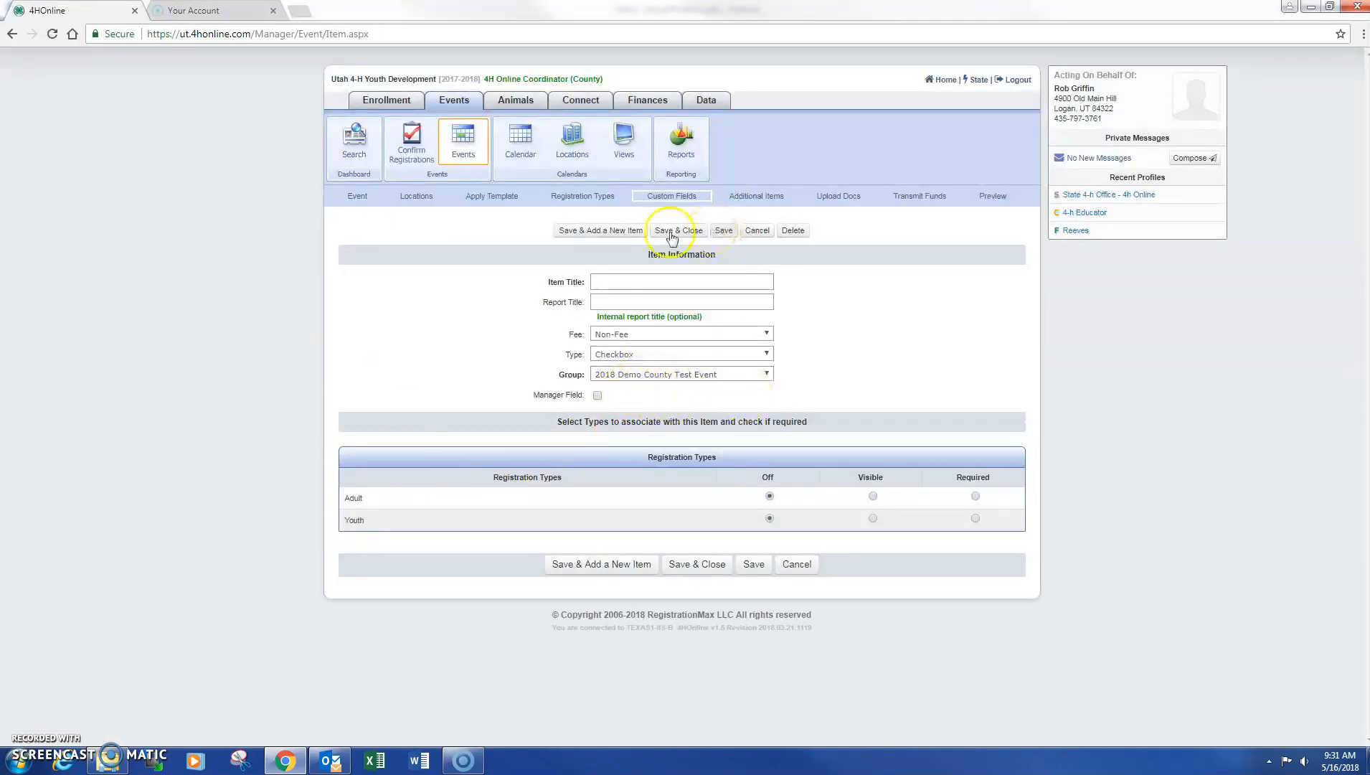
# Create a Radio Button field 'Select the camp you wish to attend', visible to Adult and Youth, and save it
pyautogui.click(642, 282)
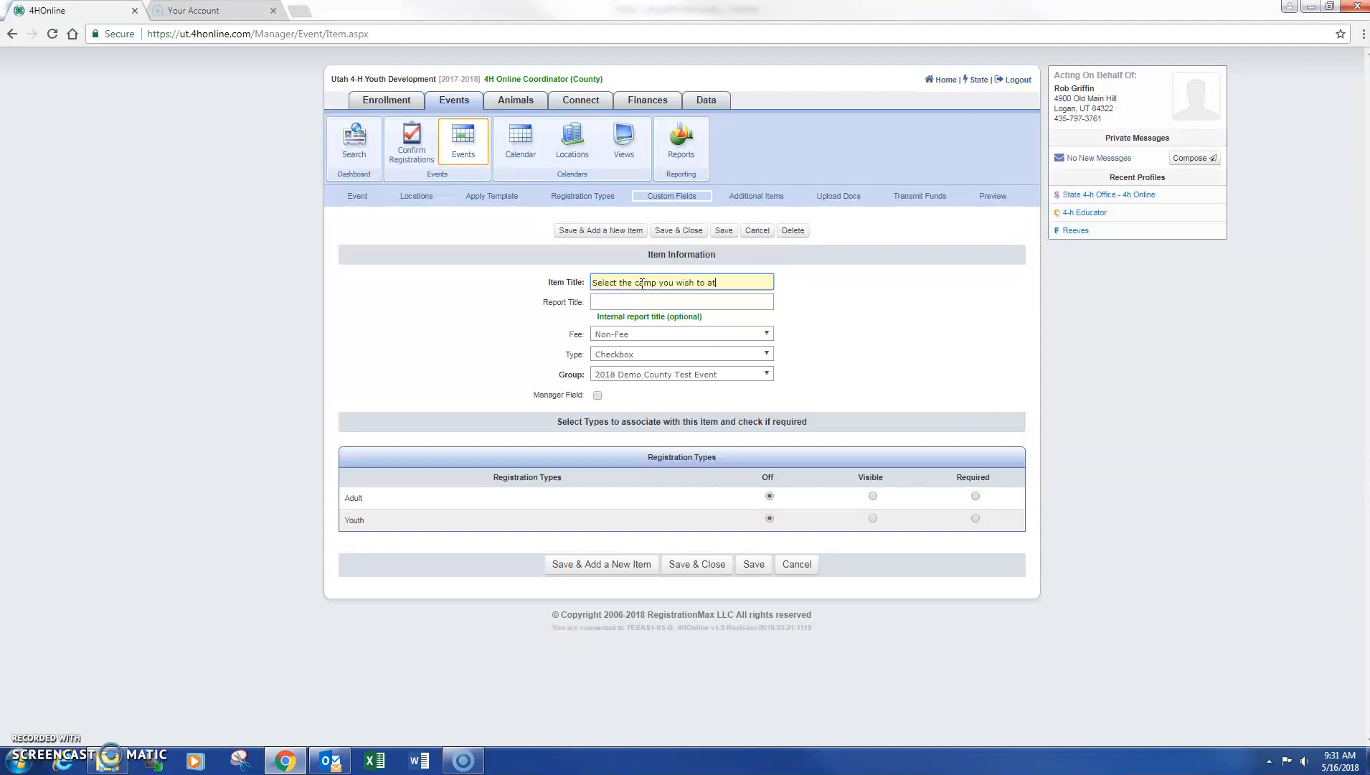
pyautogui.click(876, 496)
pyautogui.click(872, 519)
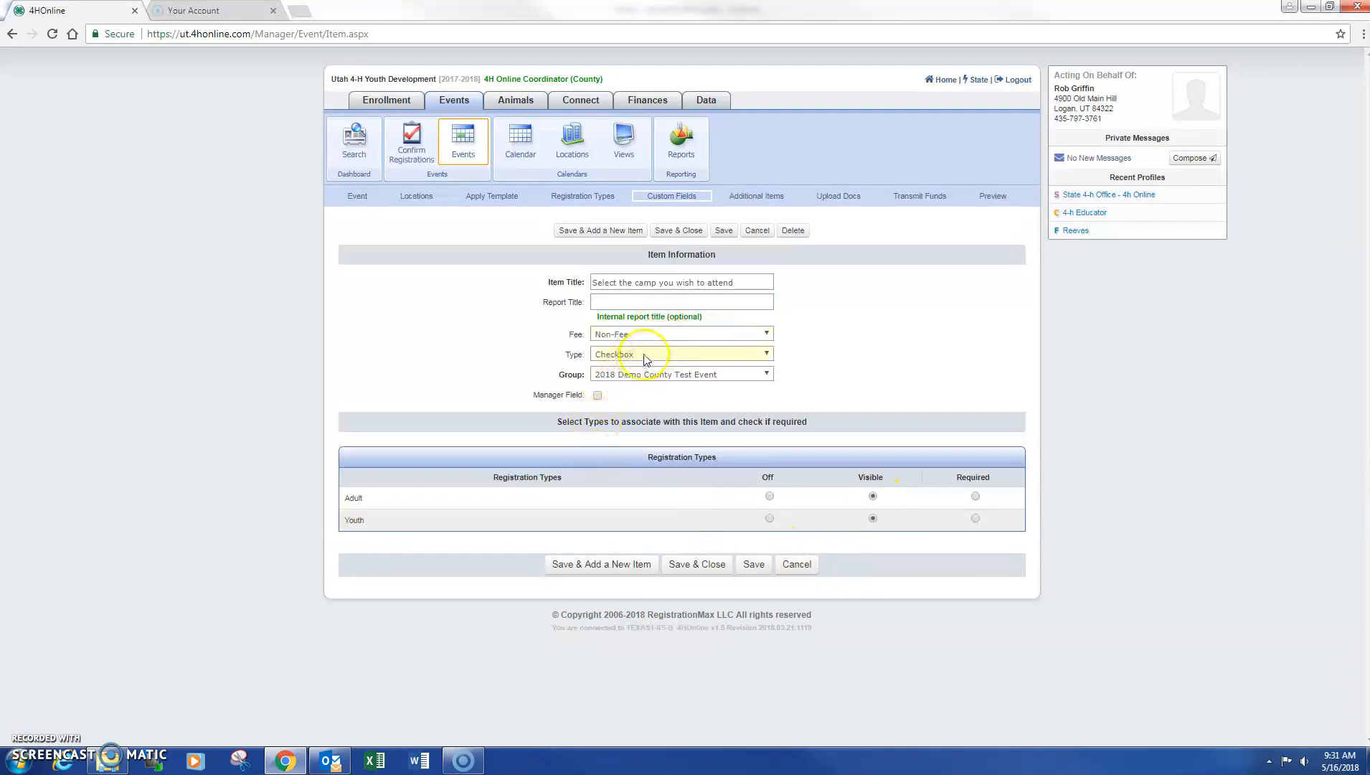
pyautogui.click(678, 354)
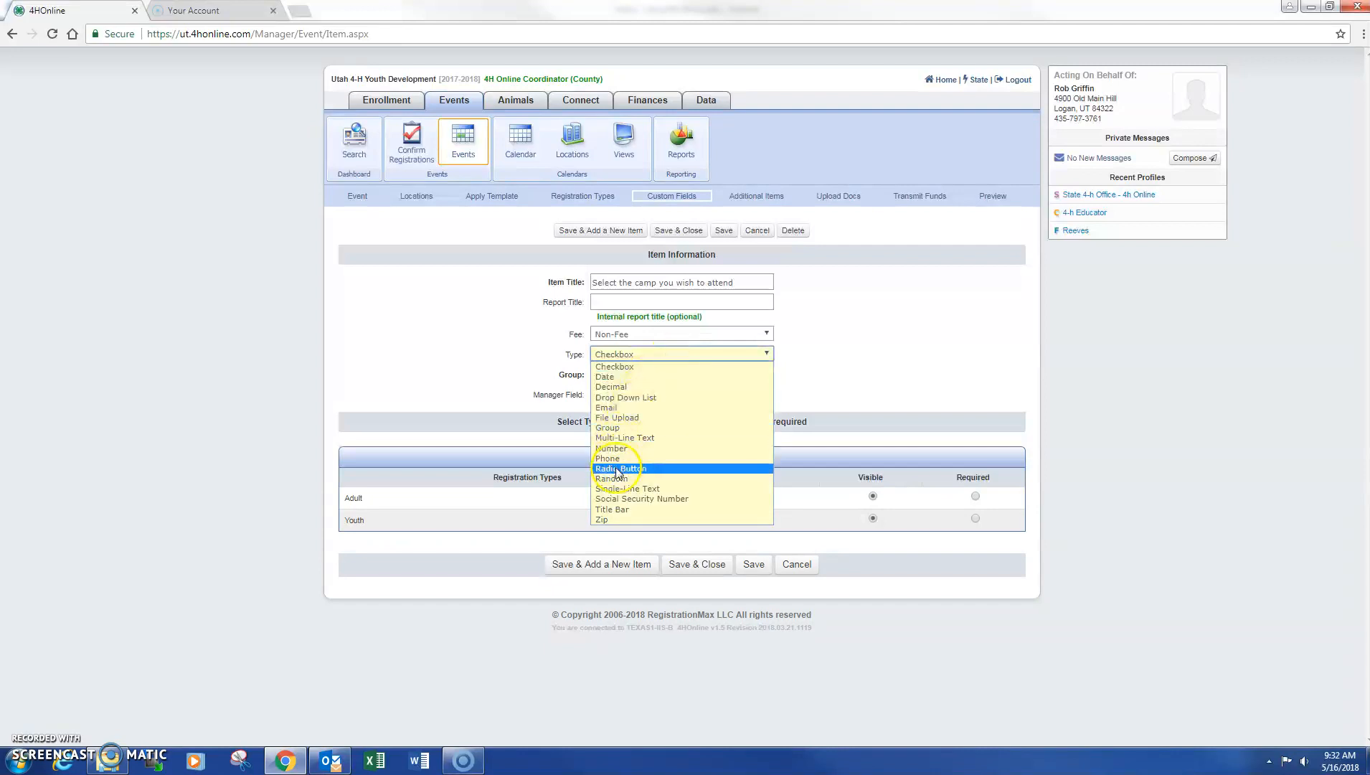
pyautogui.click(620, 468)
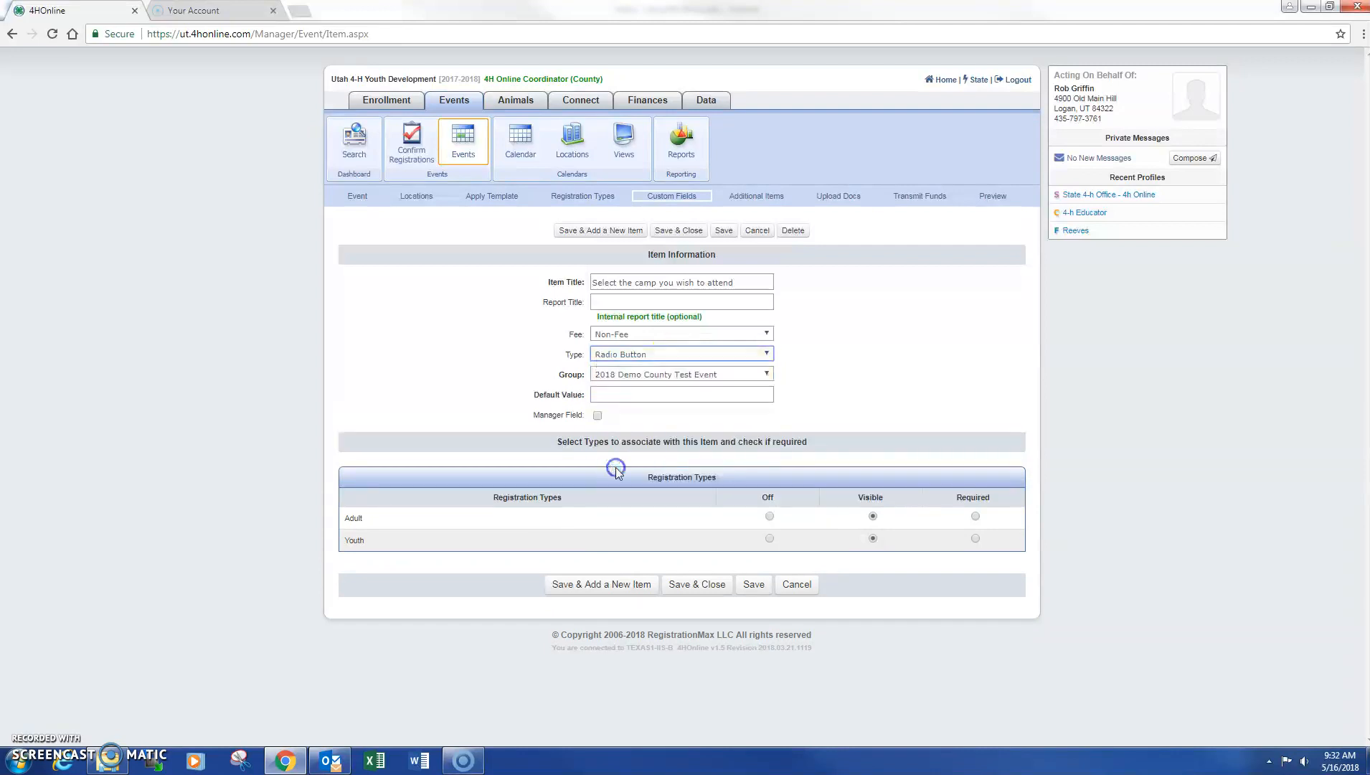
pyautogui.click(679, 355)
pyautogui.click(681, 356)
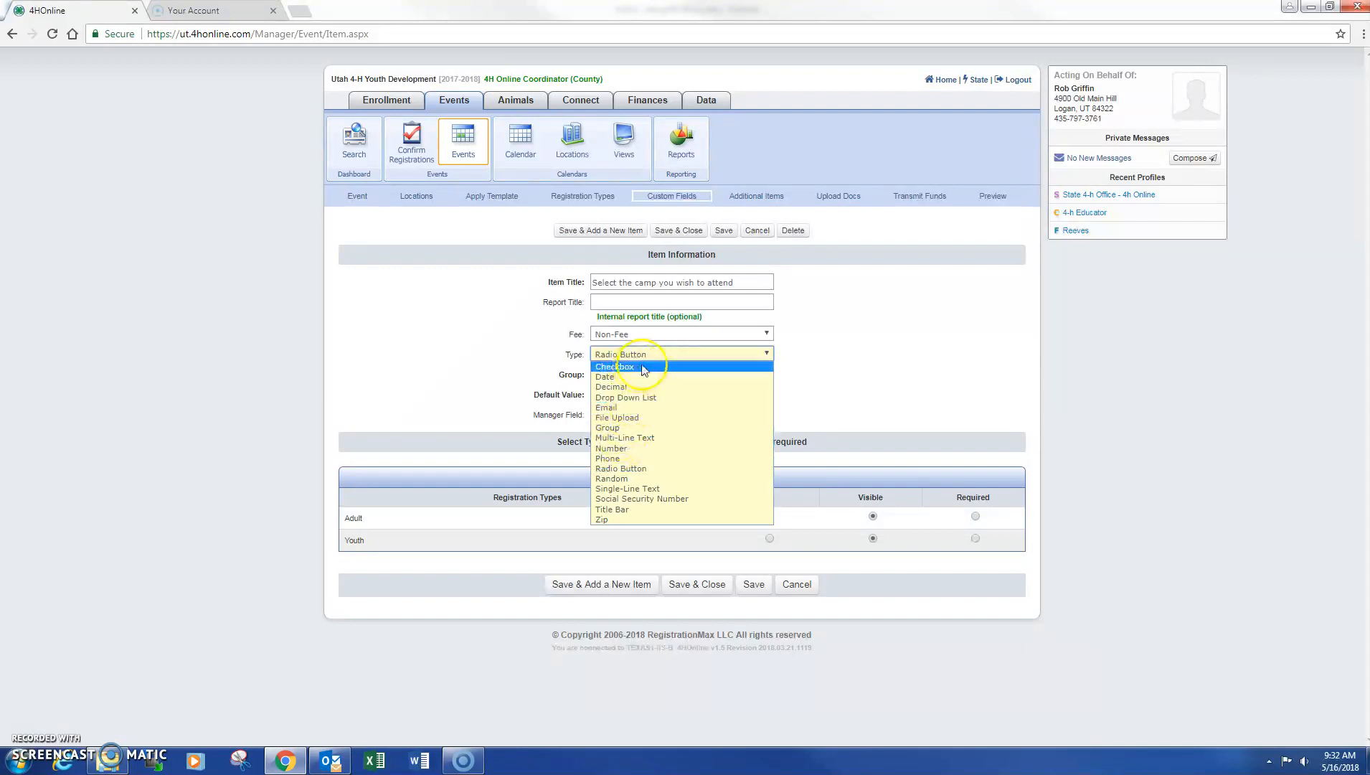
pyautogui.click(830, 337)
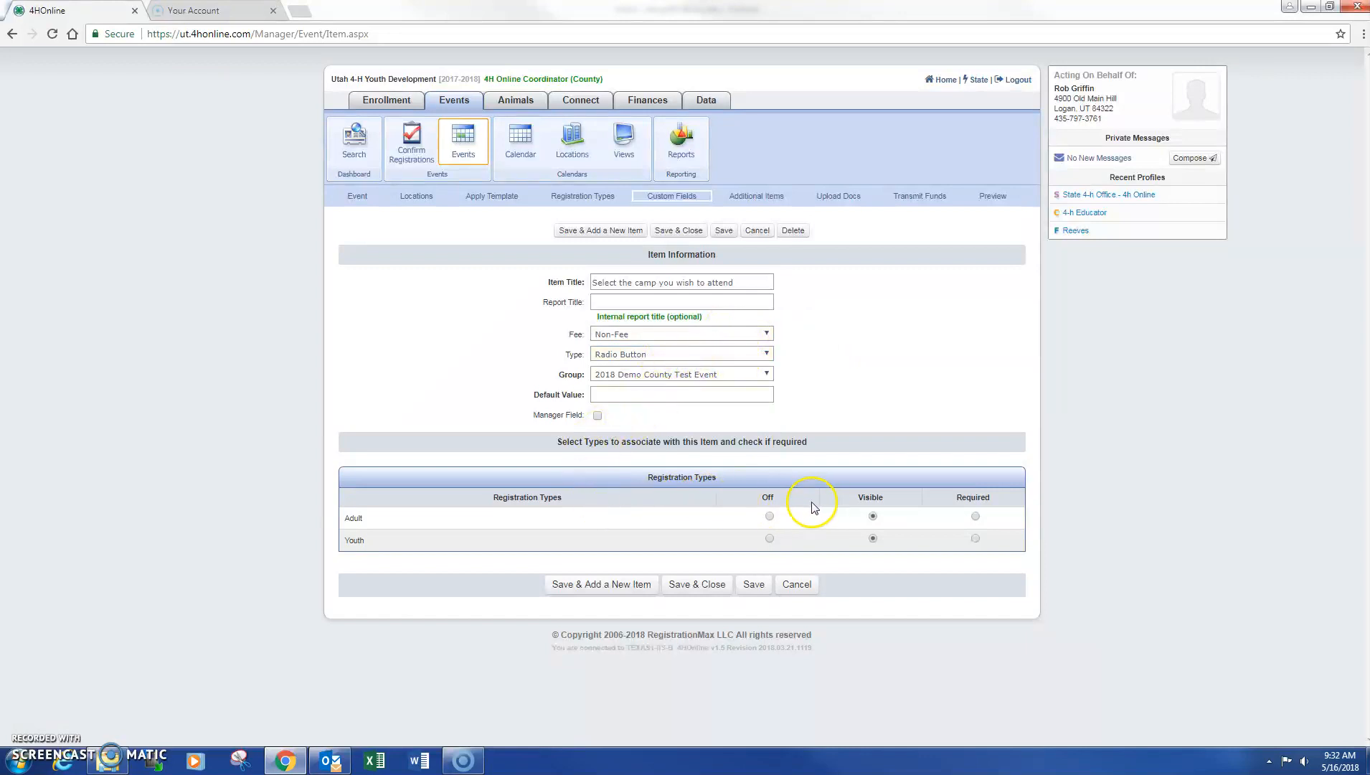
pyautogui.click(704, 585)
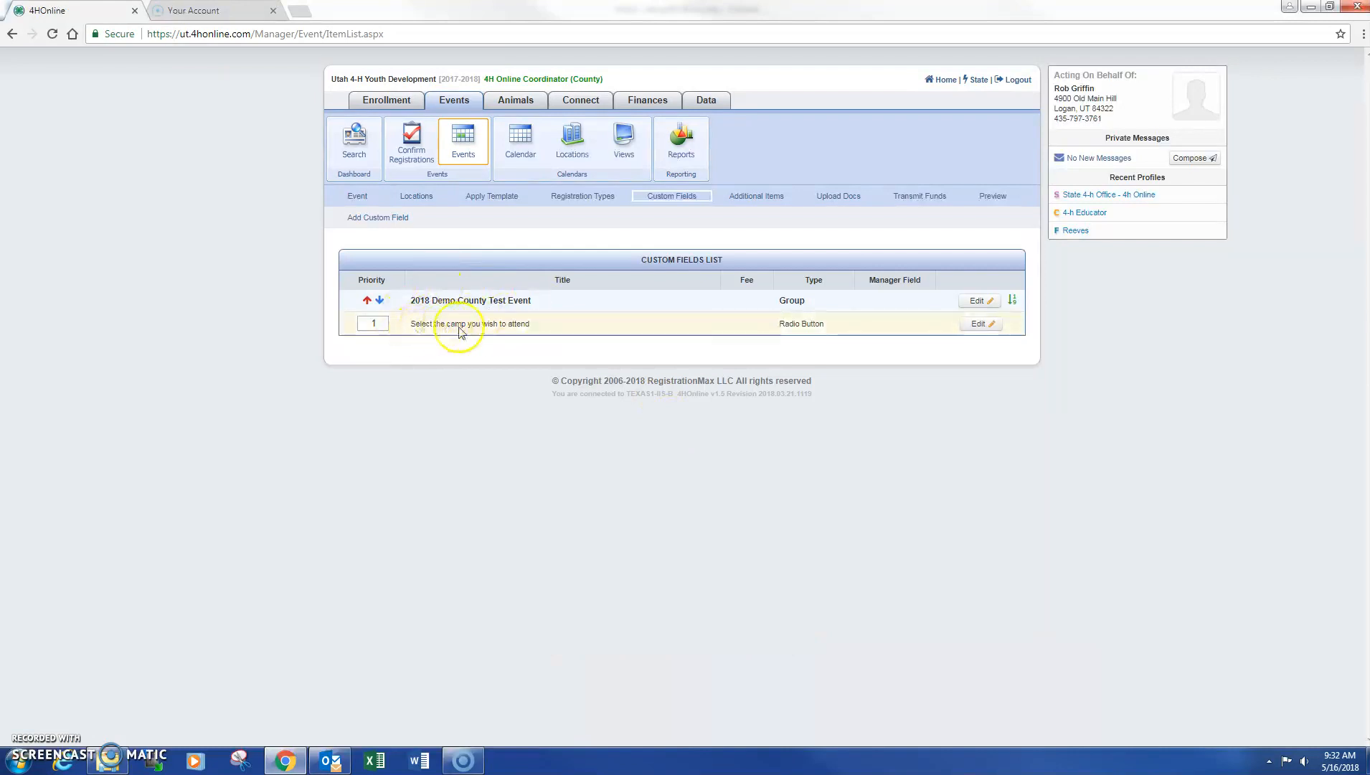
# Add the options June 5 Morning Session and June 5 Afternoon Session to the camp field
pyautogui.click(976, 323)
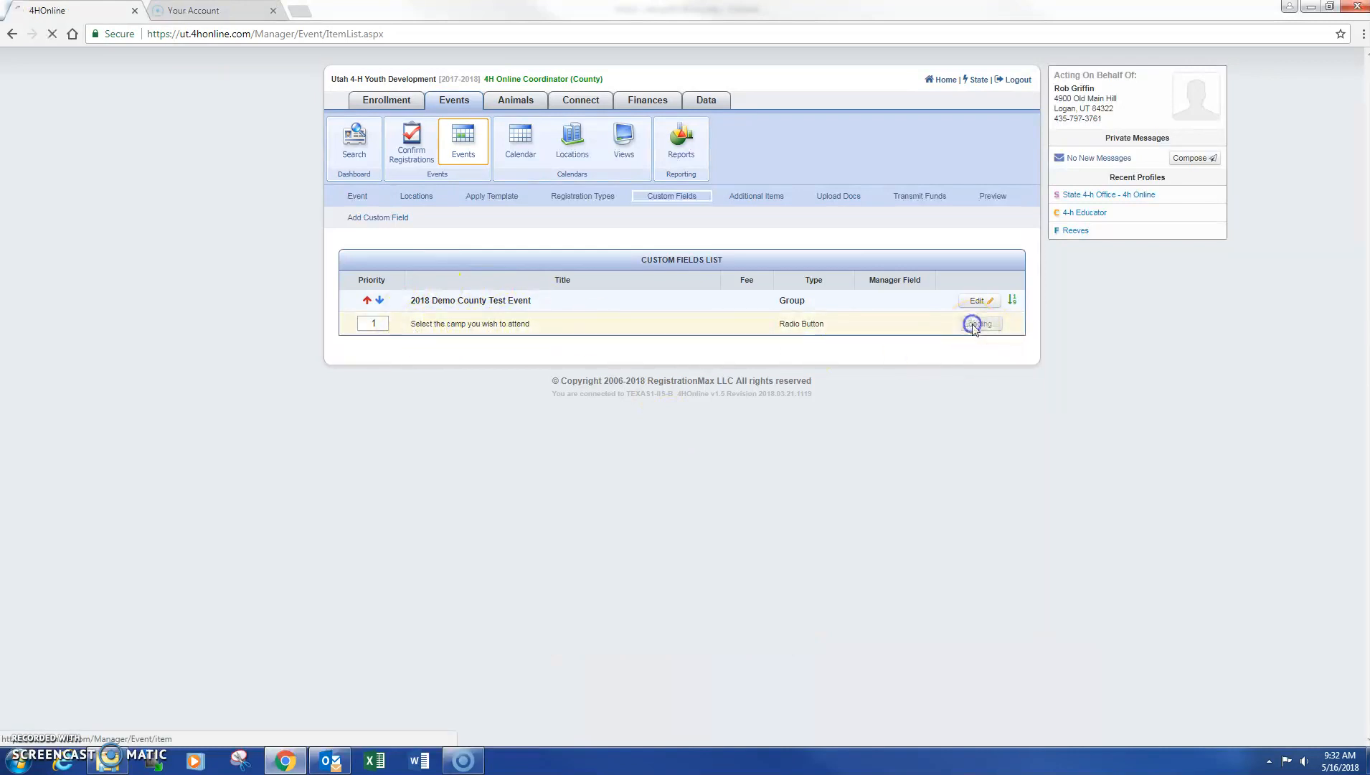
pyautogui.click(427, 502)
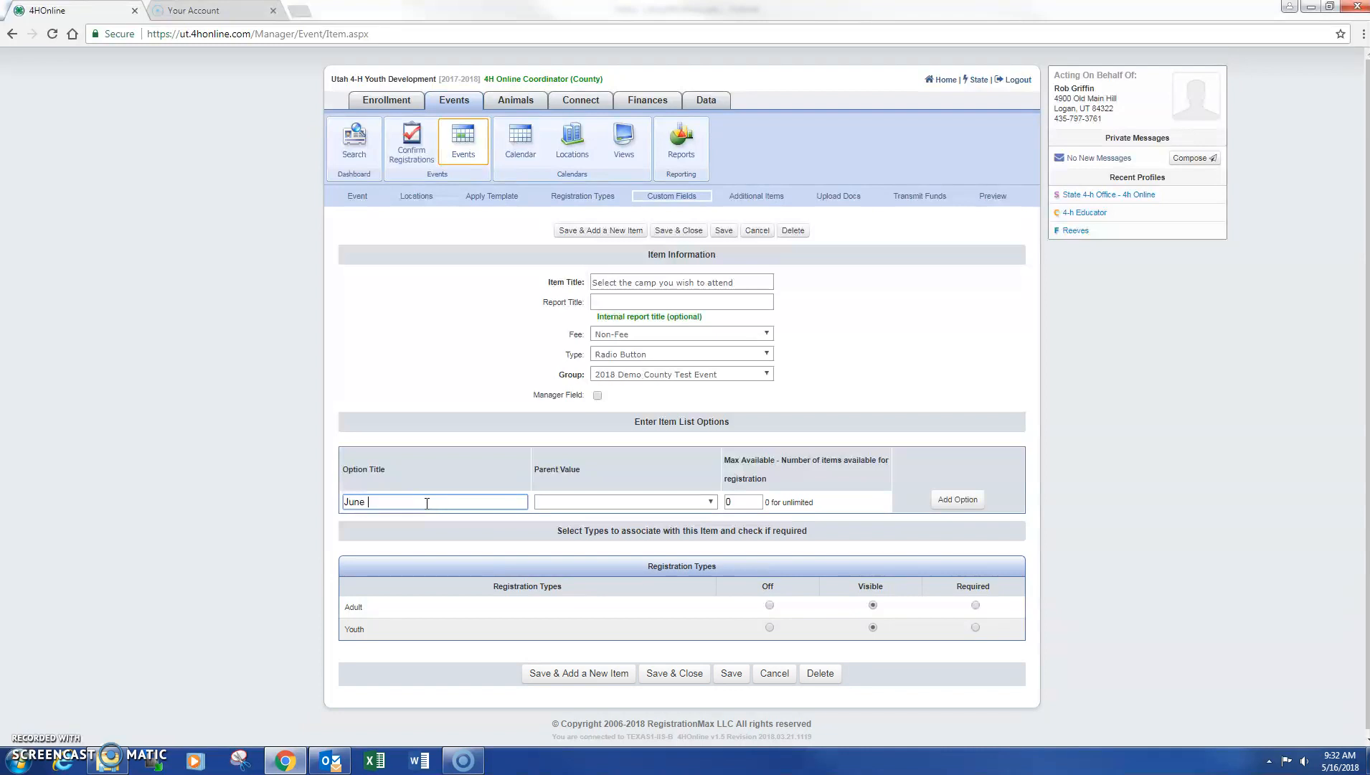
pyautogui.write('Morning Session')
pyautogui.press('Tab')
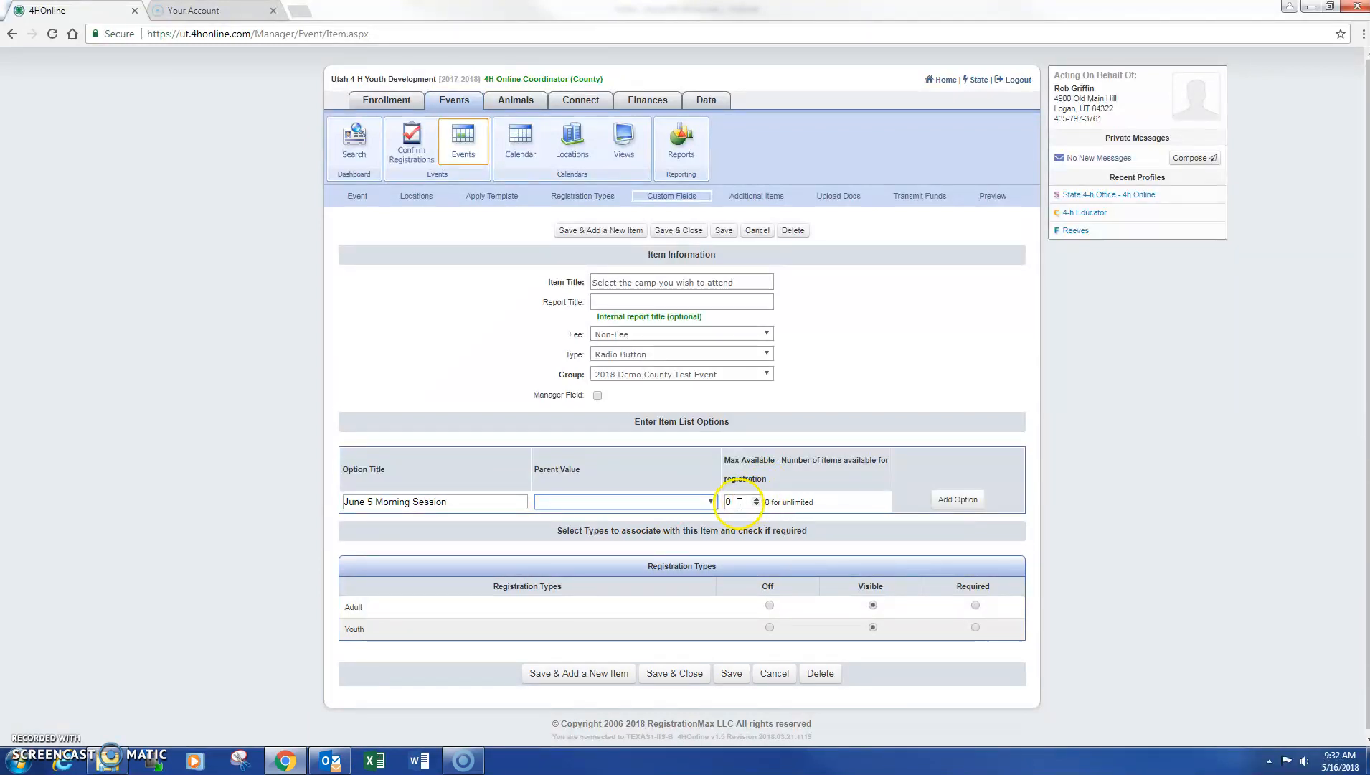
pyautogui.click(938, 498)
pyautogui.click(444, 501)
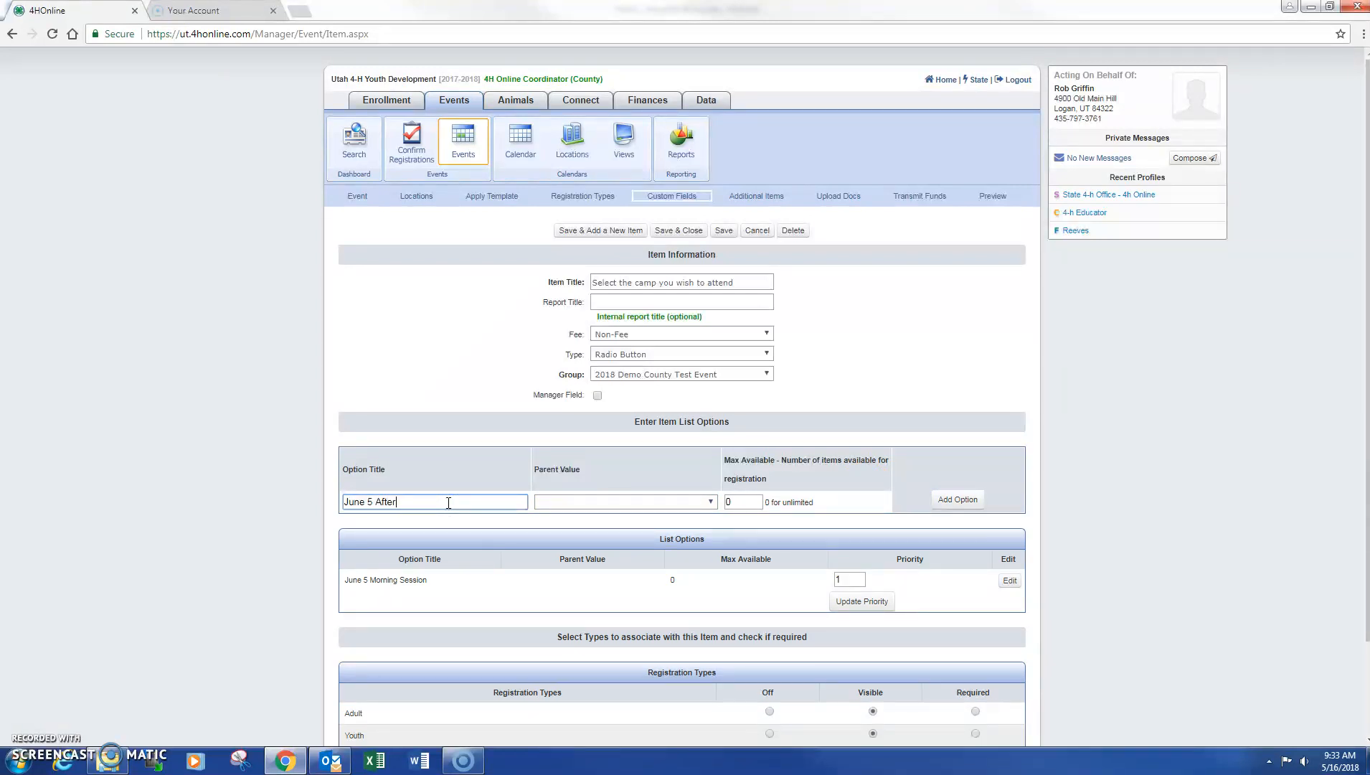
pyautogui.write('June 5 Afternoon Session')
pyautogui.press('Tab')
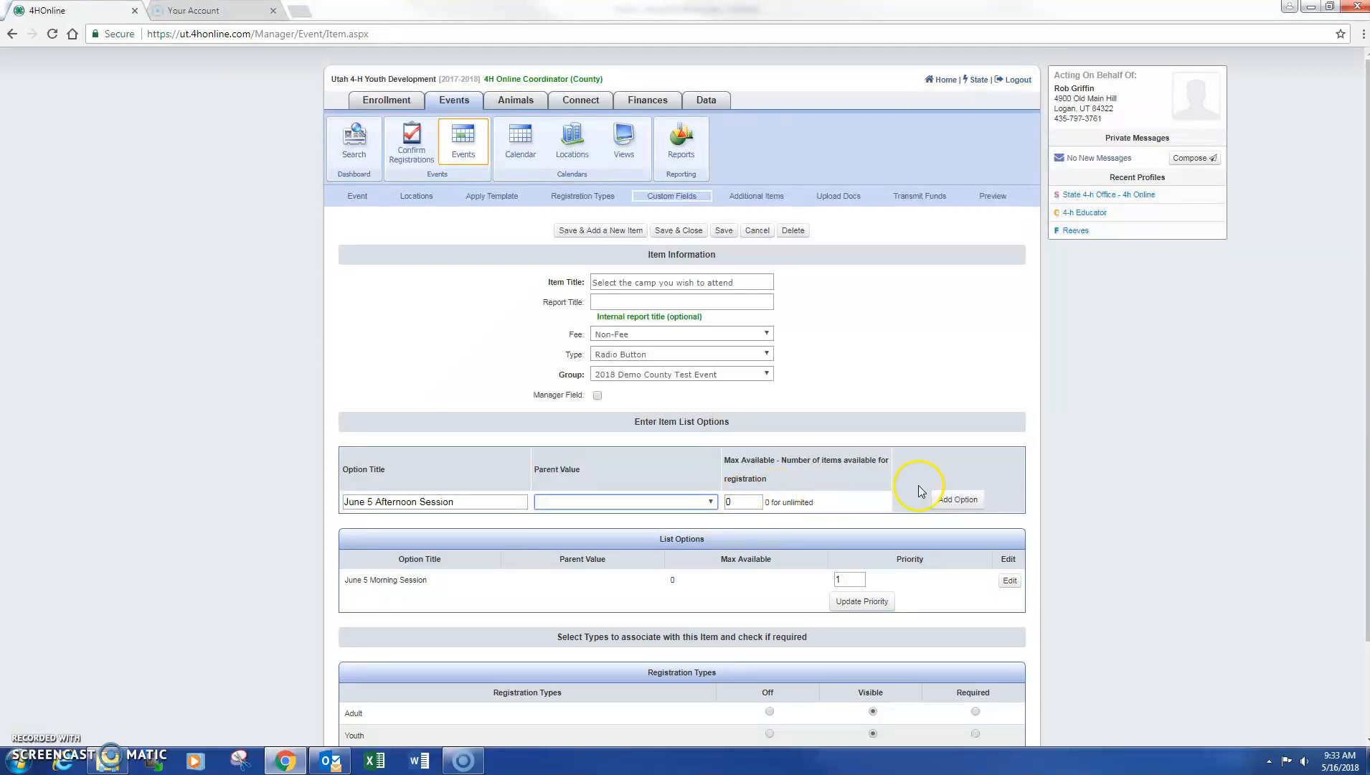
pyautogui.click(957, 501)
# Add June 12 Morning Session and June 19 Morning options, then show the registration preview
pyautogui.click(400, 499)
pyautogui.write('June 12 M')
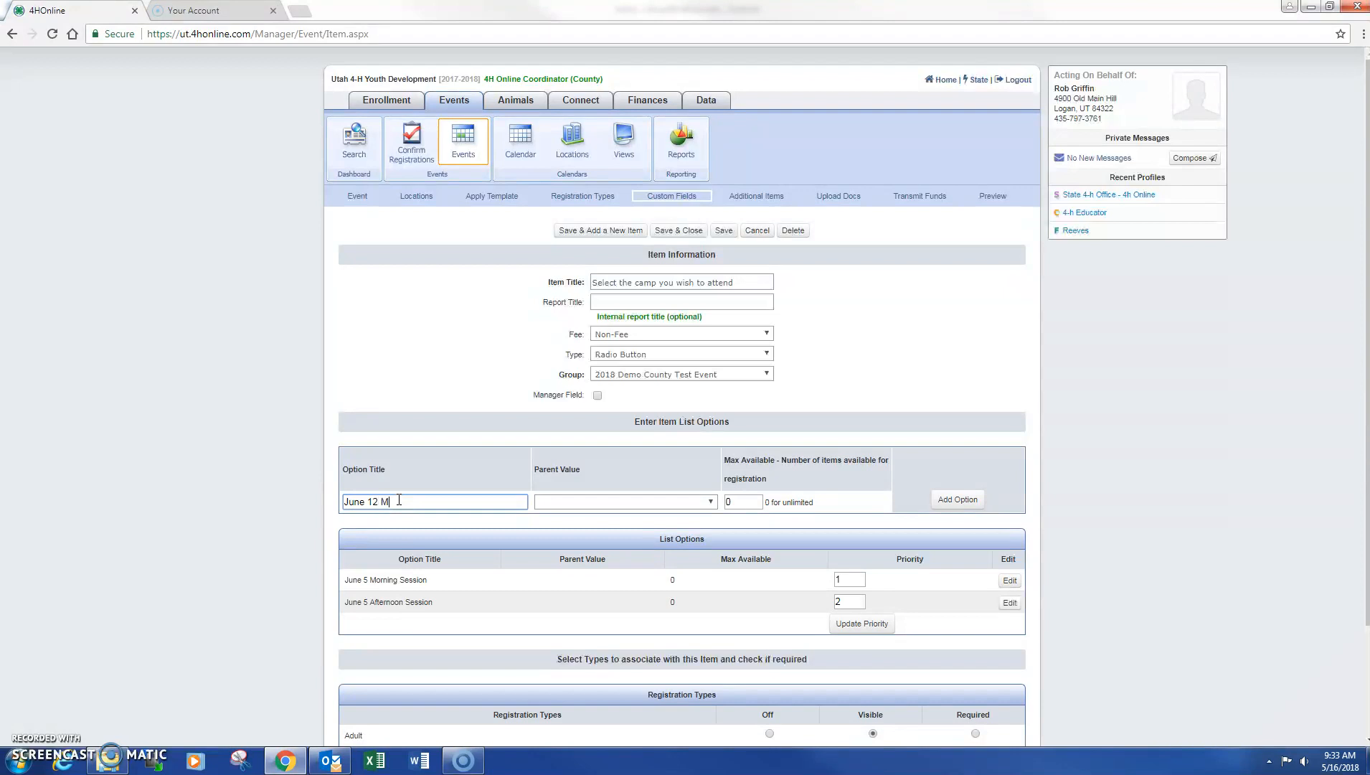
pyautogui.write('orning Session')
pyautogui.click(958, 500)
pyautogui.click(417, 501)
pyautogui.write('June 19')
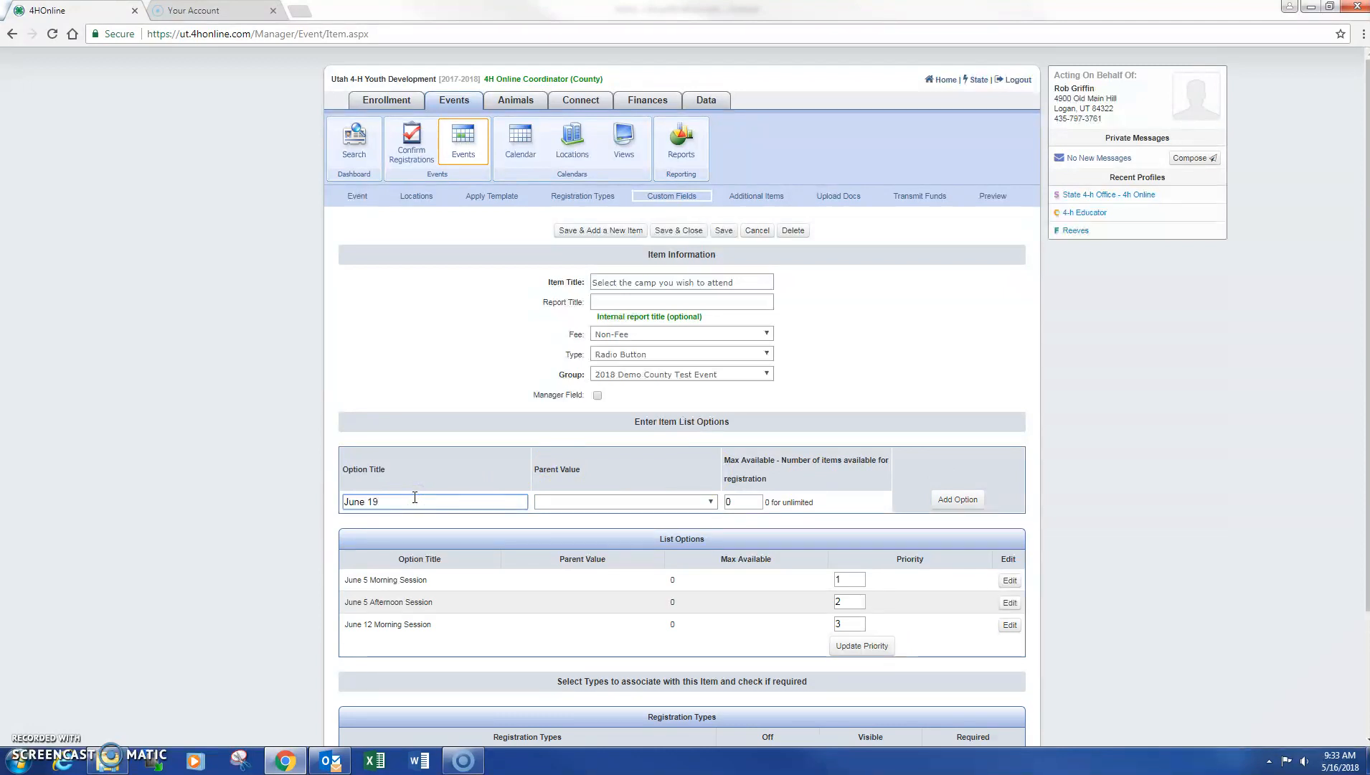
pyautogui.write(' Morning Session')
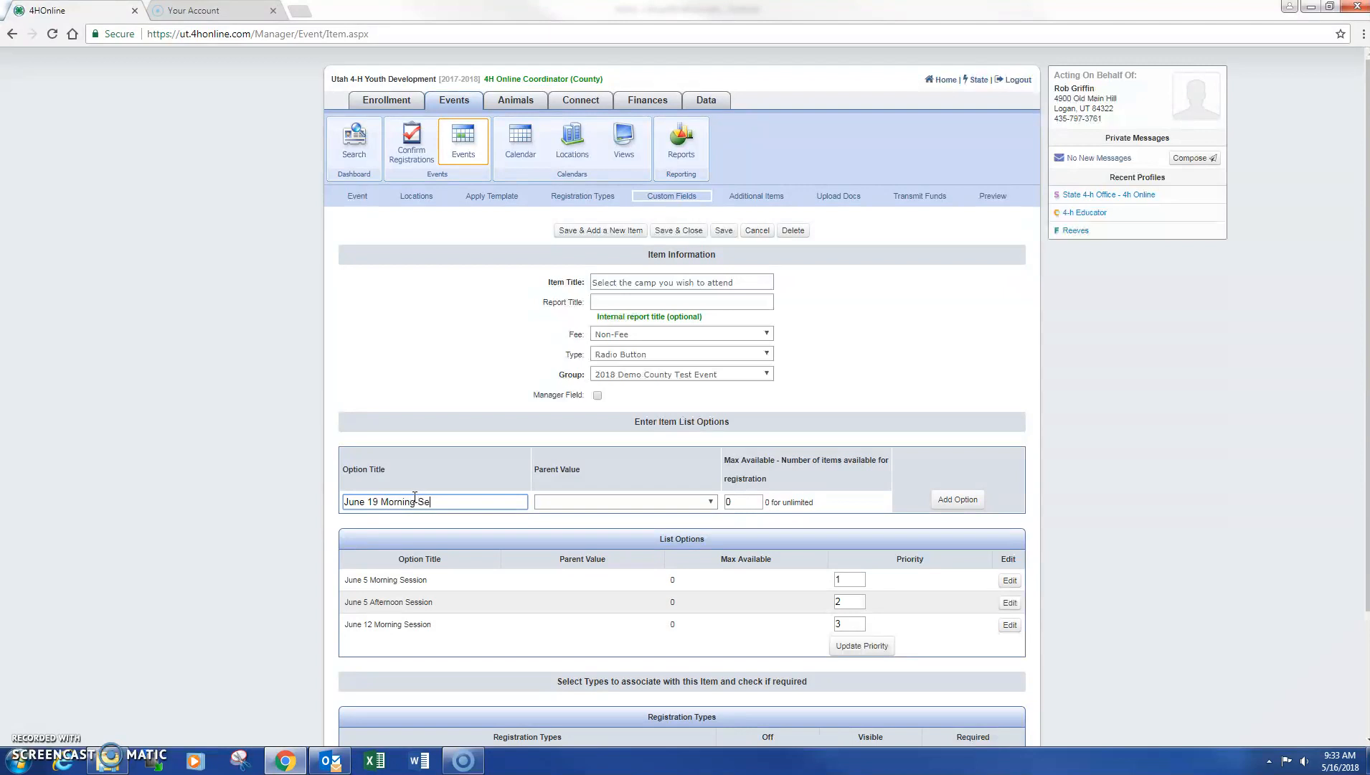
pyautogui.click(963, 500)
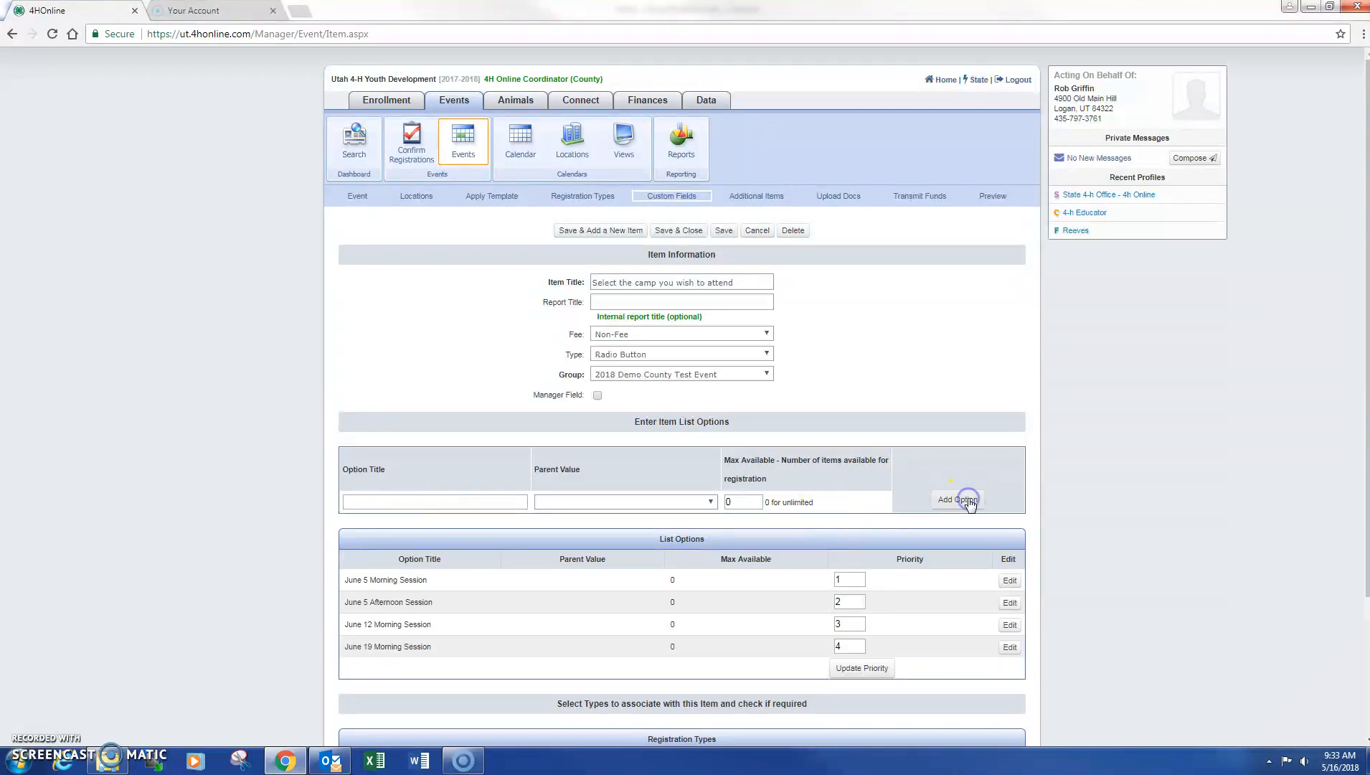
pyautogui.click(992, 196)
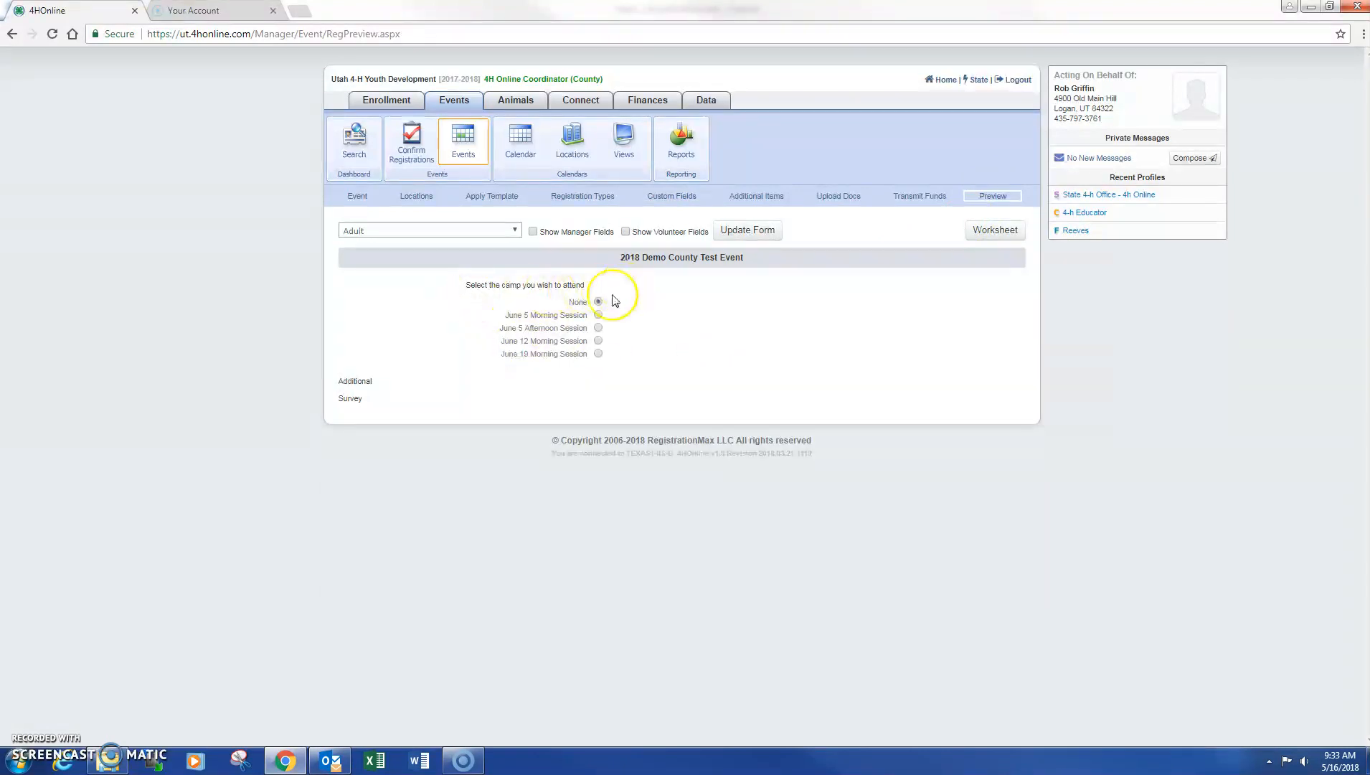
# Try each camp session radio button in the preview, ending on June 5 Morning Session
pyautogui.click(598, 315)
pyautogui.click(598, 328)
pyautogui.click(598, 341)
pyautogui.click(598, 354)
pyautogui.click(598, 315)
pyautogui.click(598, 328)
pyautogui.click(598, 353)
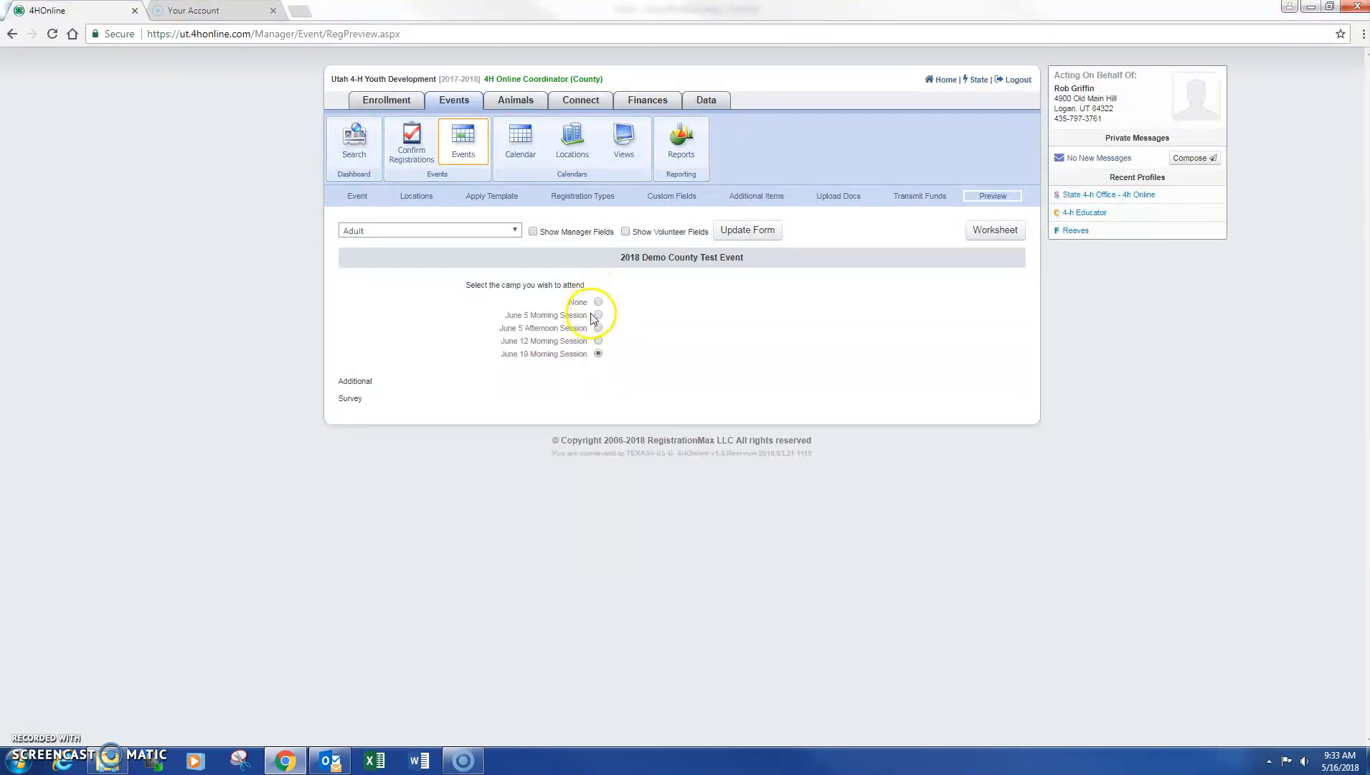
pyautogui.click(598, 314)
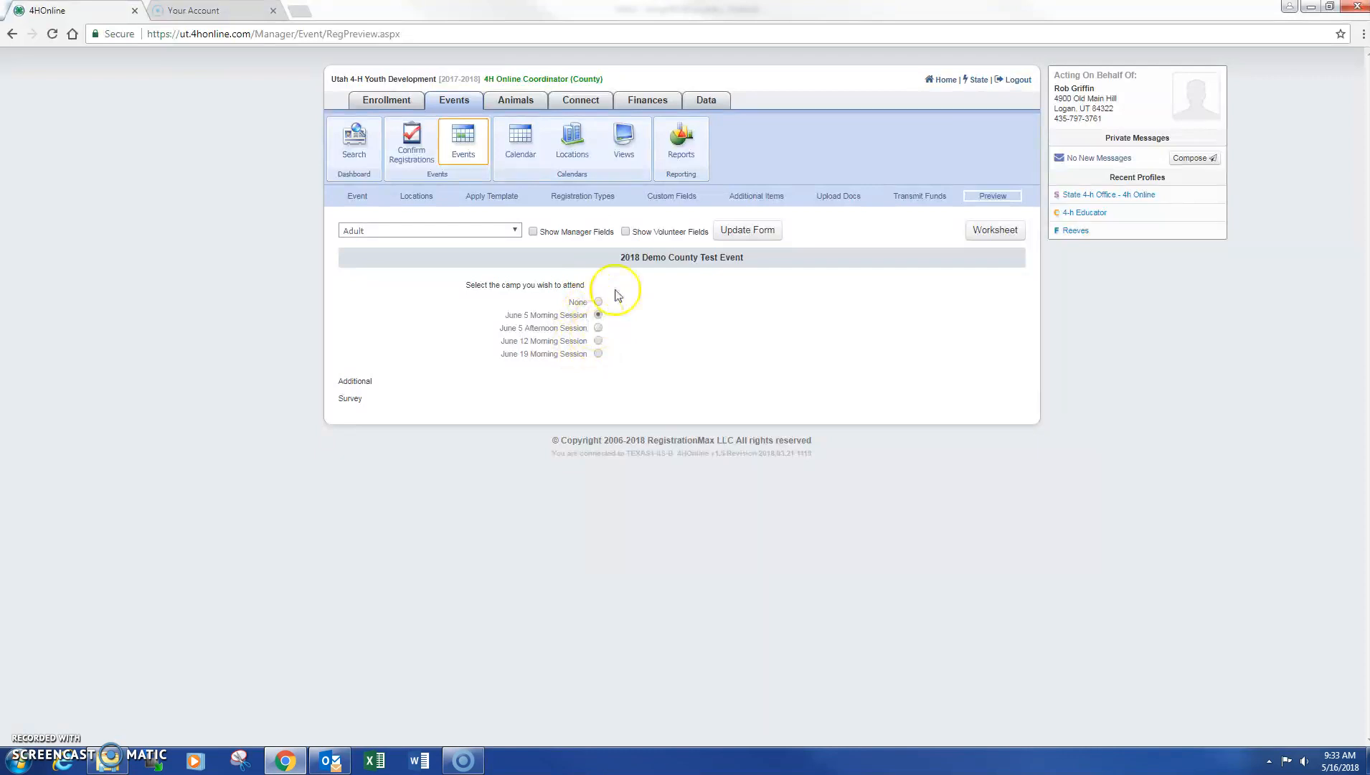
# Add a Group custom field titled 'T-Shirt', visible to Youth, and save it to the list
pyautogui.click(671, 200)
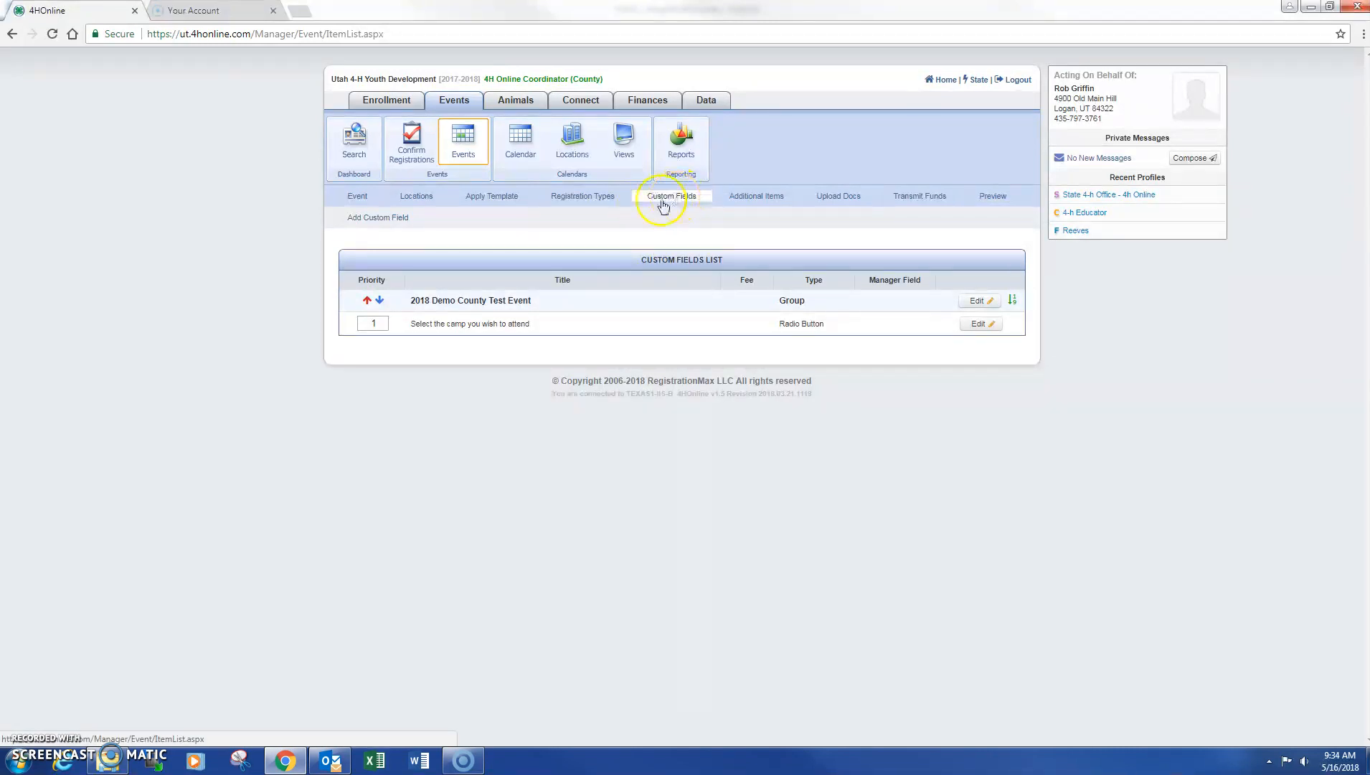
pyautogui.click(391, 217)
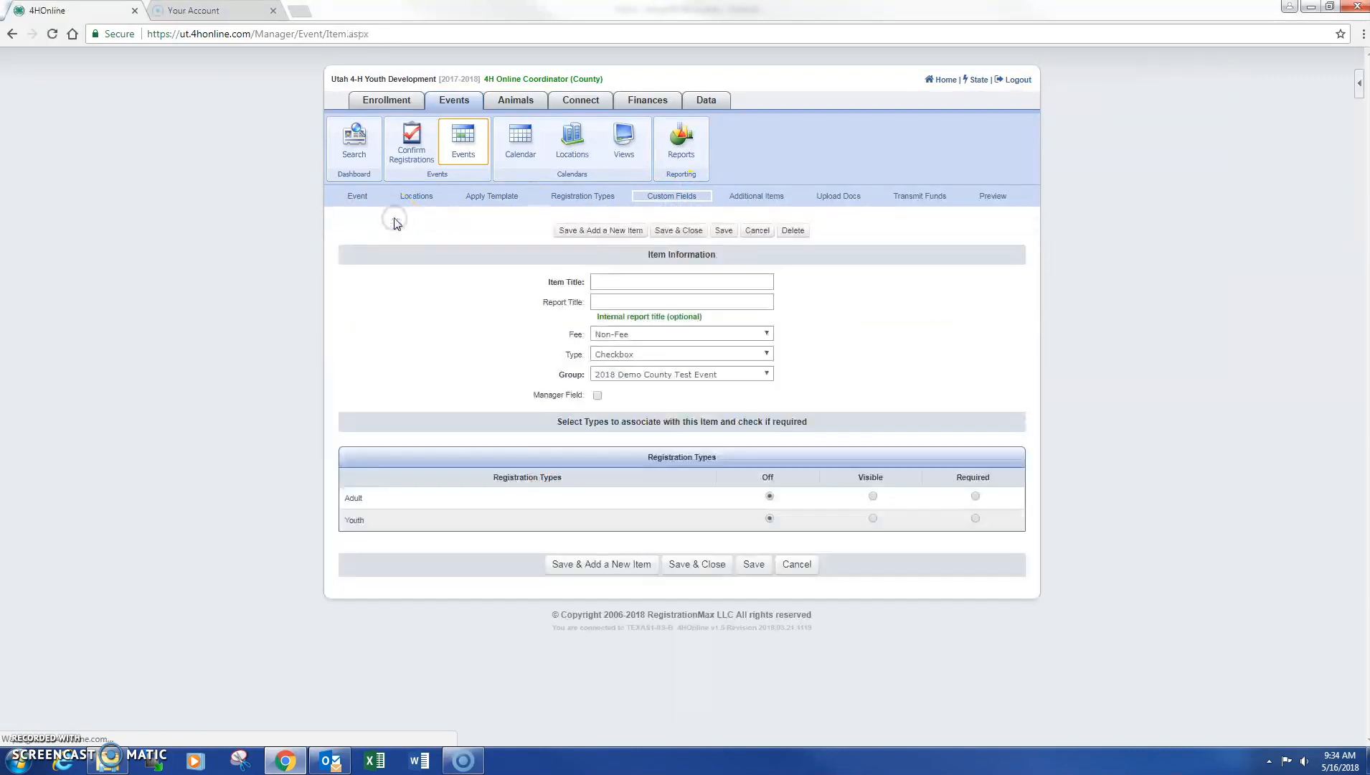
pyautogui.click(613, 280)
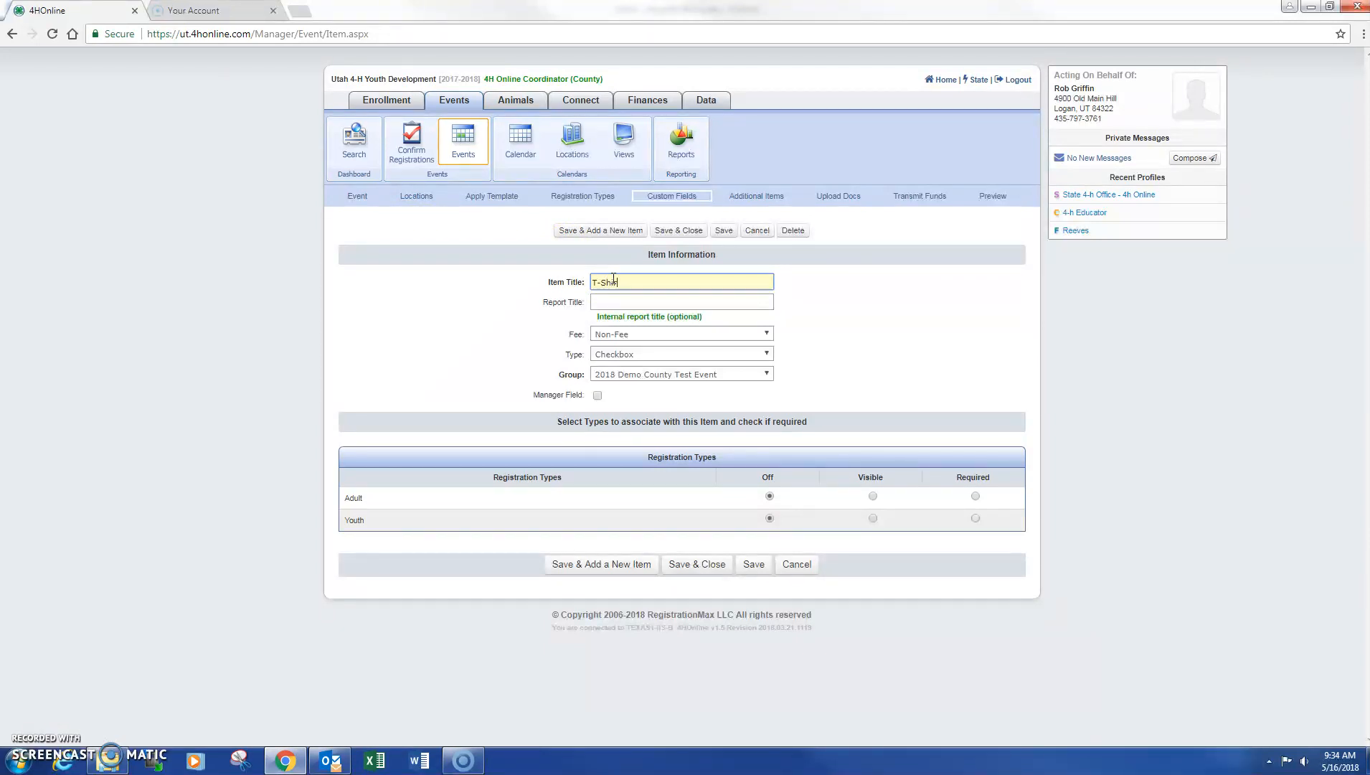
pyautogui.click(638, 353)
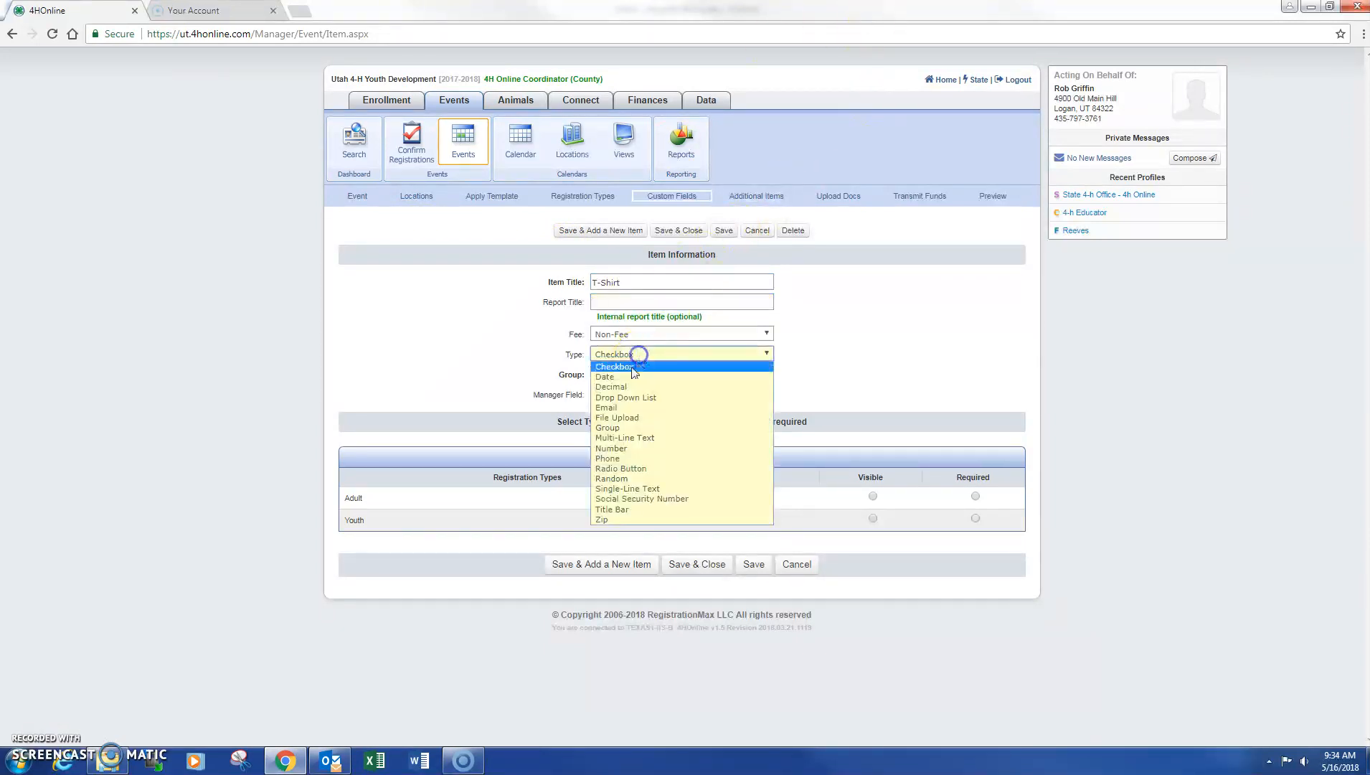
pyautogui.click(622, 428)
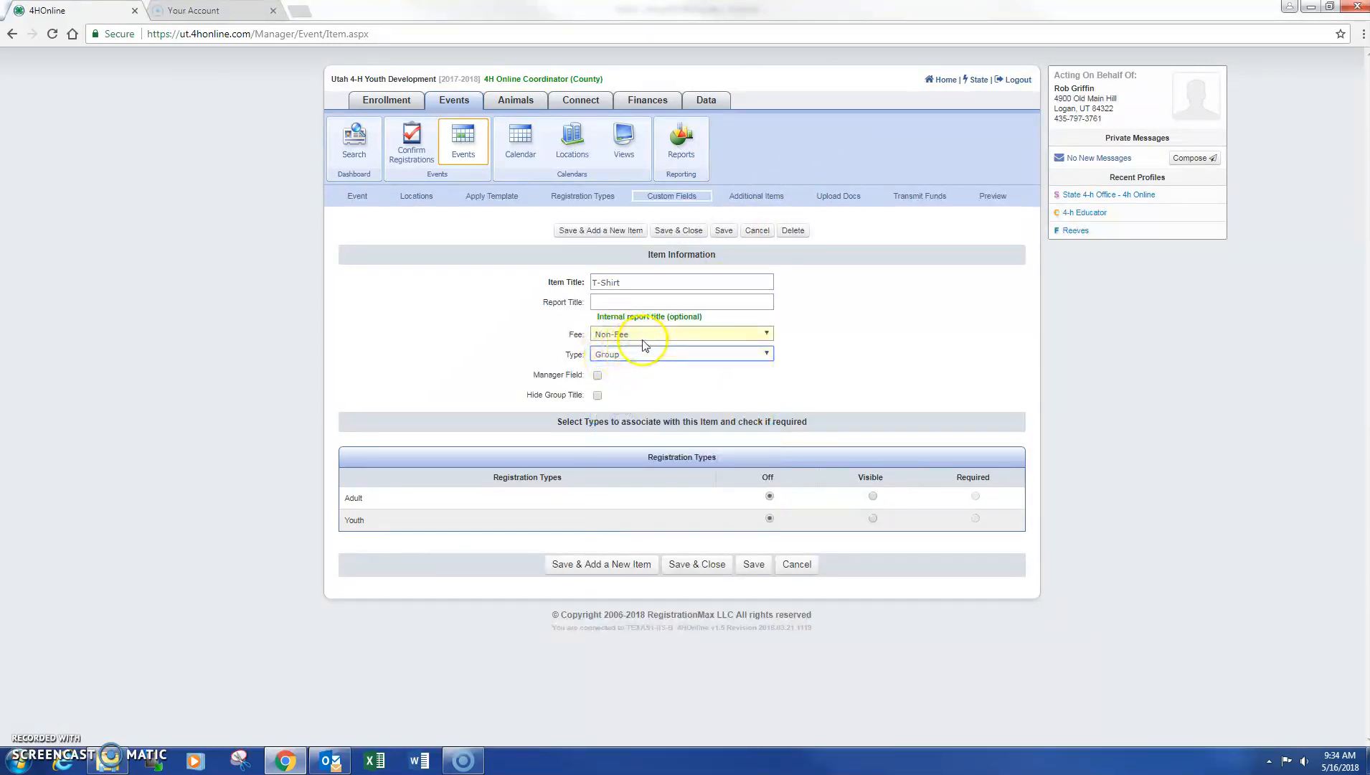
pyautogui.click(872, 517)
pyautogui.click(621, 282)
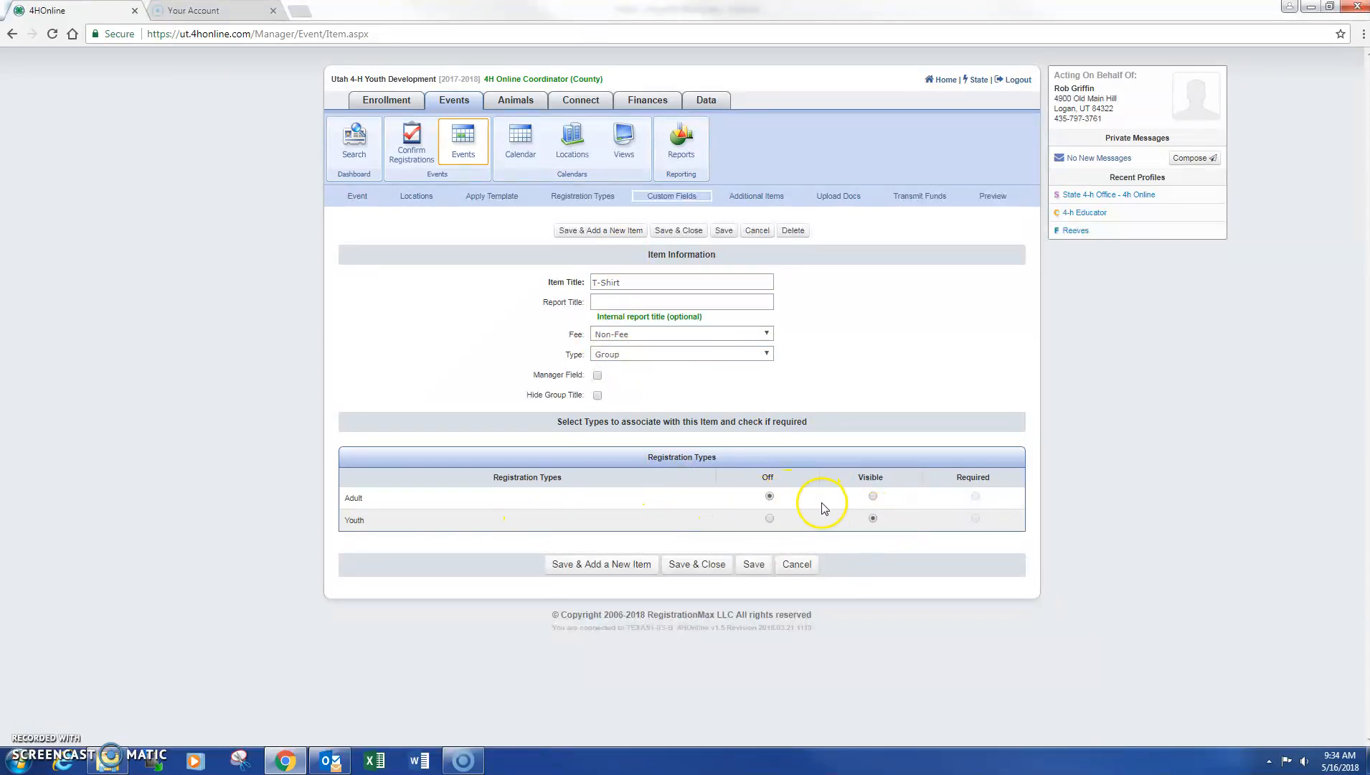
pyautogui.click(690, 570)
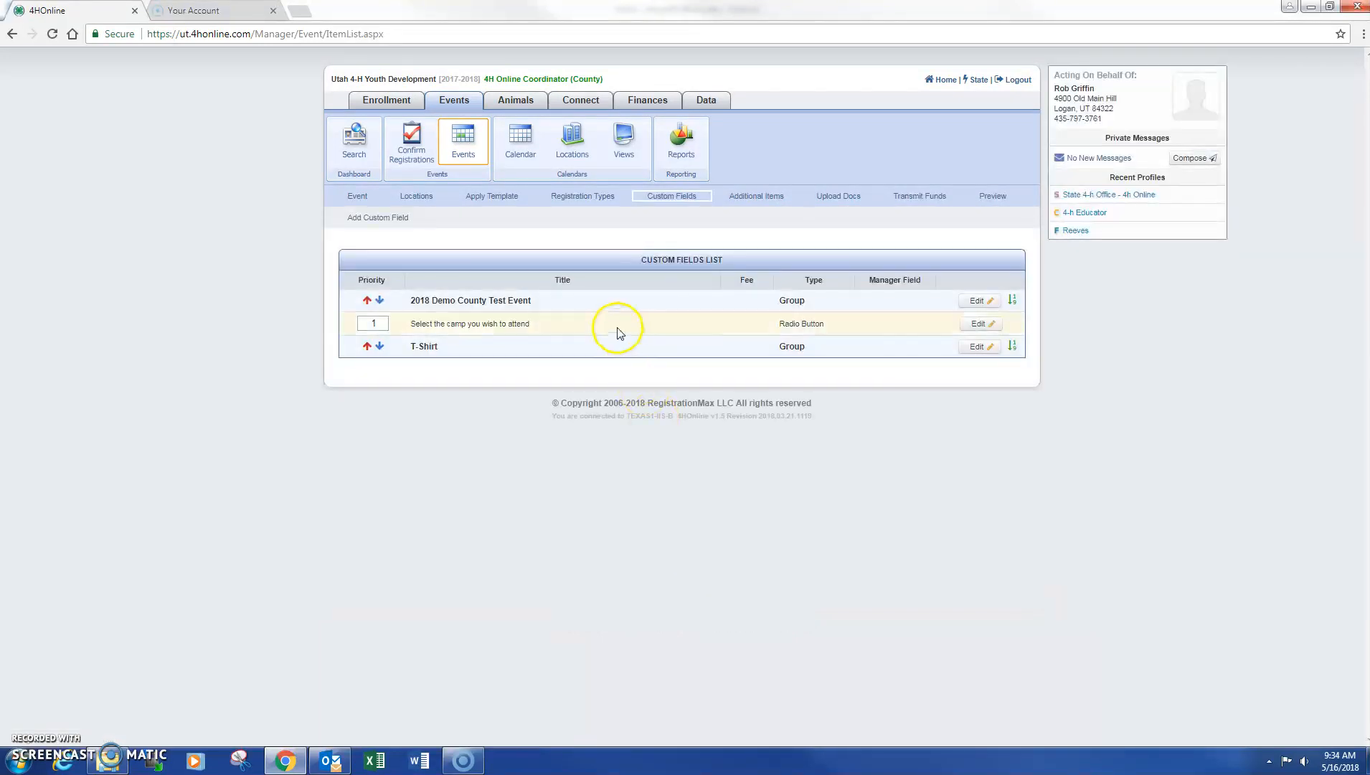
# Start a new Non-Fee custom field titled 'Select your t-shirt size'
pyautogui.click(975, 347)
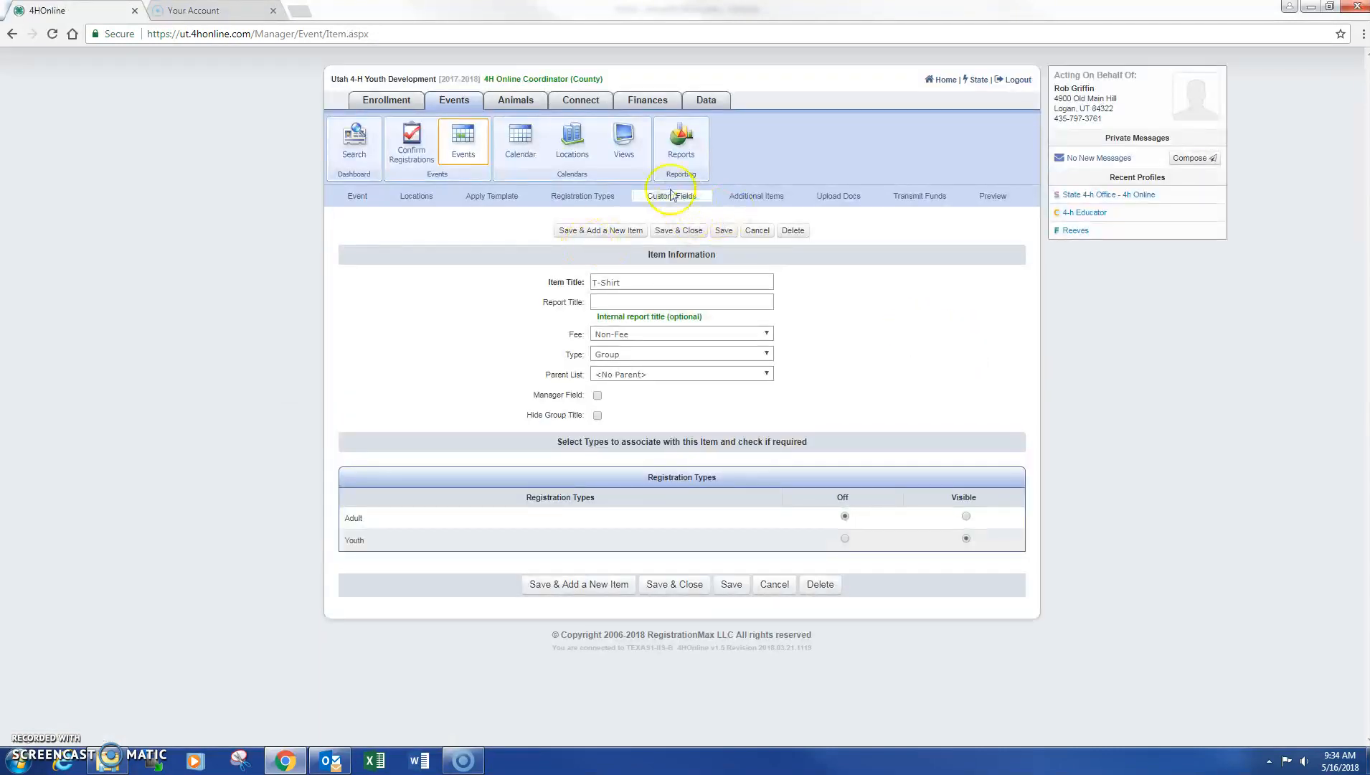
pyautogui.click(682, 204)
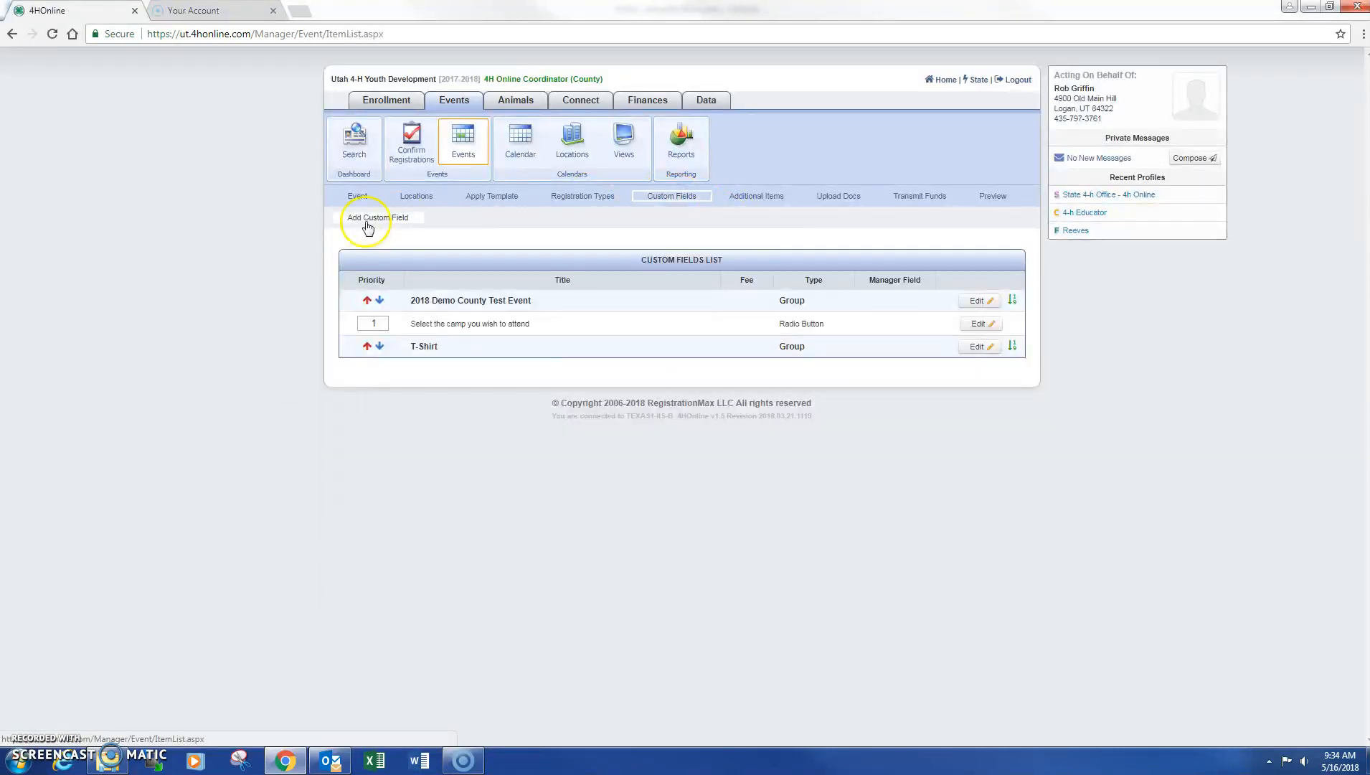
pyautogui.click(367, 226)
pyautogui.click(617, 281)
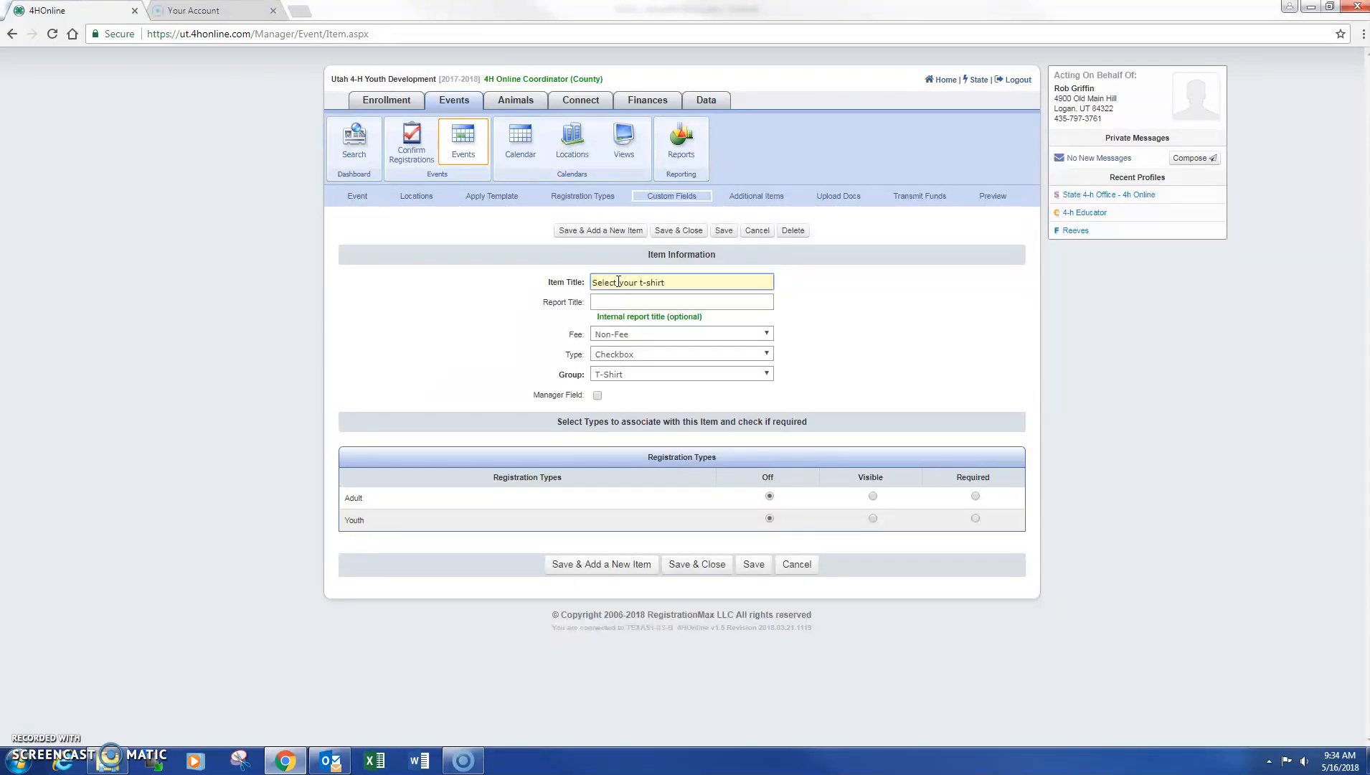
pyautogui.write('e')
pyautogui.press('Tab')
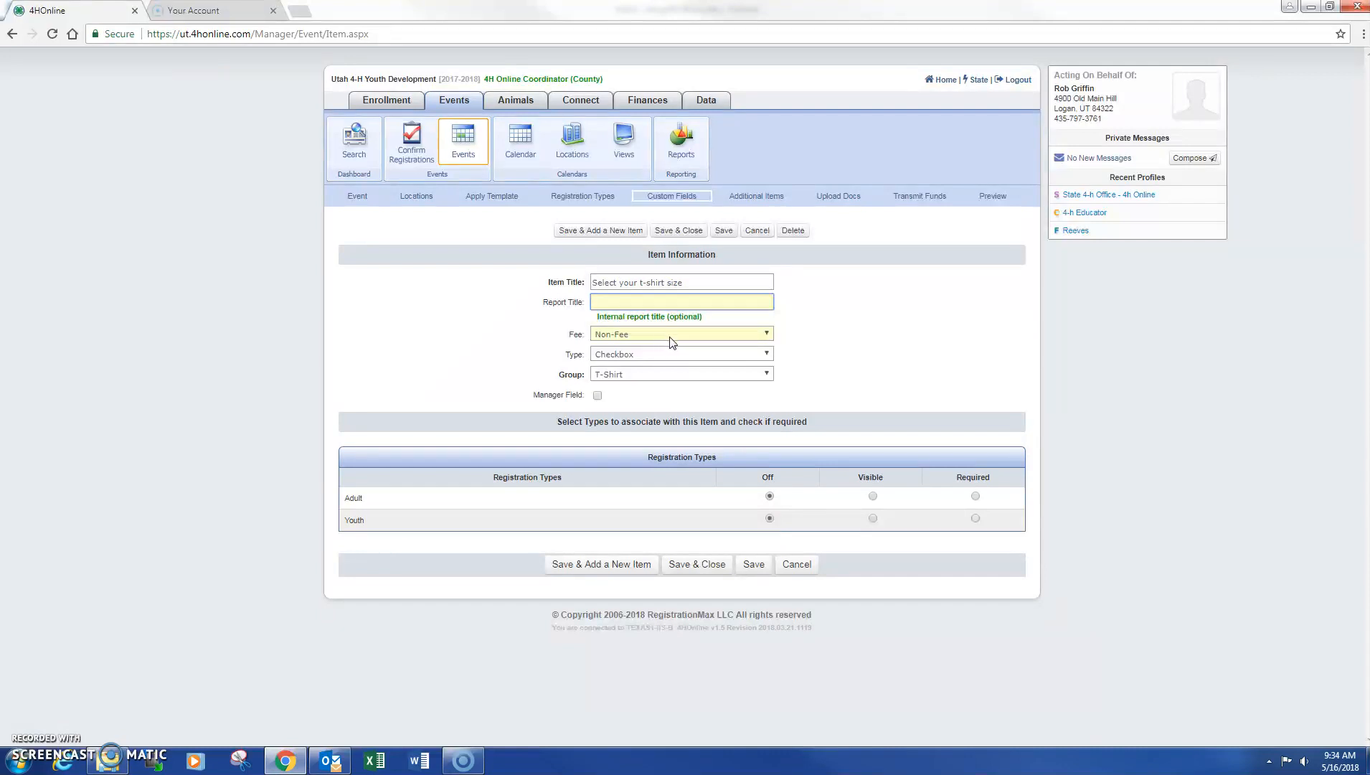
pyautogui.click(711, 334)
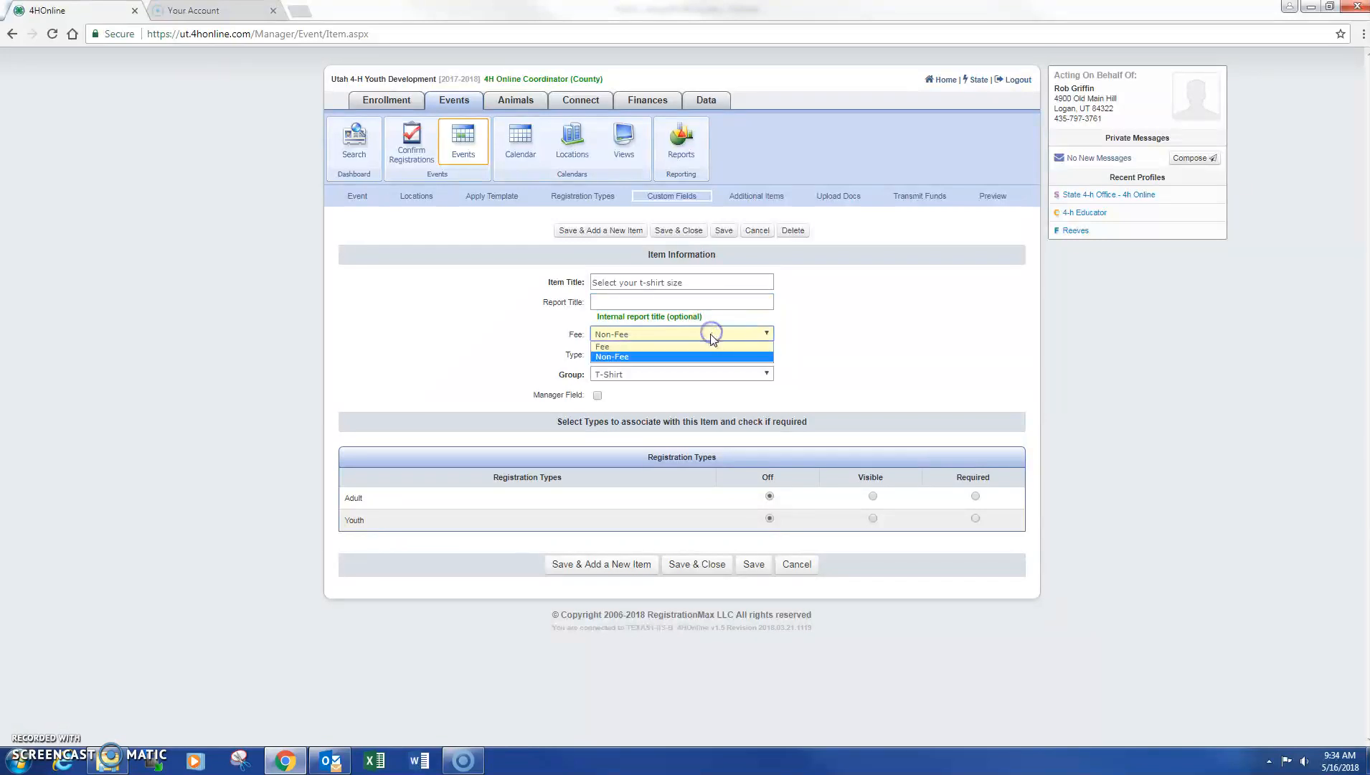
pyautogui.click(707, 334)
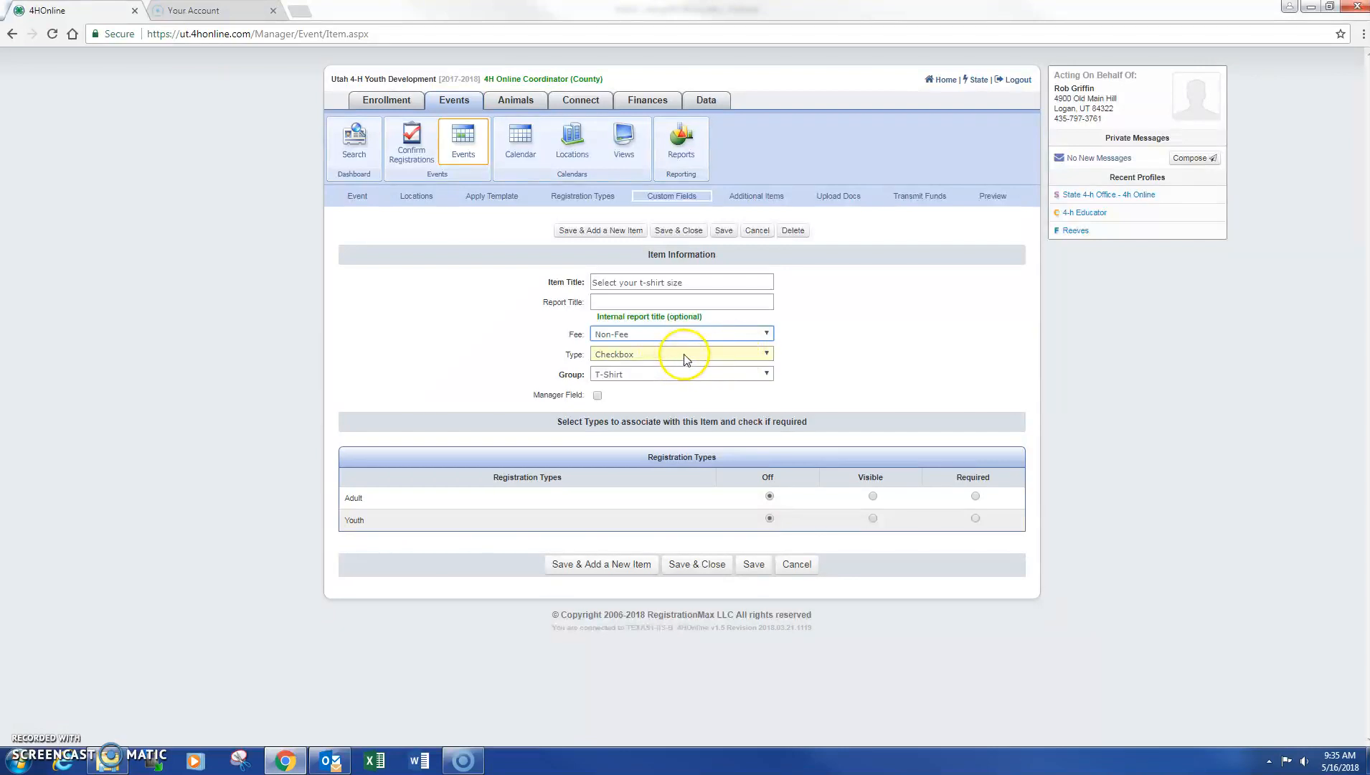
# Make the size field a Youth-visible Drop Down List and save it
pyautogui.click(751, 356)
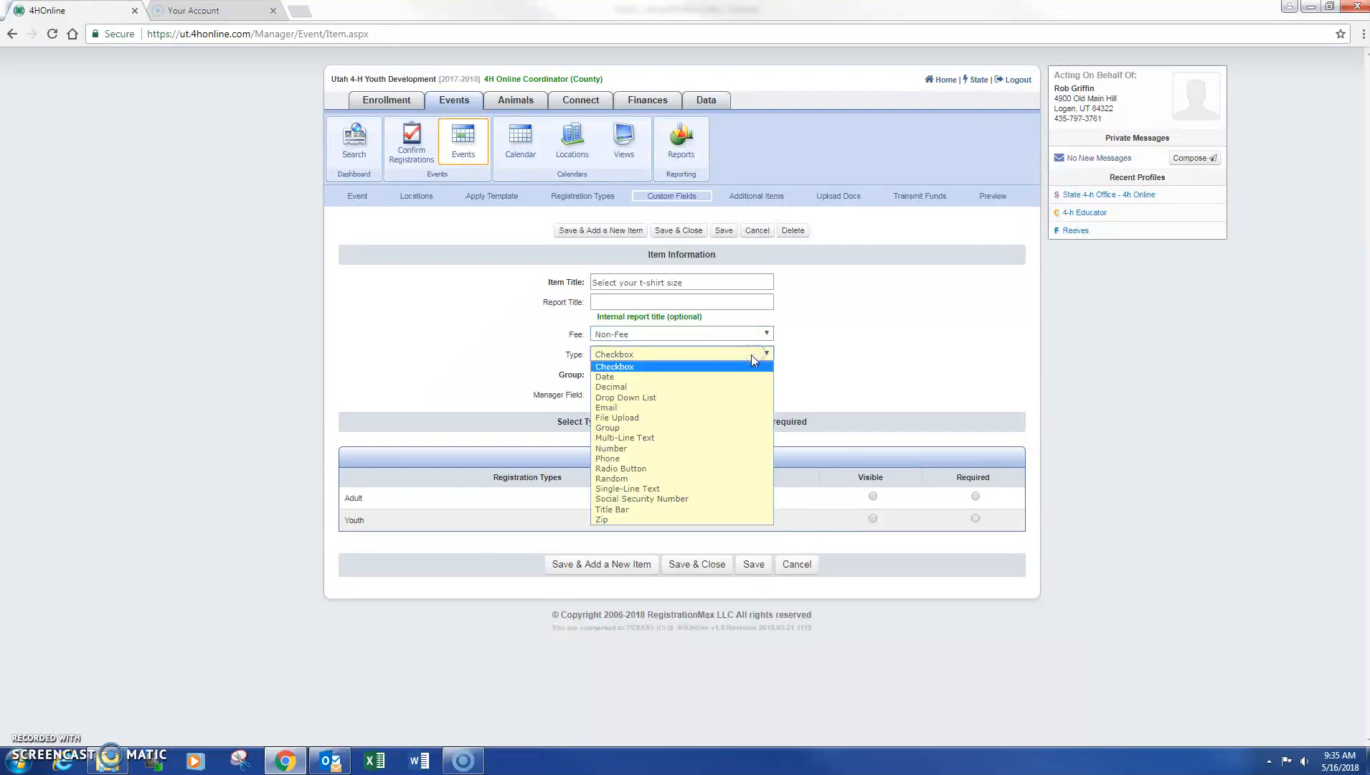
pyautogui.click(752, 354)
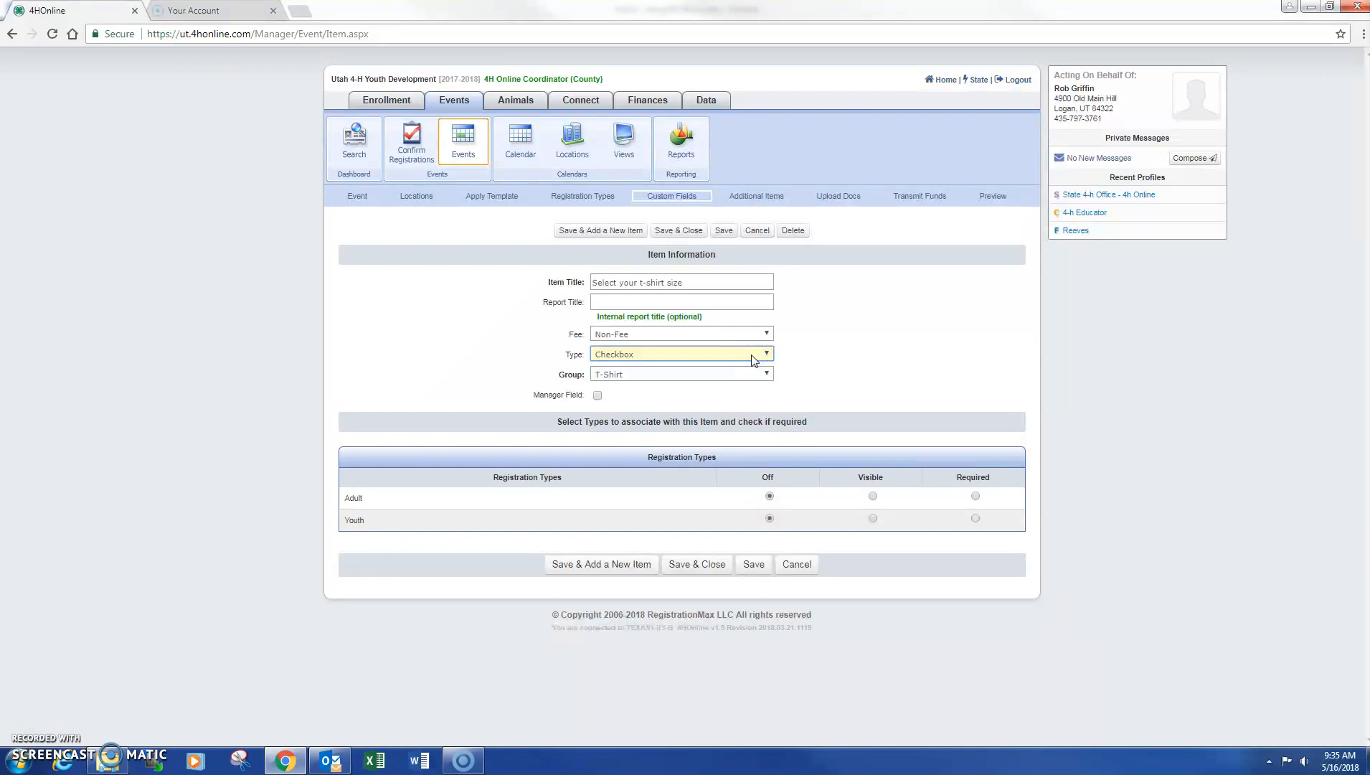
pyautogui.click(753, 356)
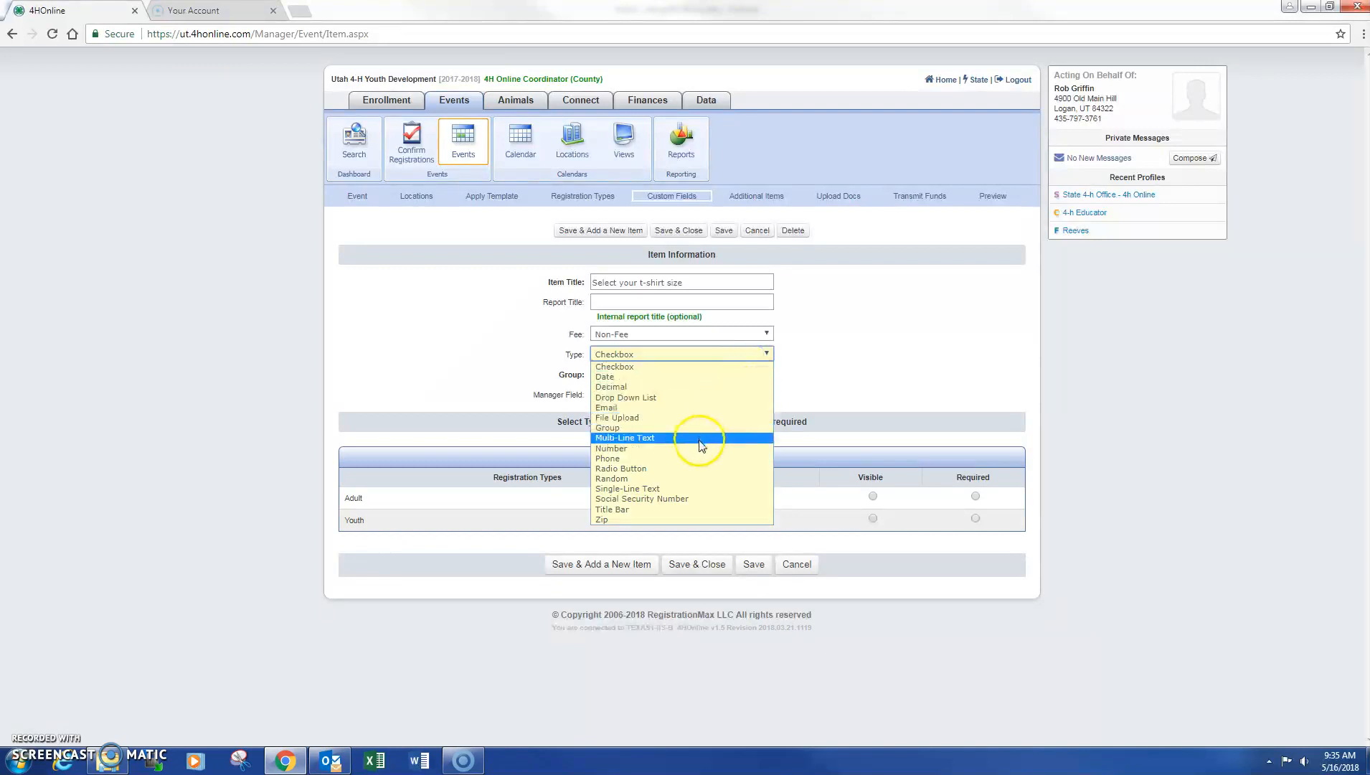
pyautogui.click(703, 399)
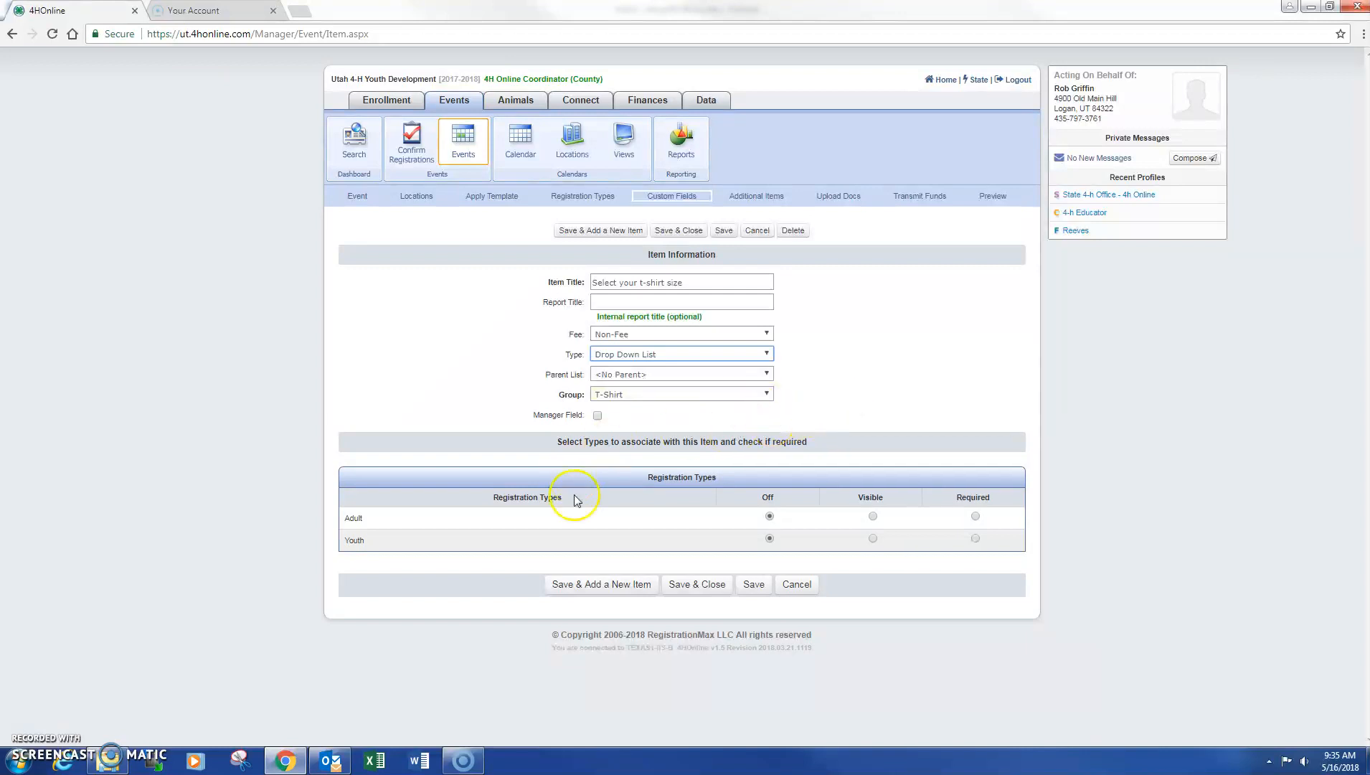
pyautogui.click(873, 538)
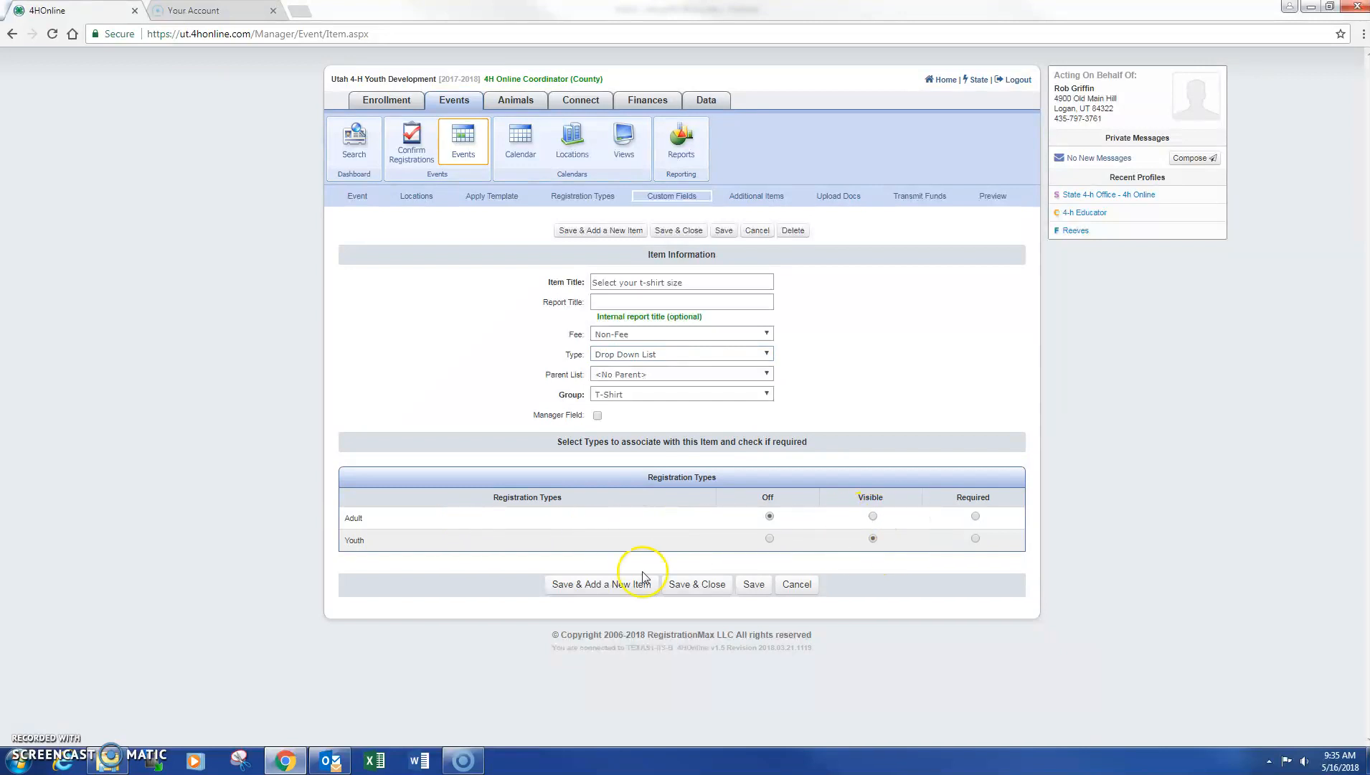
pyautogui.click(693, 585)
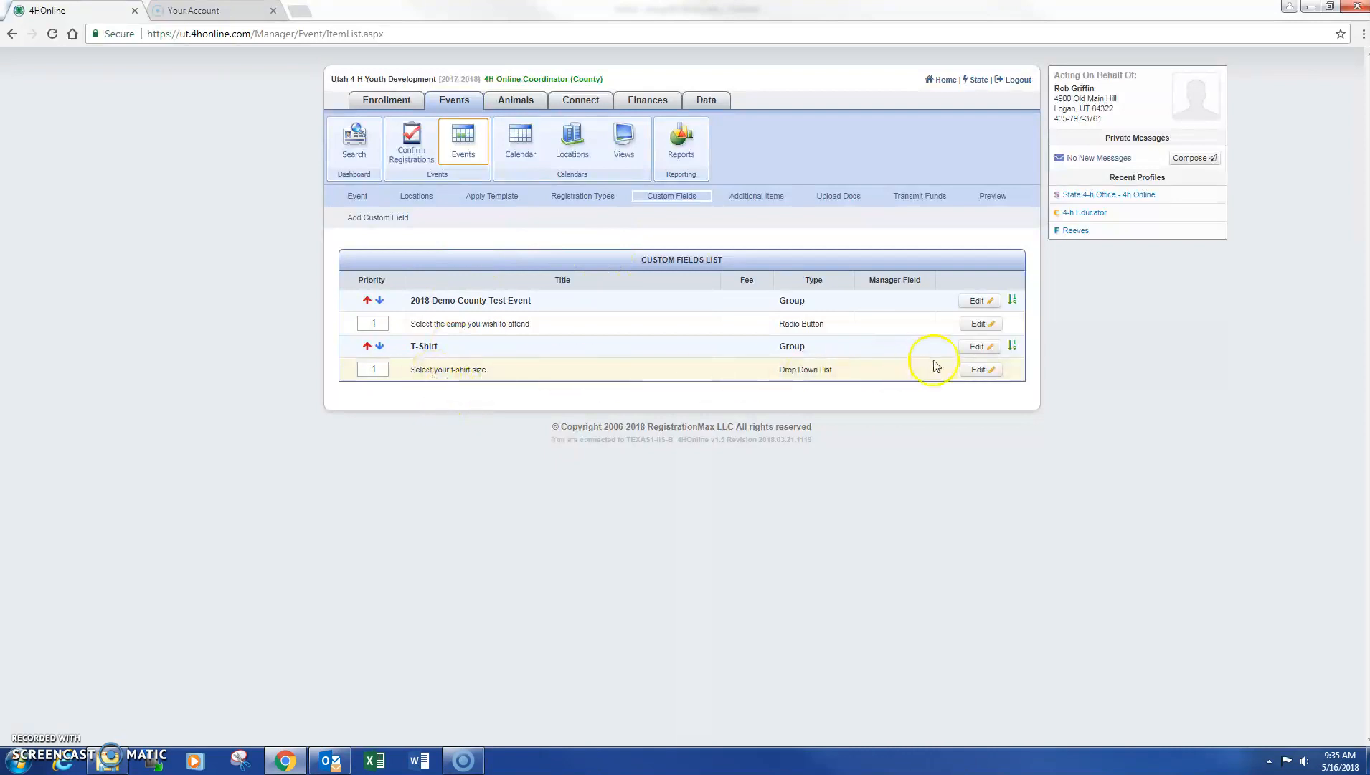
# Add Small and Medium as options on the t-shirt size drop-down
pyautogui.click(978, 370)
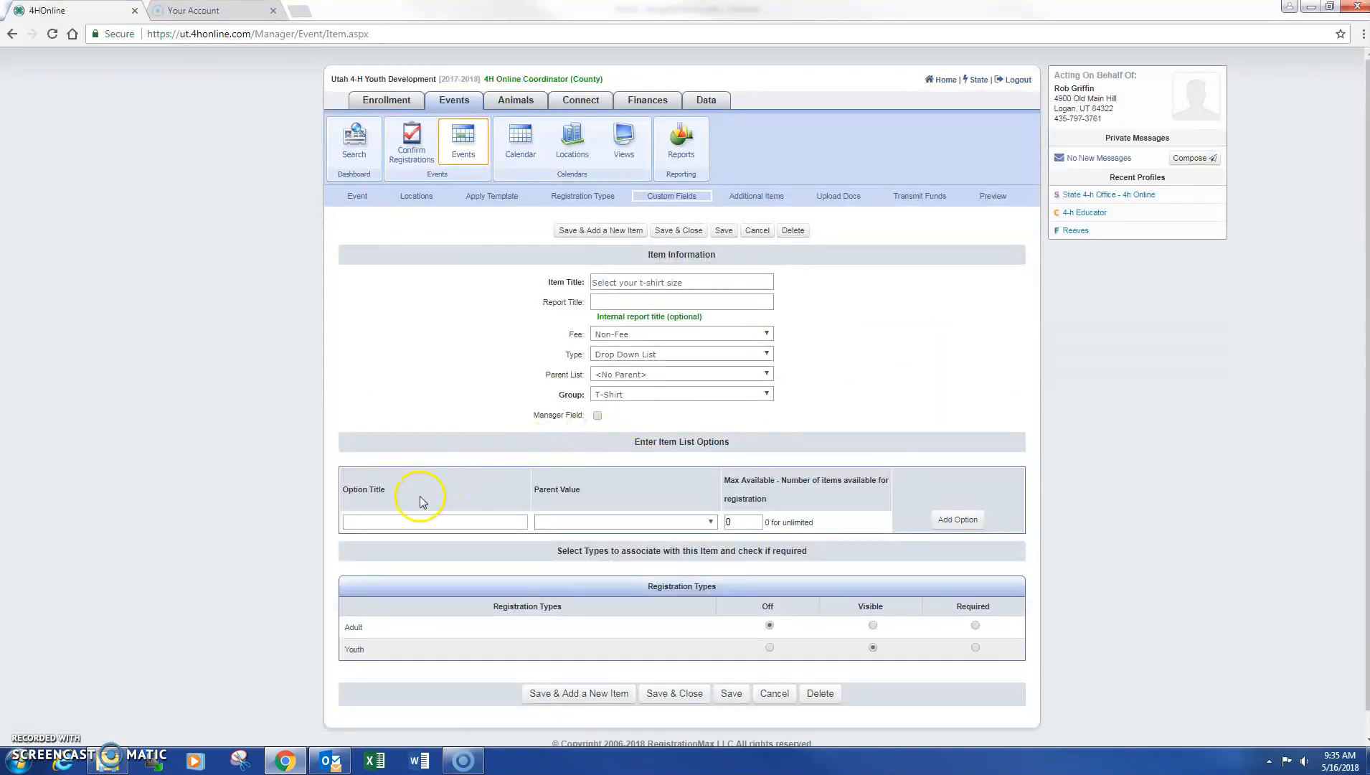
pyautogui.click(416, 516)
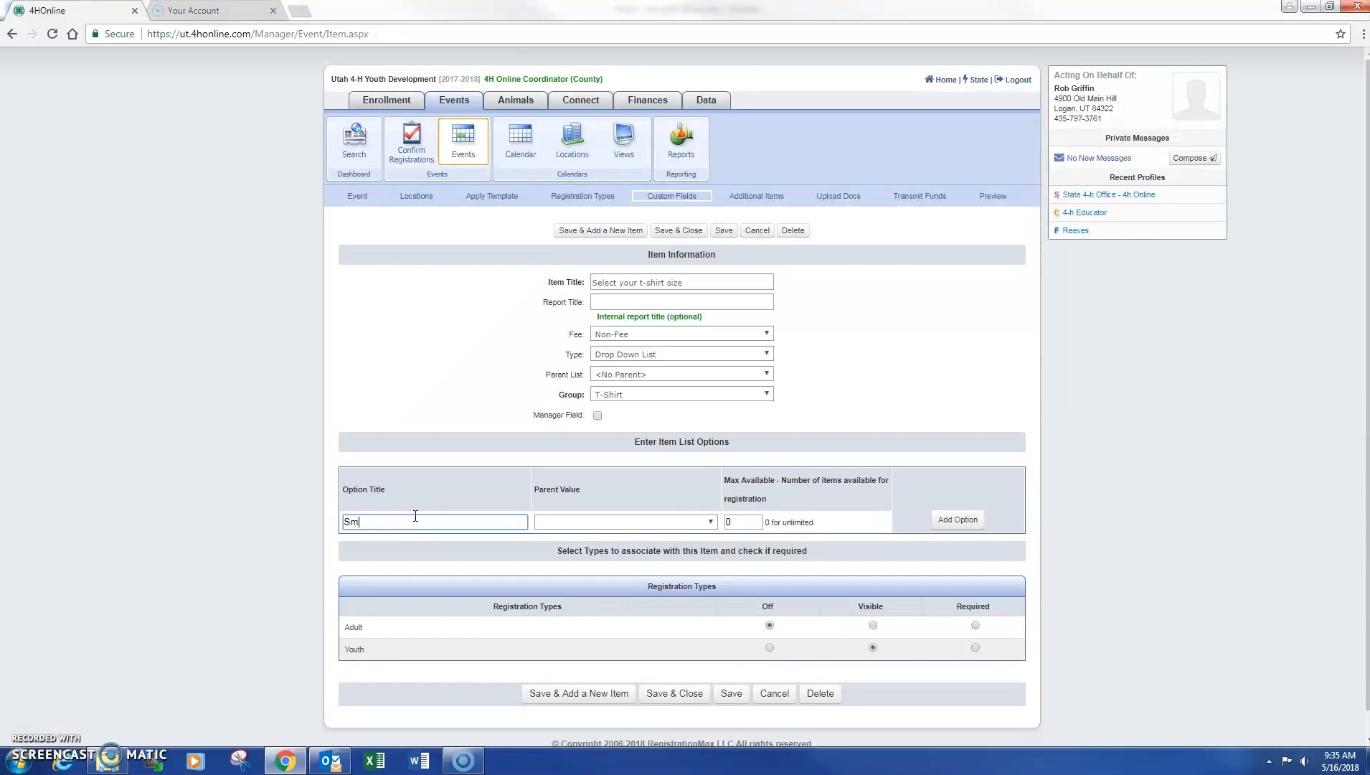
pyautogui.press('Tab')
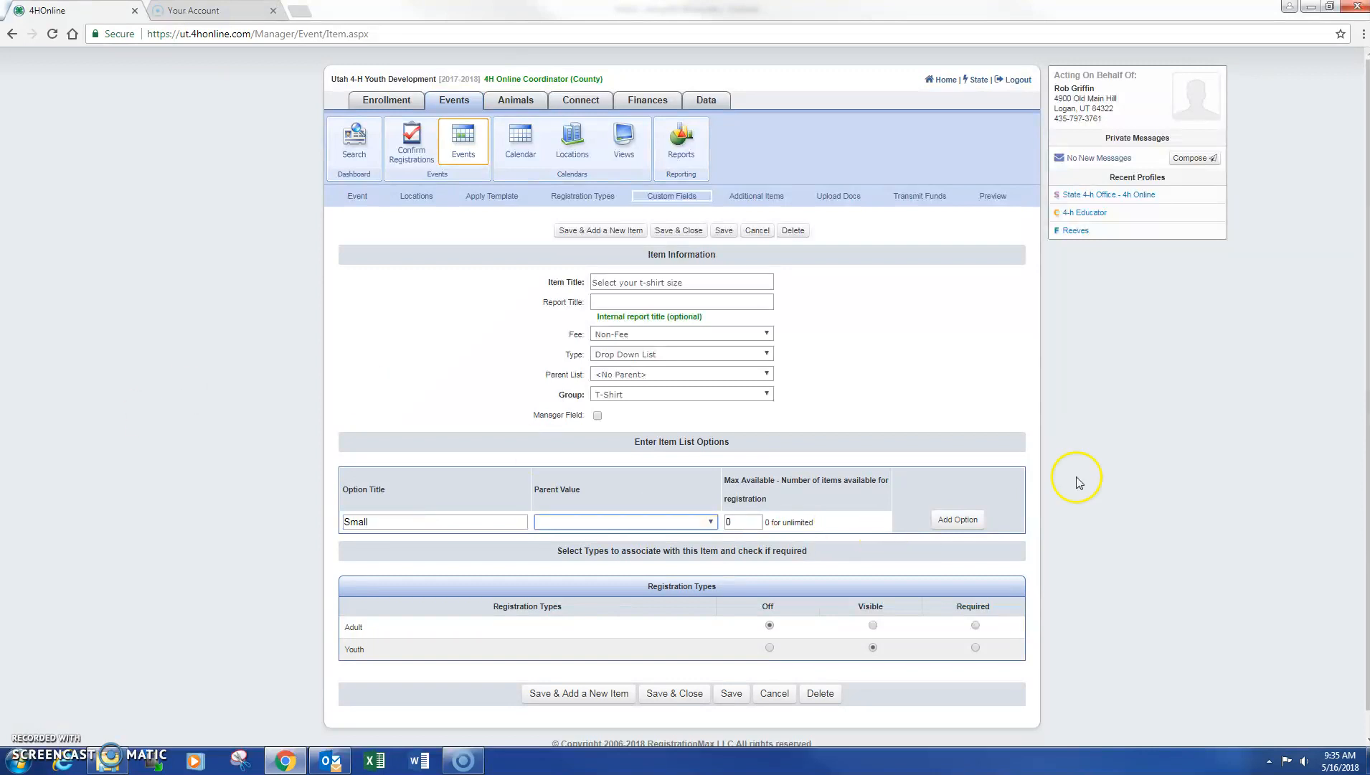
pyautogui.click(965, 519)
pyautogui.click(411, 520)
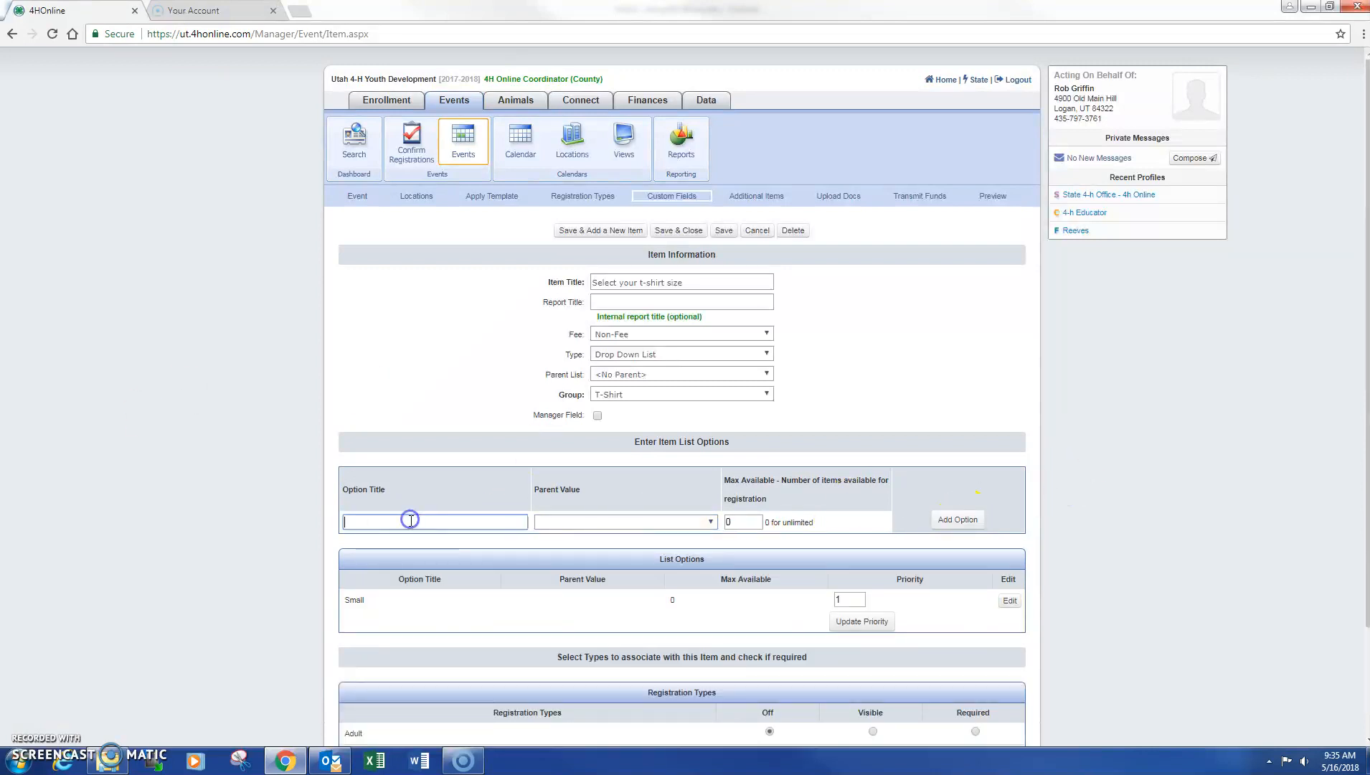
pyautogui.write('Medium')
pyautogui.press('Tab')
pyautogui.click(961, 519)
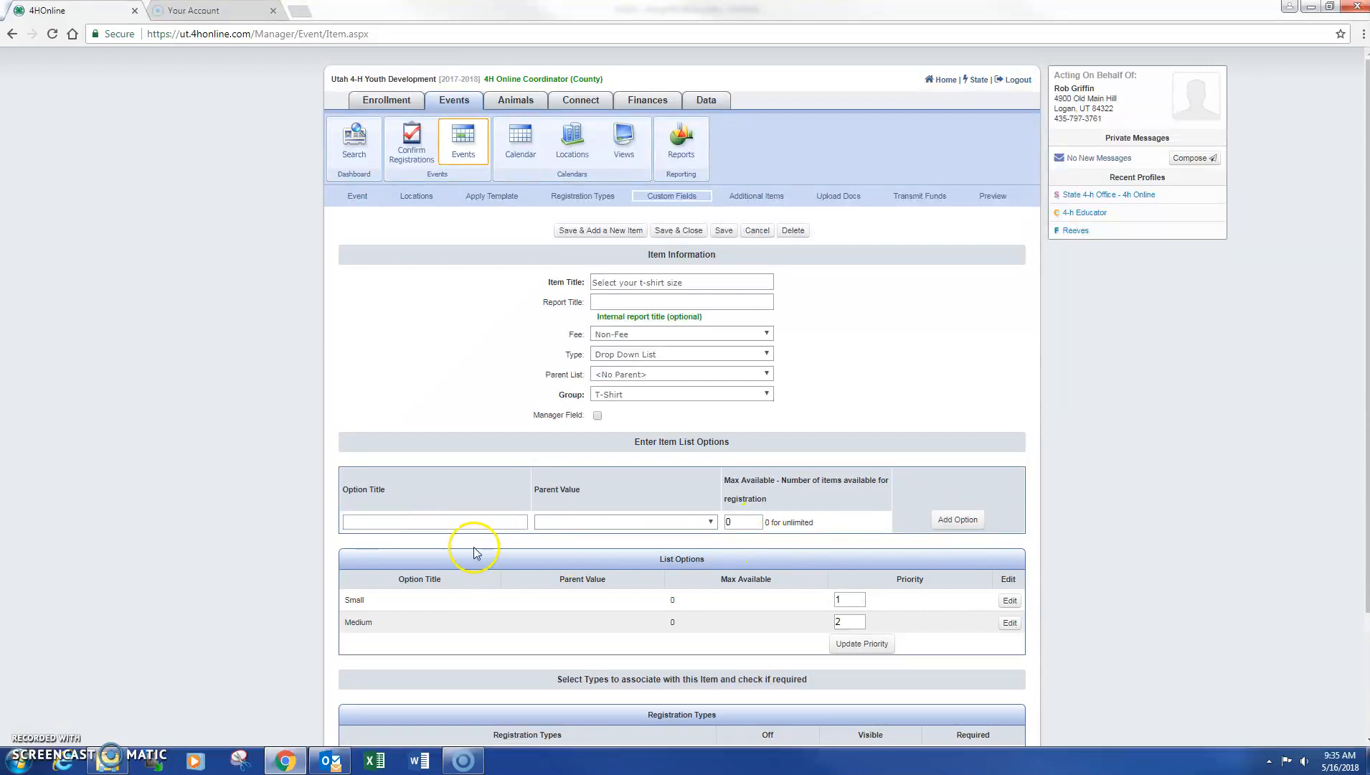
# Add Large as the third size option and save the field
pyautogui.click(467, 521)
pyautogui.write('Large')
pyautogui.press('Tab')
pyautogui.click(950, 519)
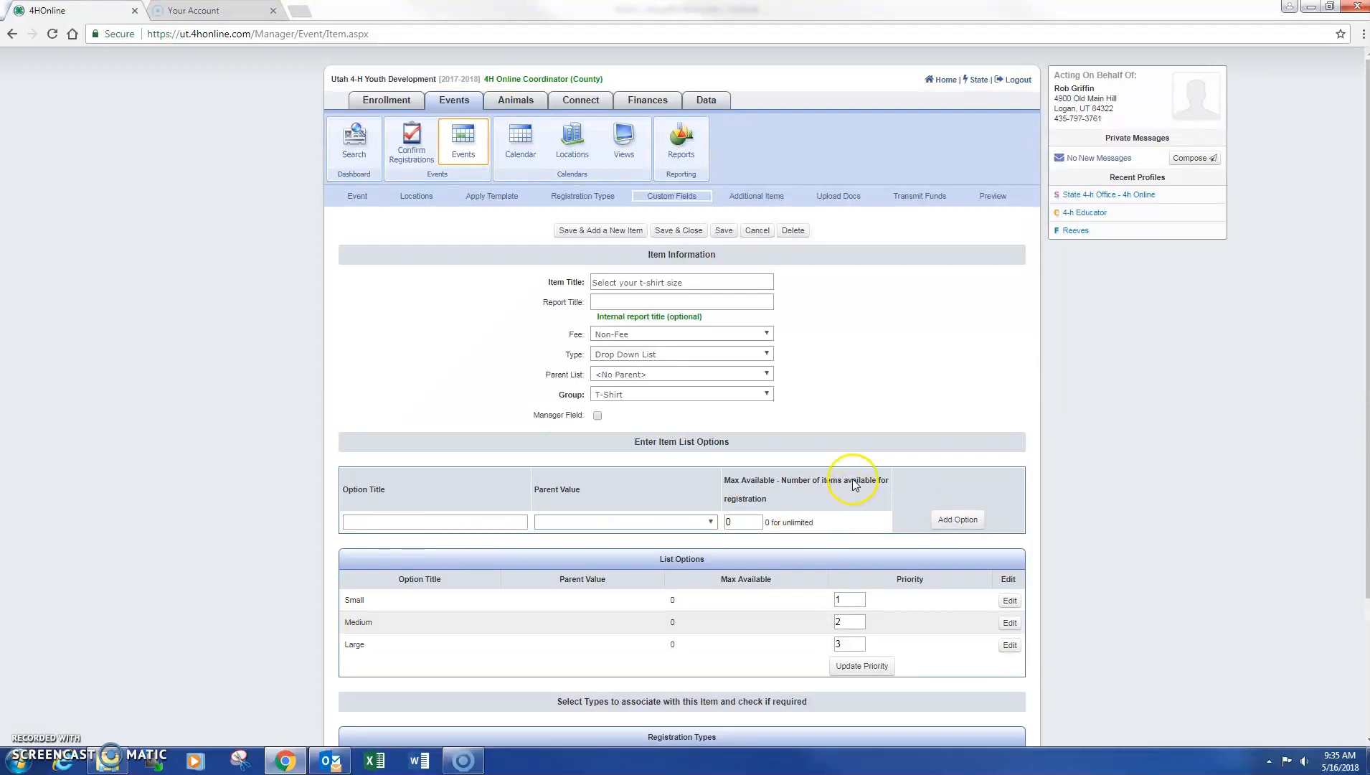
pyautogui.scroll(-3, 925, 470)
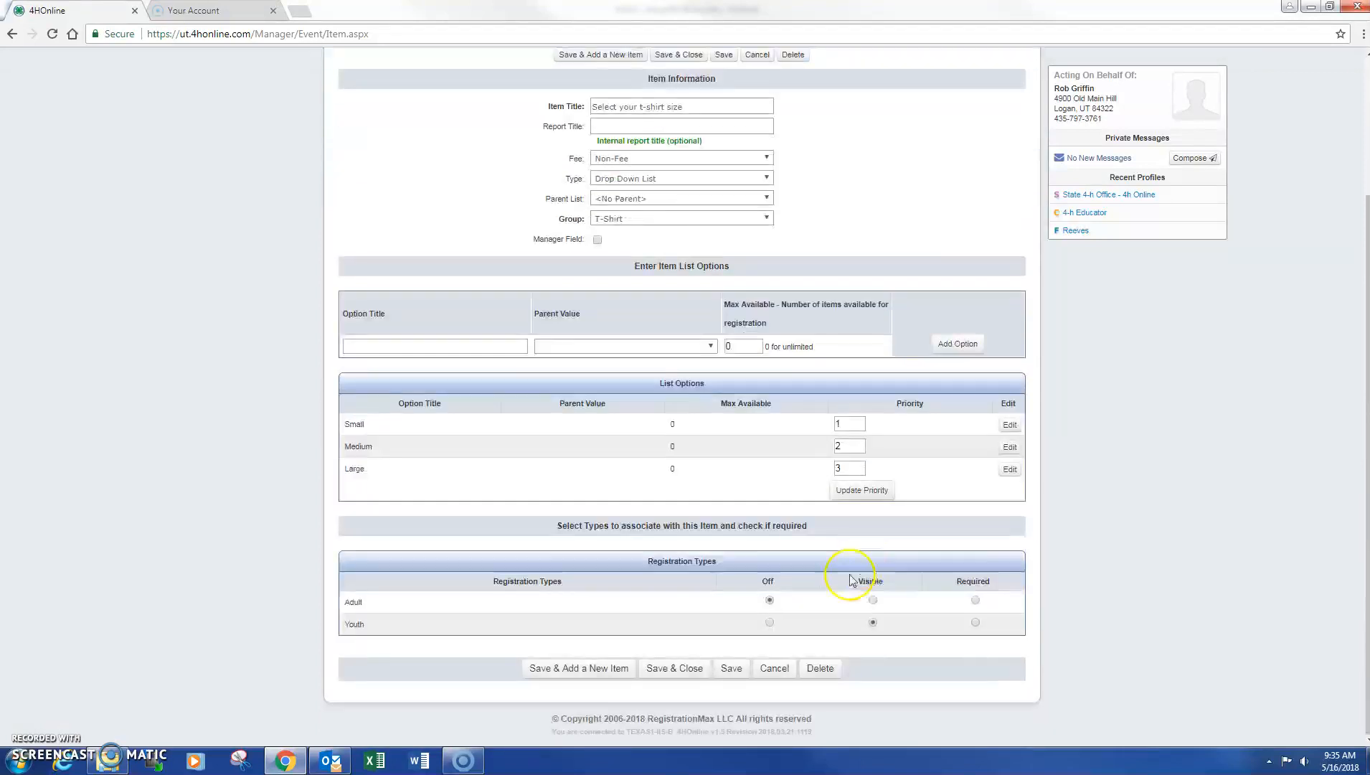
pyautogui.click(690, 667)
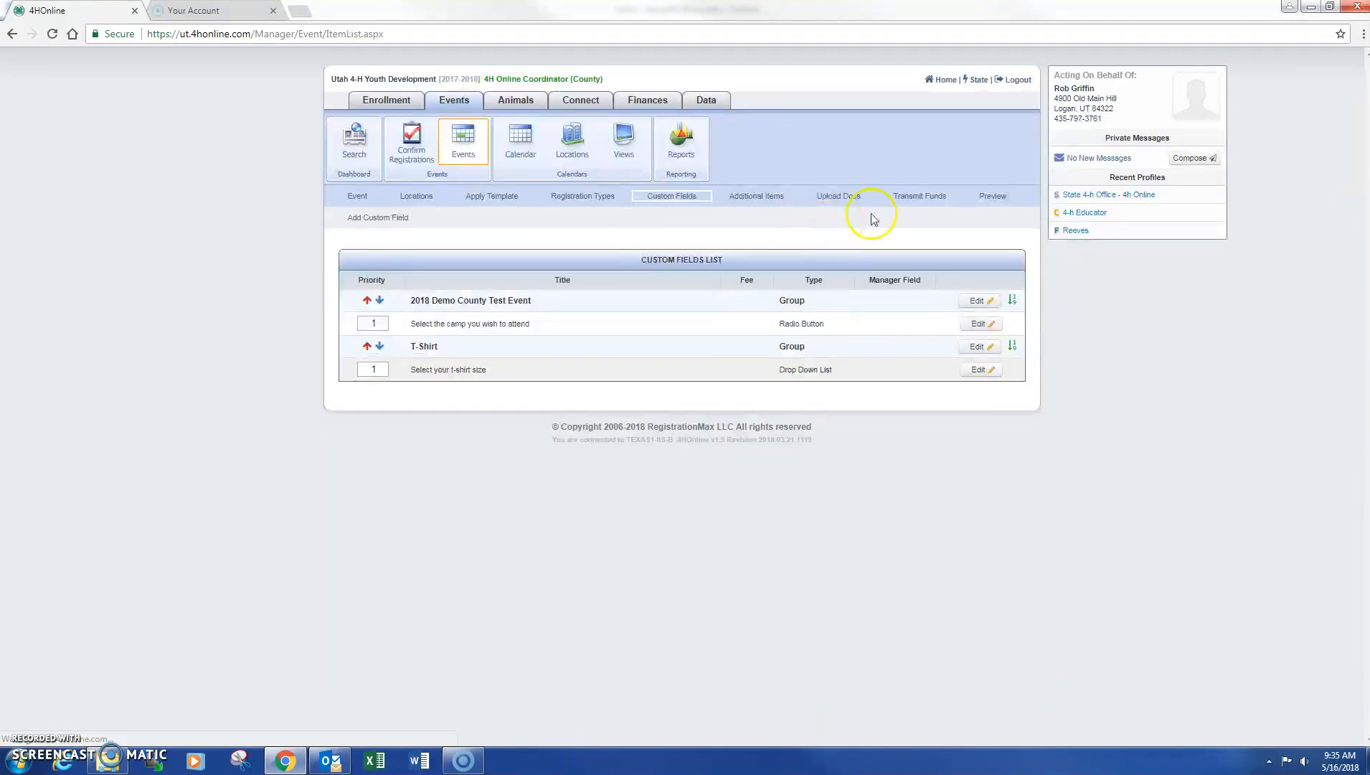
# Preview the registration form as a Youth registrant to check the T-Shirt size section
pyautogui.click(994, 194)
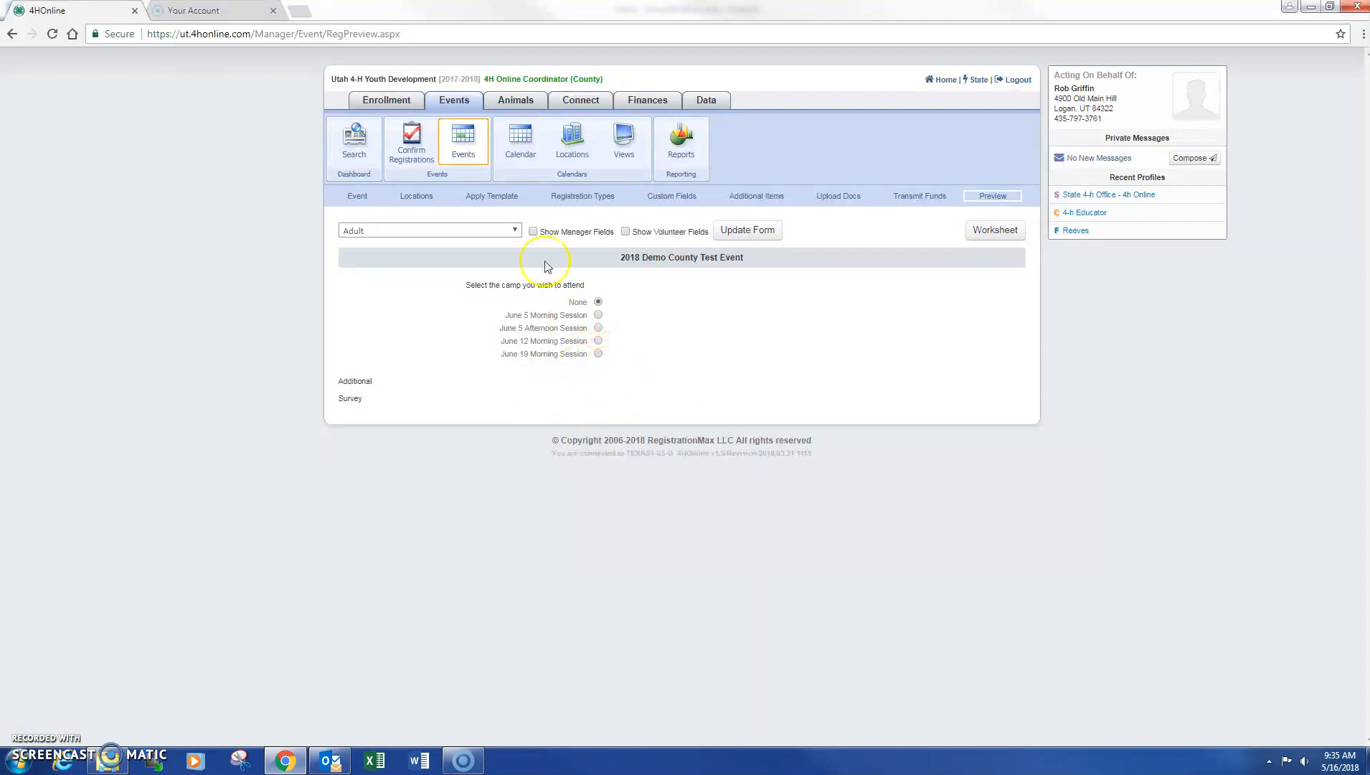
pyautogui.click(505, 229)
pyautogui.click(387, 253)
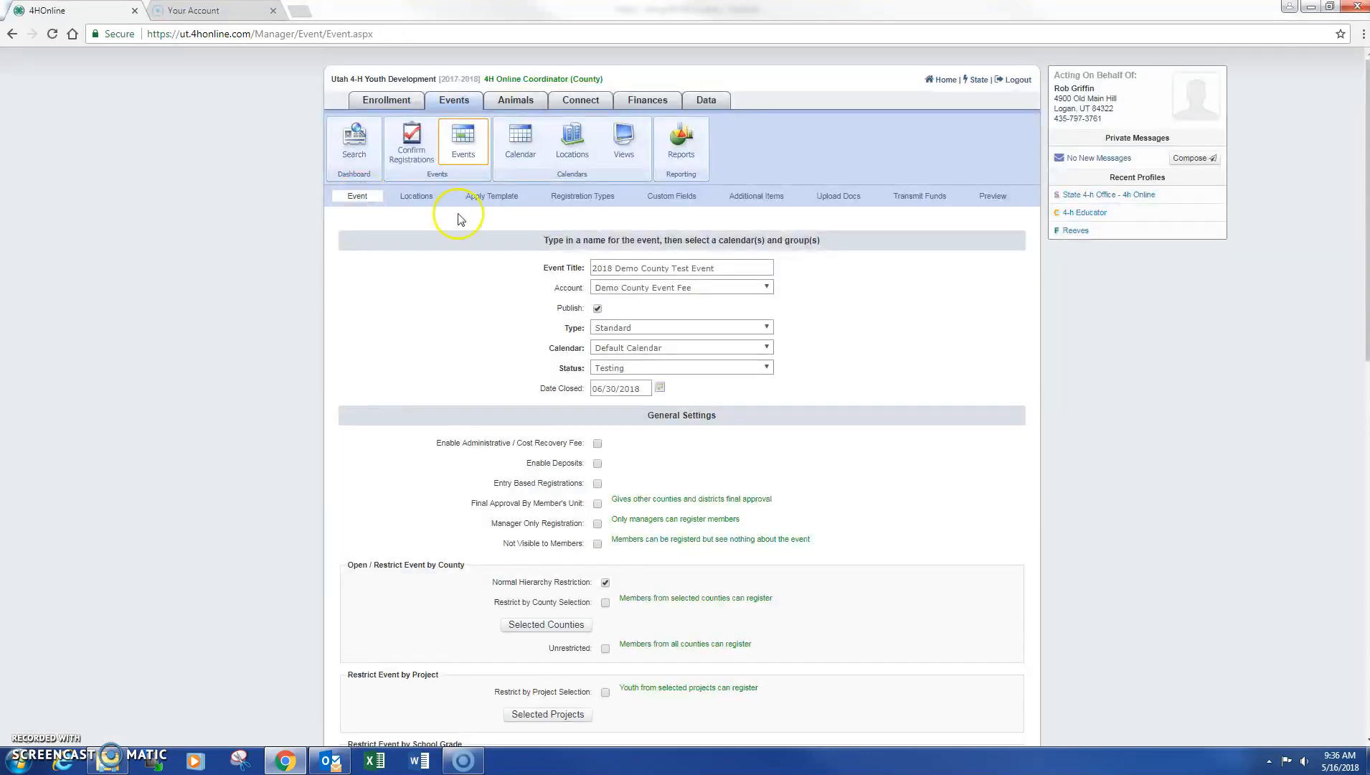
# Switch the event Status dropdown from Testing to Active and save the event settings
pyautogui.click(660, 369)
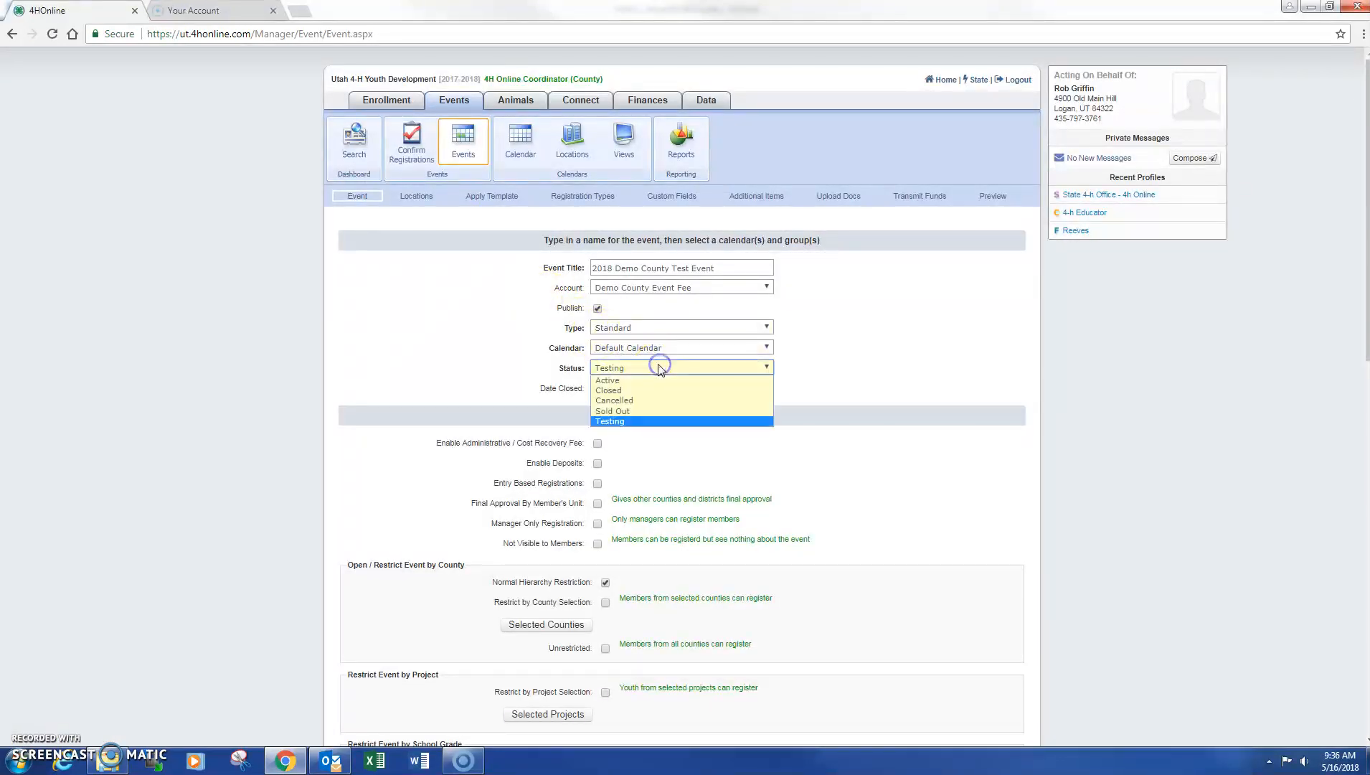
pyautogui.click(659, 392)
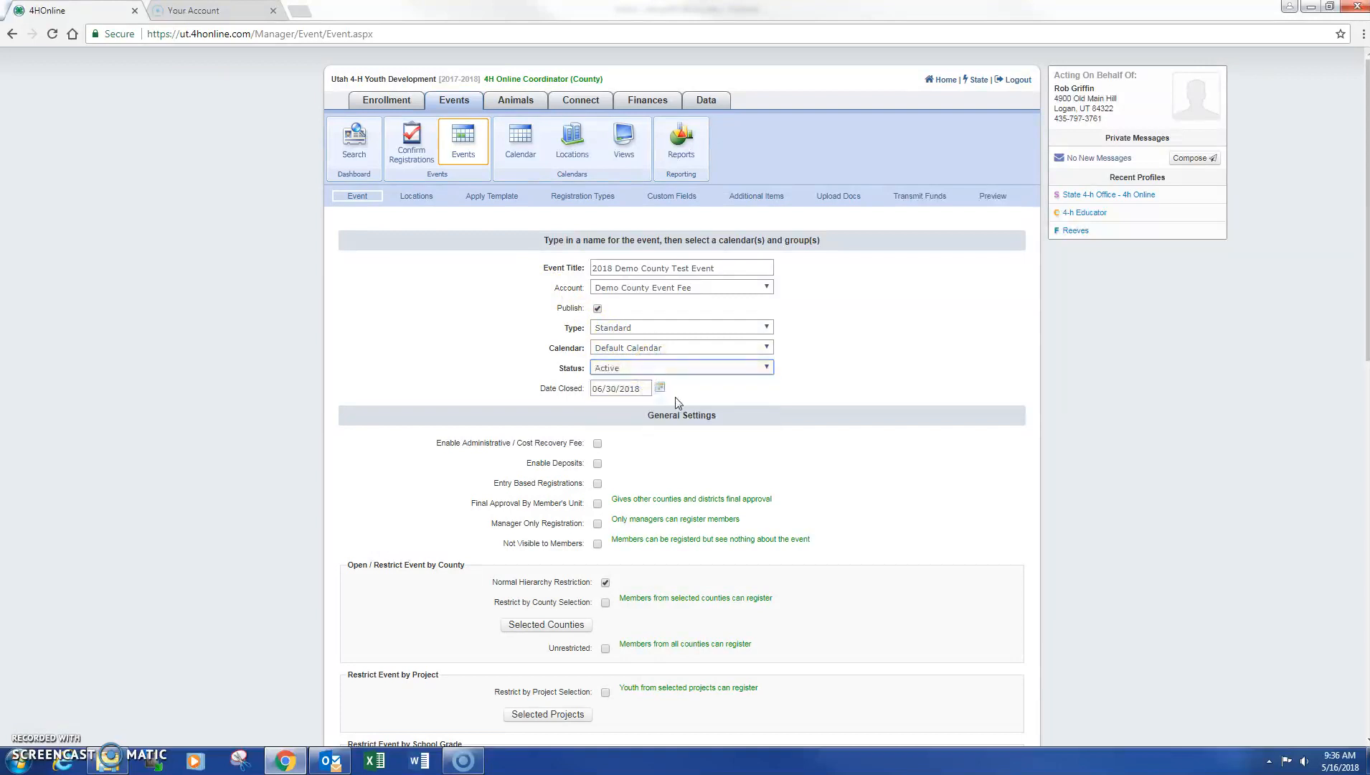
pyautogui.scroll(-6, 675, 397)
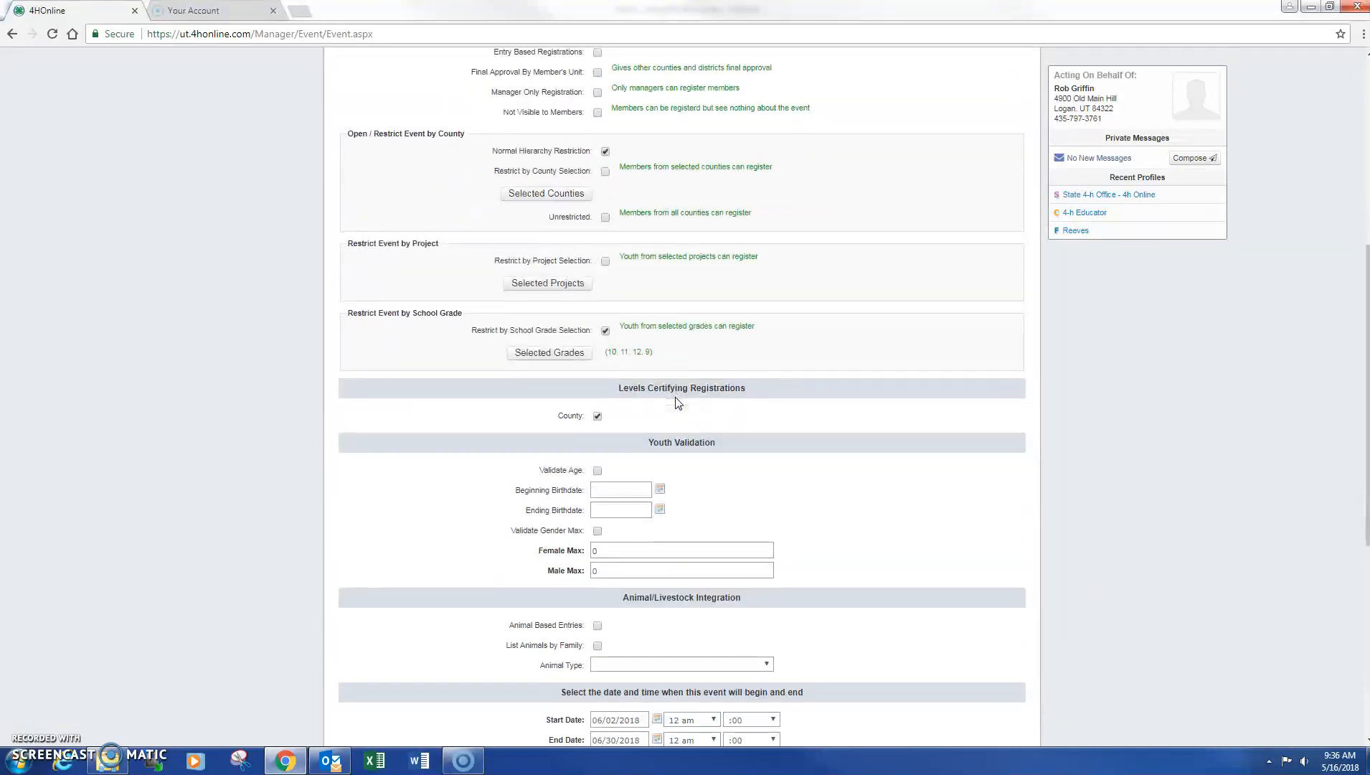
pyautogui.scroll(-10, 676, 403)
pyautogui.click(661, 668)
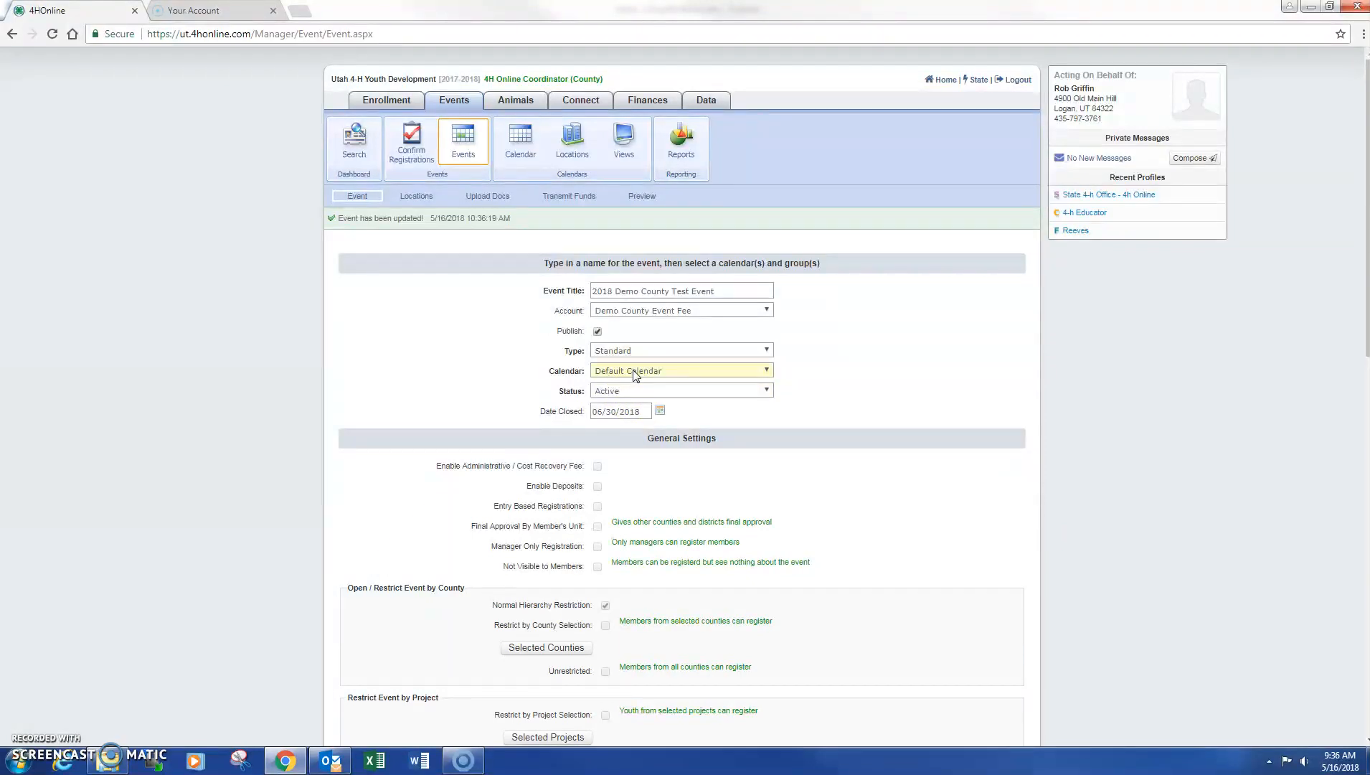
# Switch the event status back to Testing, save, and bring up the Custom Fields list
pyautogui.click(625, 350)
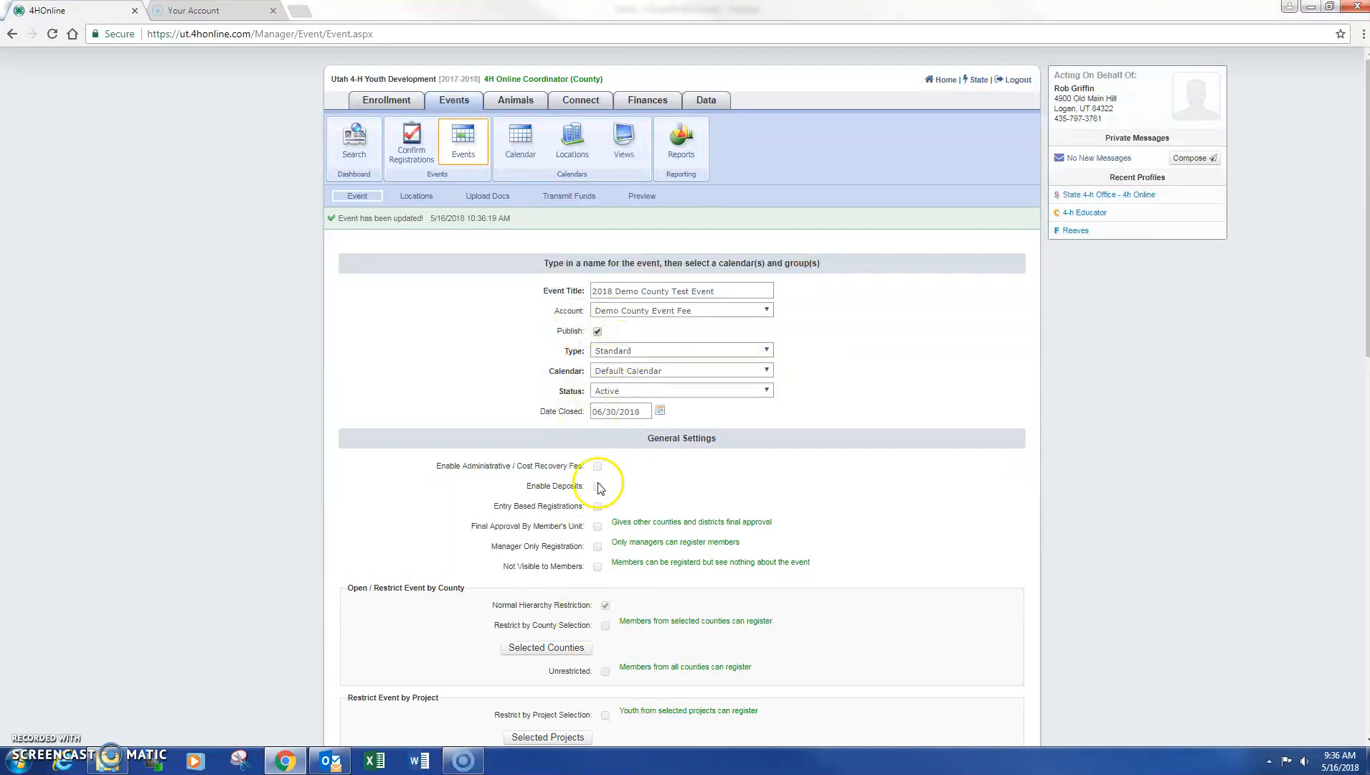
pyautogui.click(617, 393)
pyautogui.click(765, 393)
pyautogui.click(759, 399)
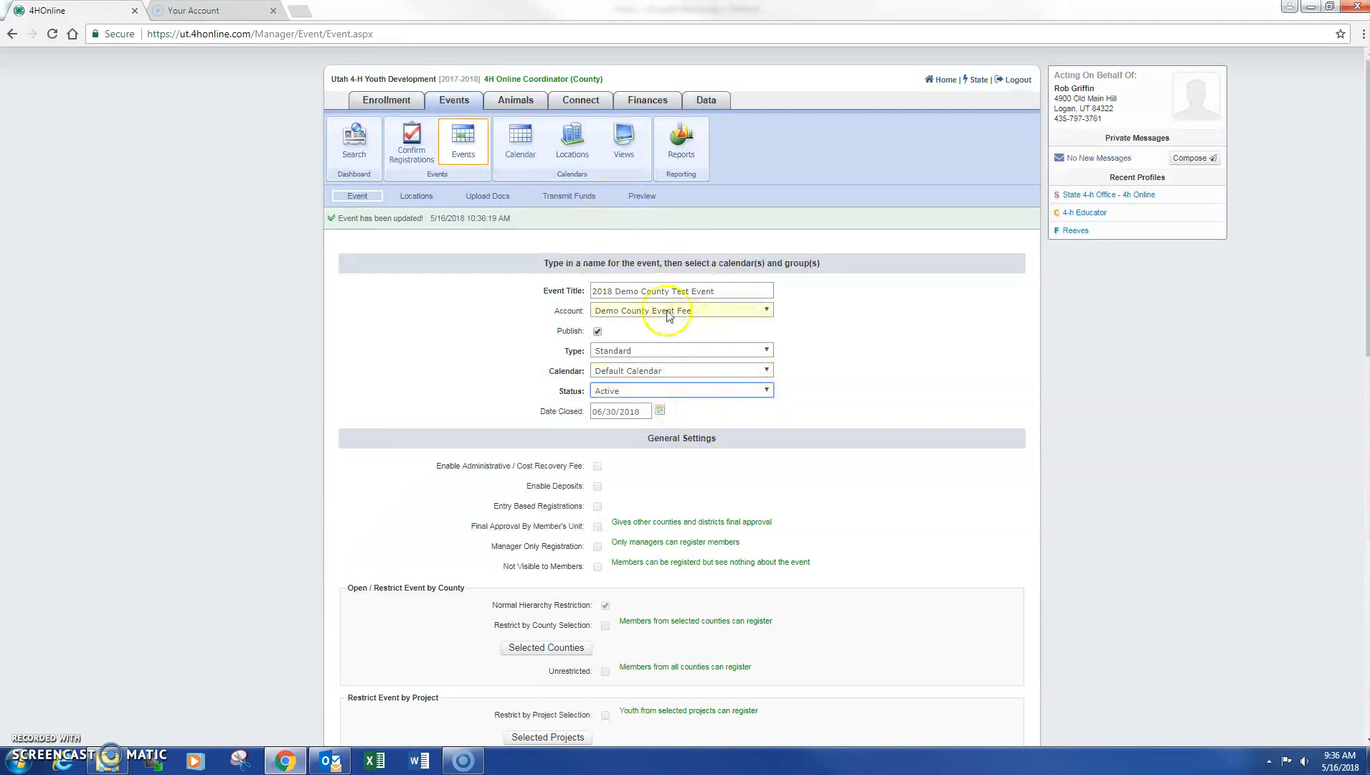
pyautogui.click(660, 391)
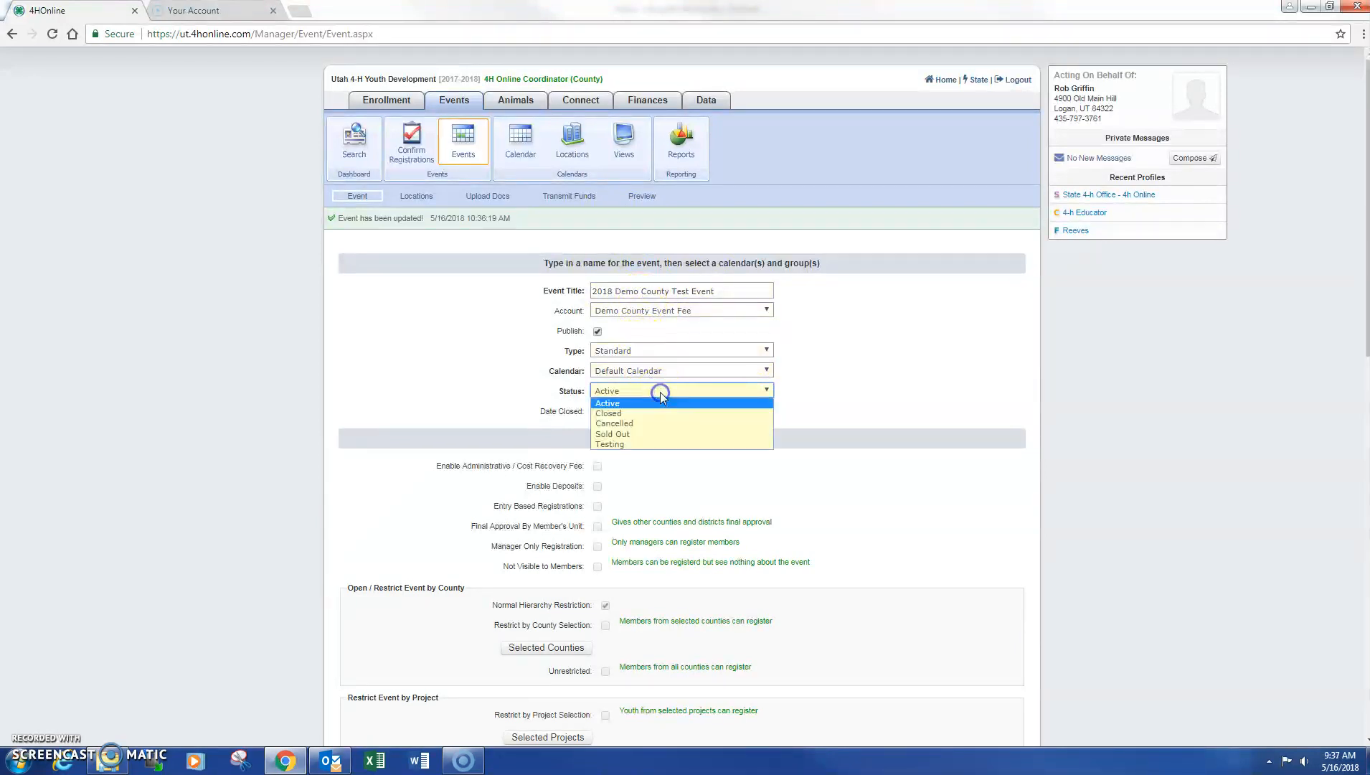
pyautogui.click(653, 444)
pyautogui.scroll(-15, 697, 474)
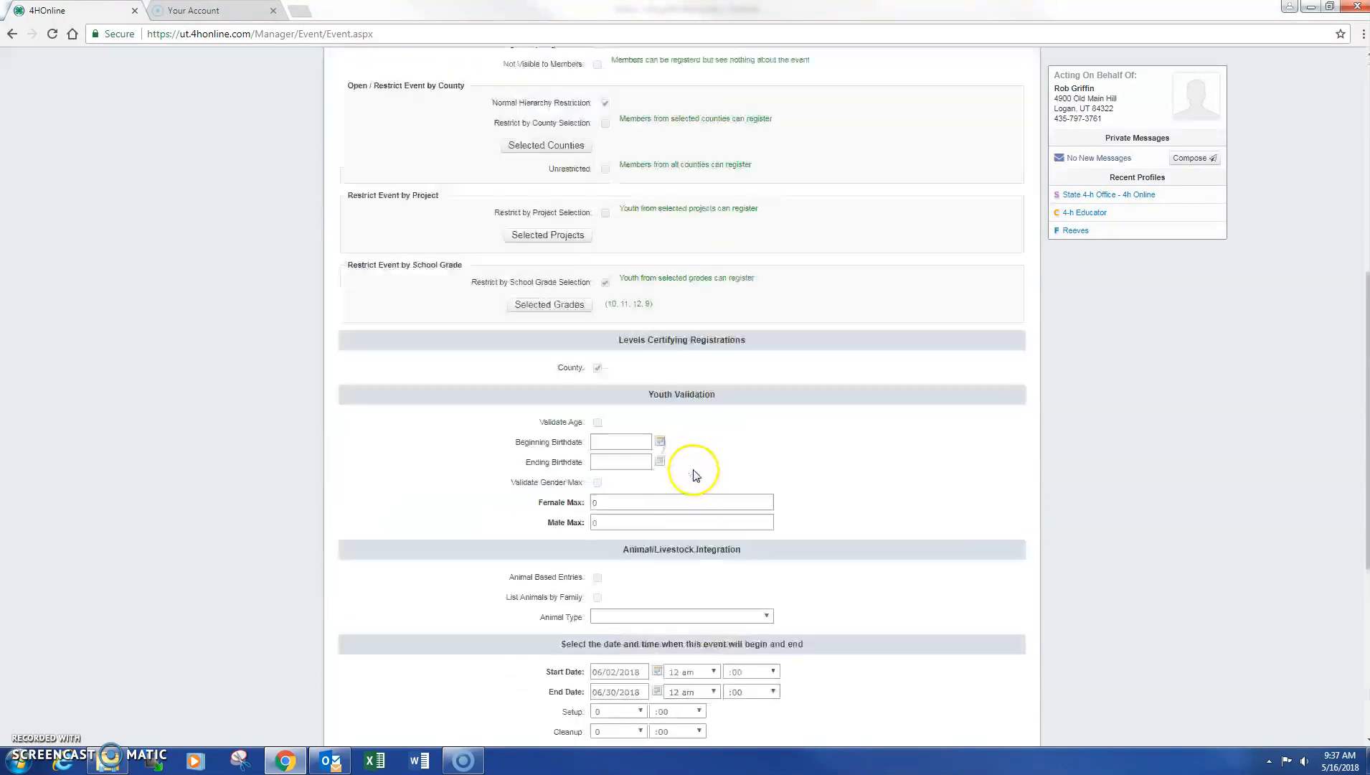
pyautogui.click(658, 668)
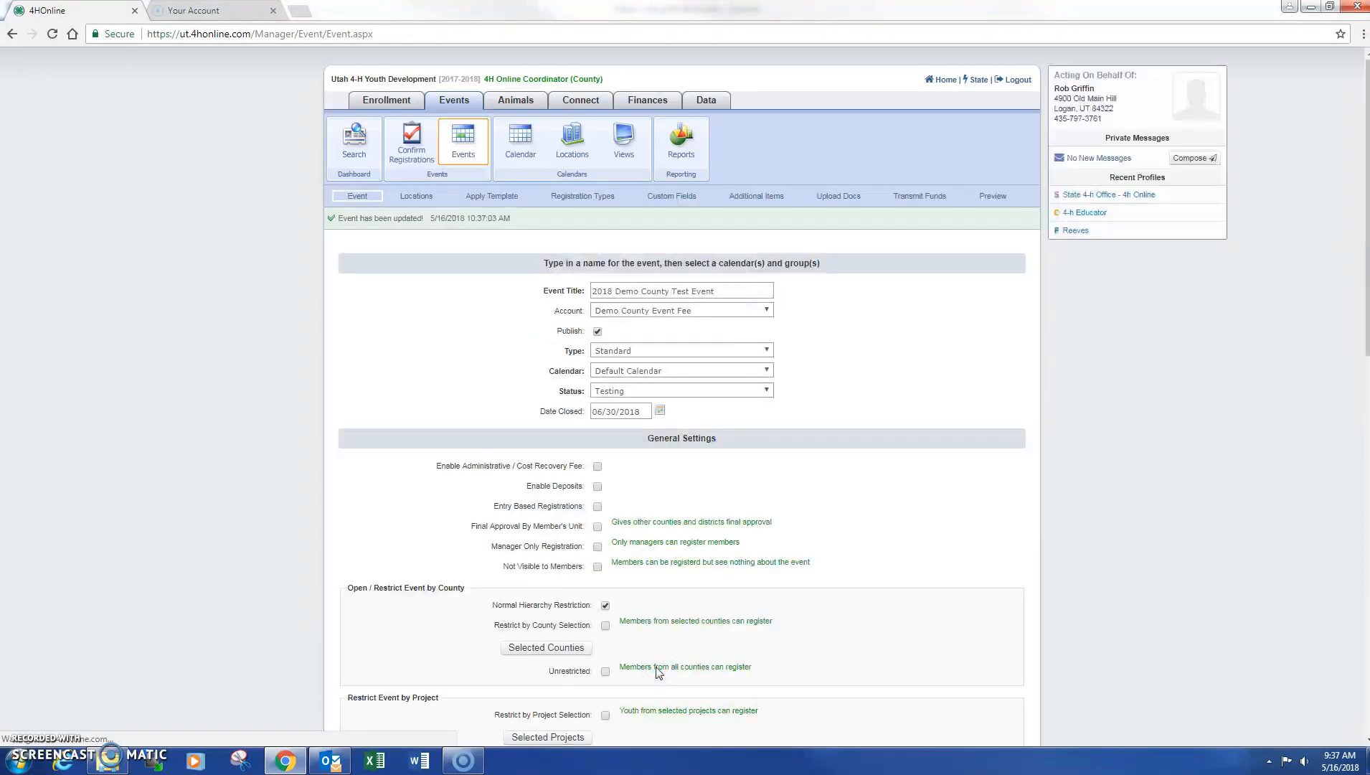
pyautogui.click(670, 195)
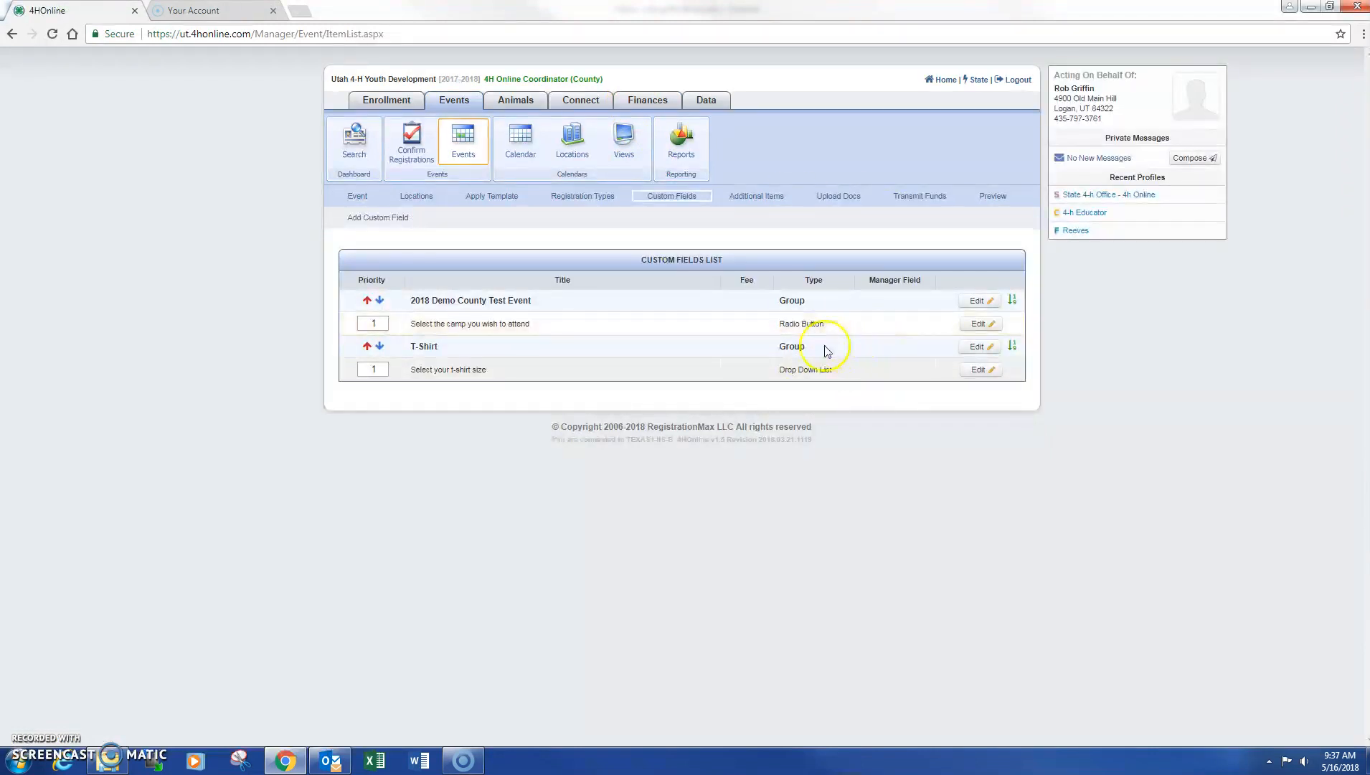
# On the Event settings page, set Status to Active again and save the event
pyautogui.click(356, 197)
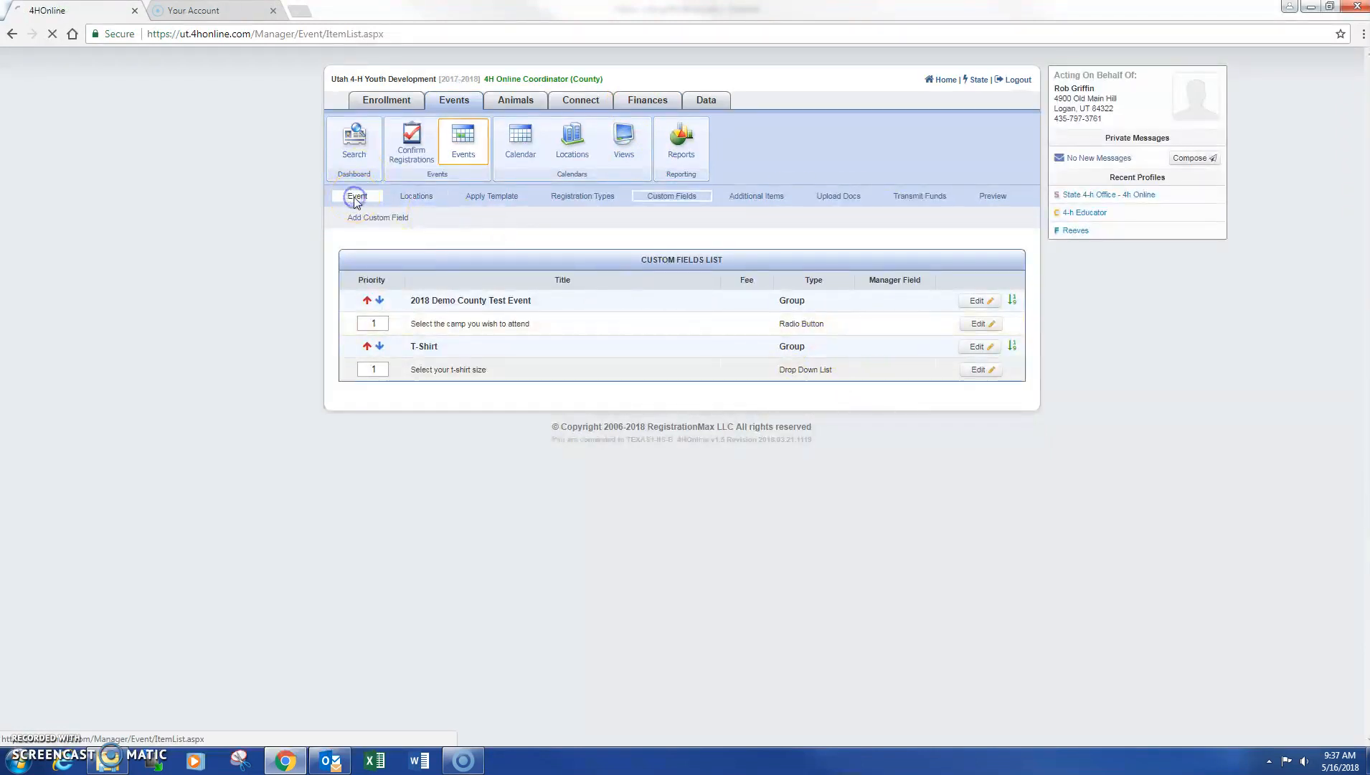
pyautogui.click(639, 367)
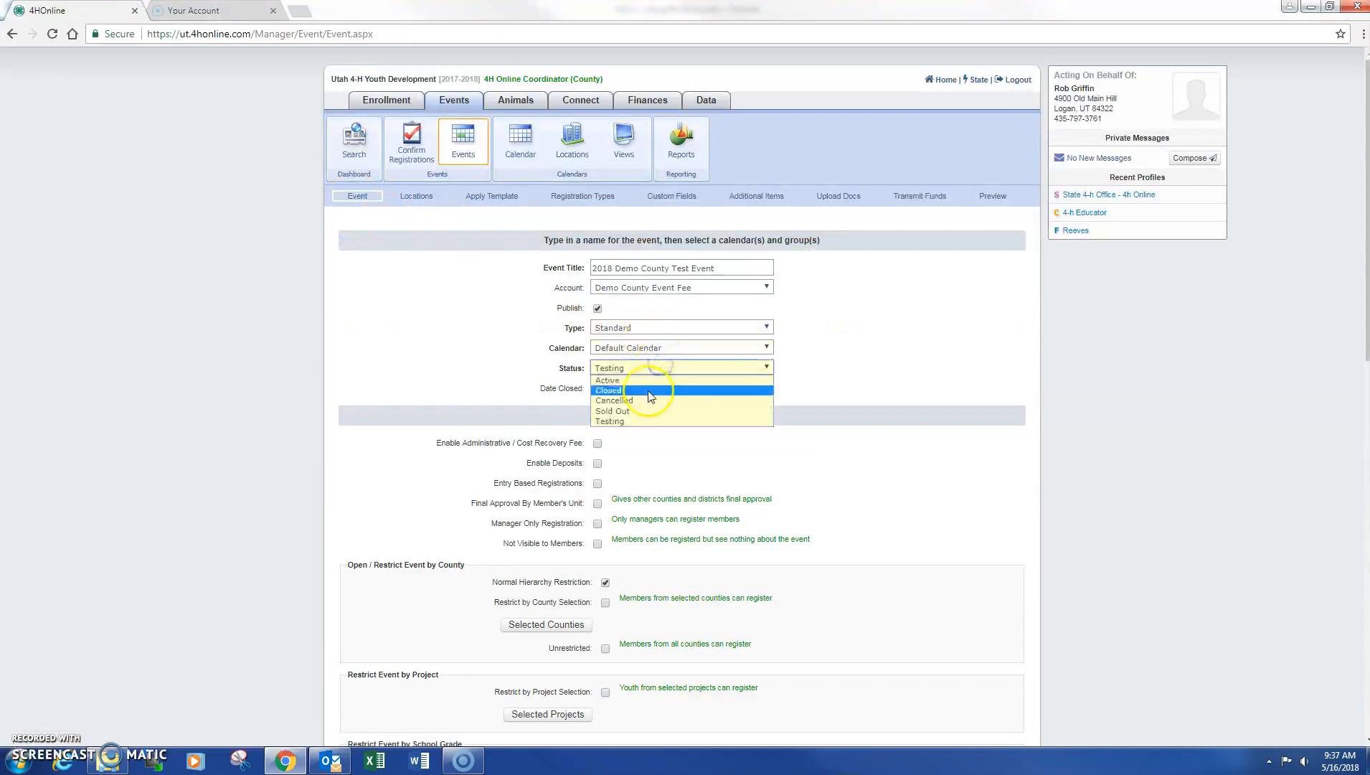
pyautogui.click(648, 381)
pyautogui.scroll(-15, 877, 419)
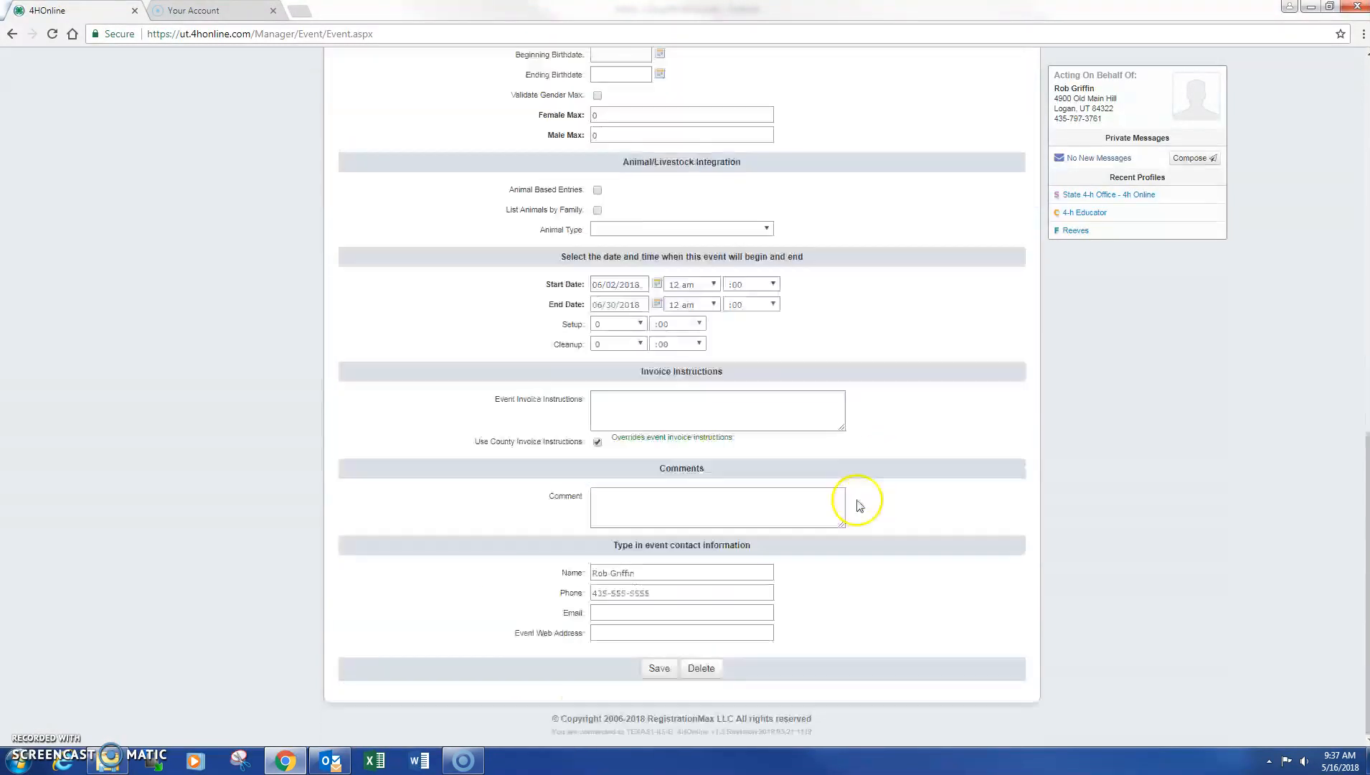
pyautogui.click(658, 668)
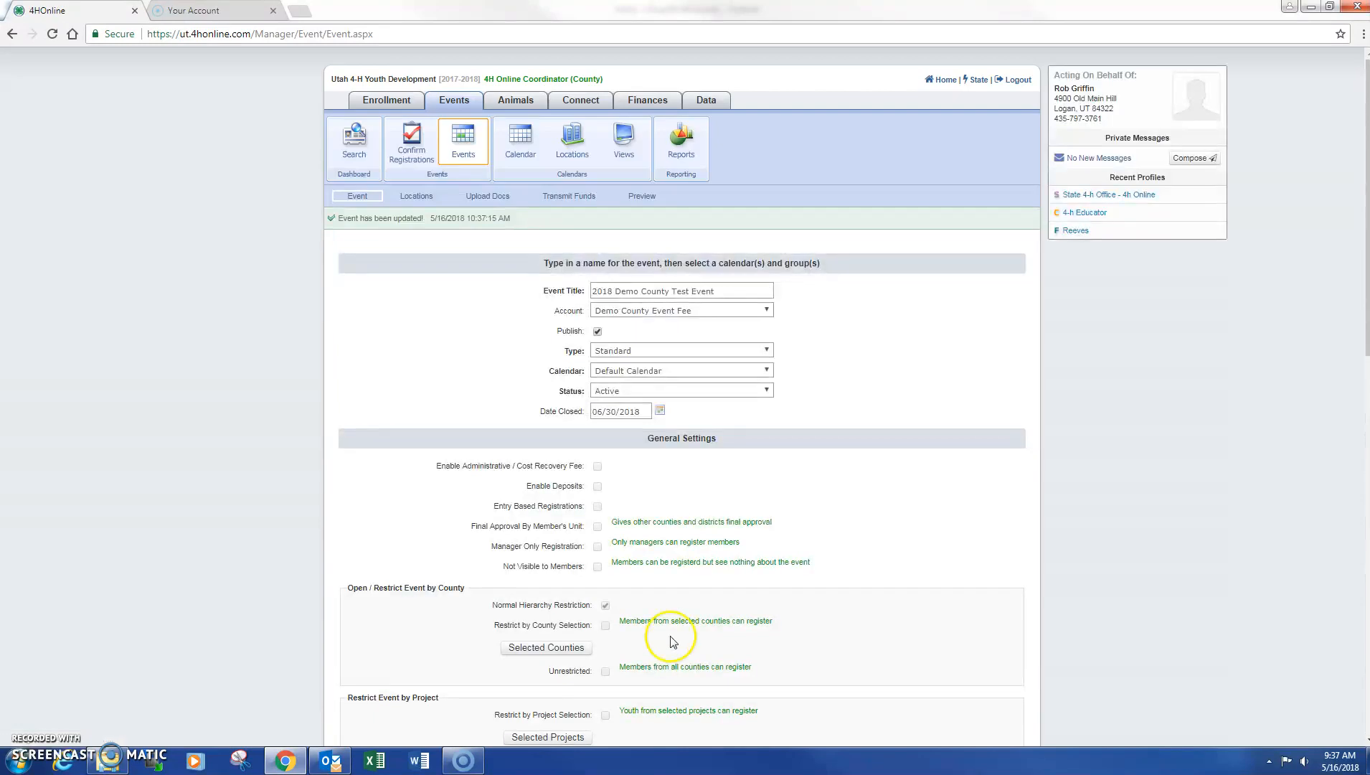